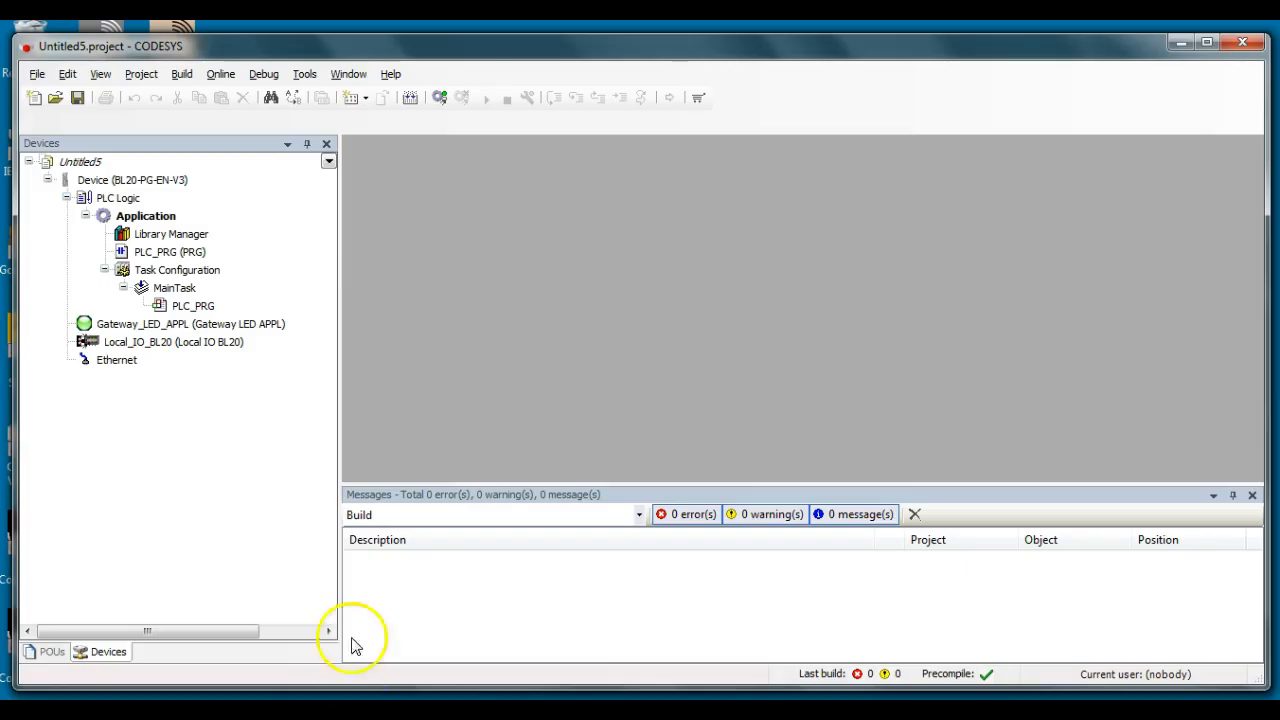
Step: Create a new standard project for the BL20-PG-EN-V3 (TURCK) device with PLC_PRG in Ladder Logic Diagram (LD), deleting the unsaved Untitled5 files
click(36, 80)
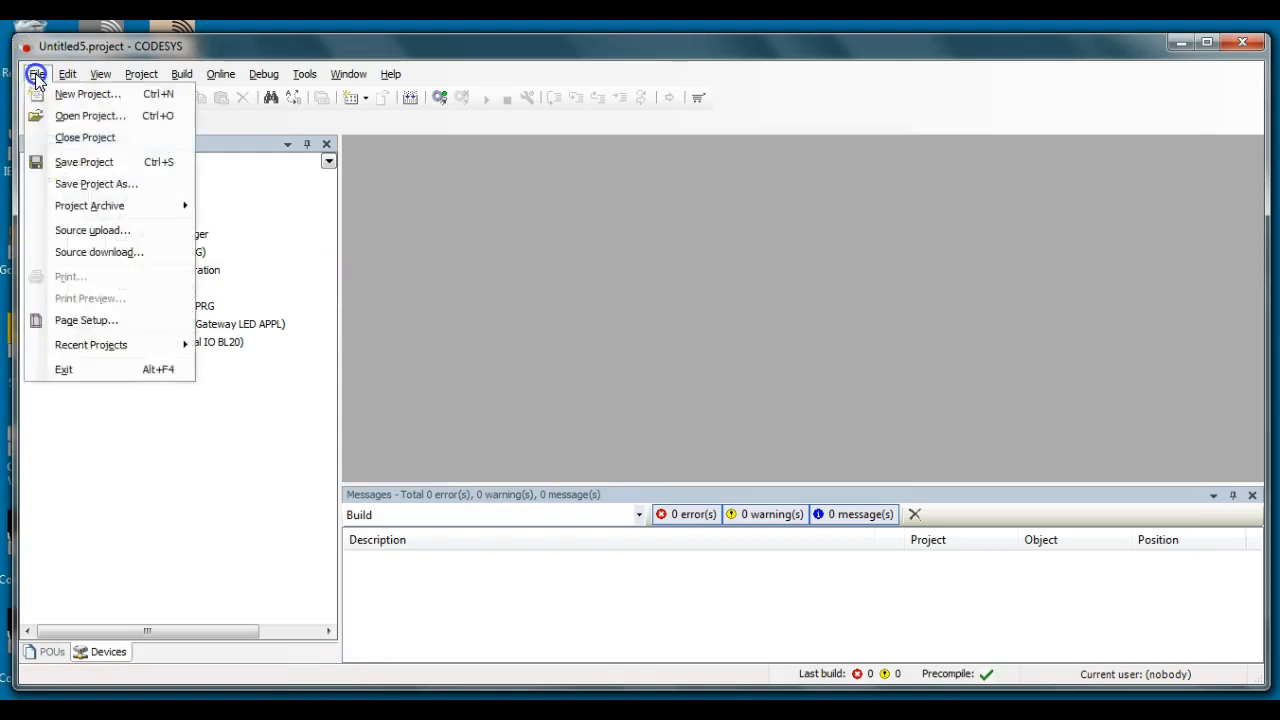
click(72, 97)
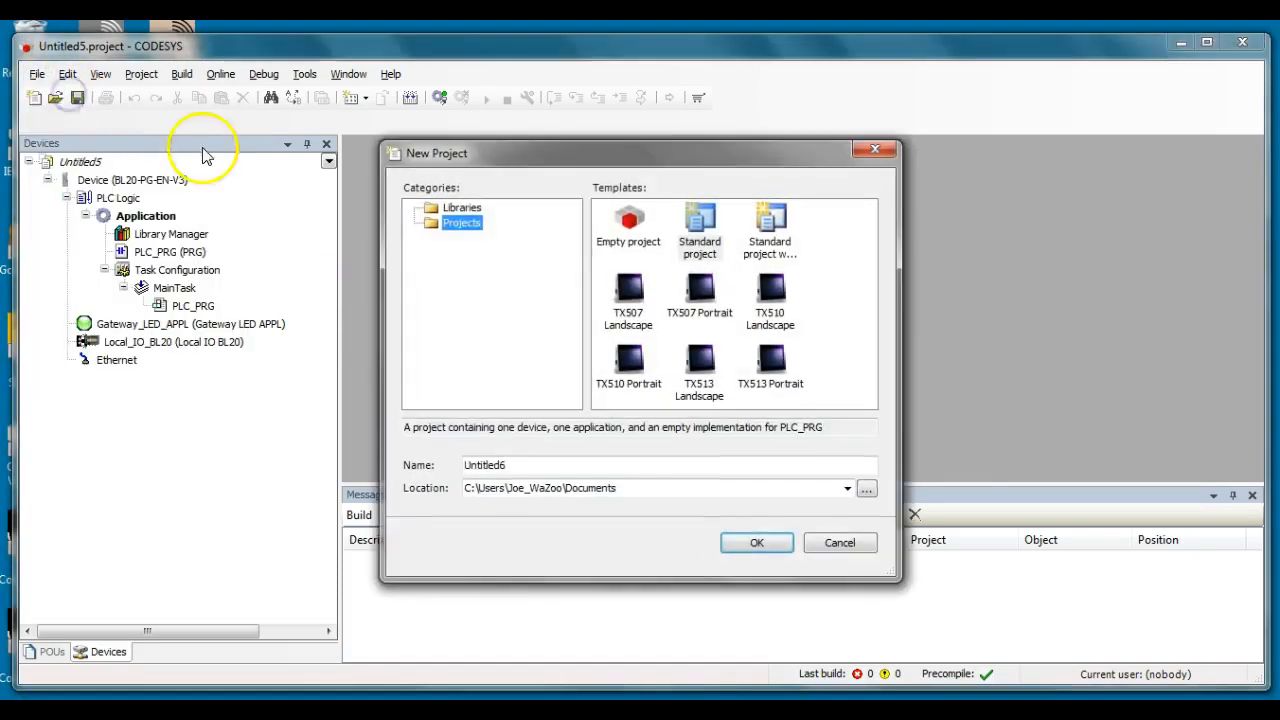
click(702, 238)
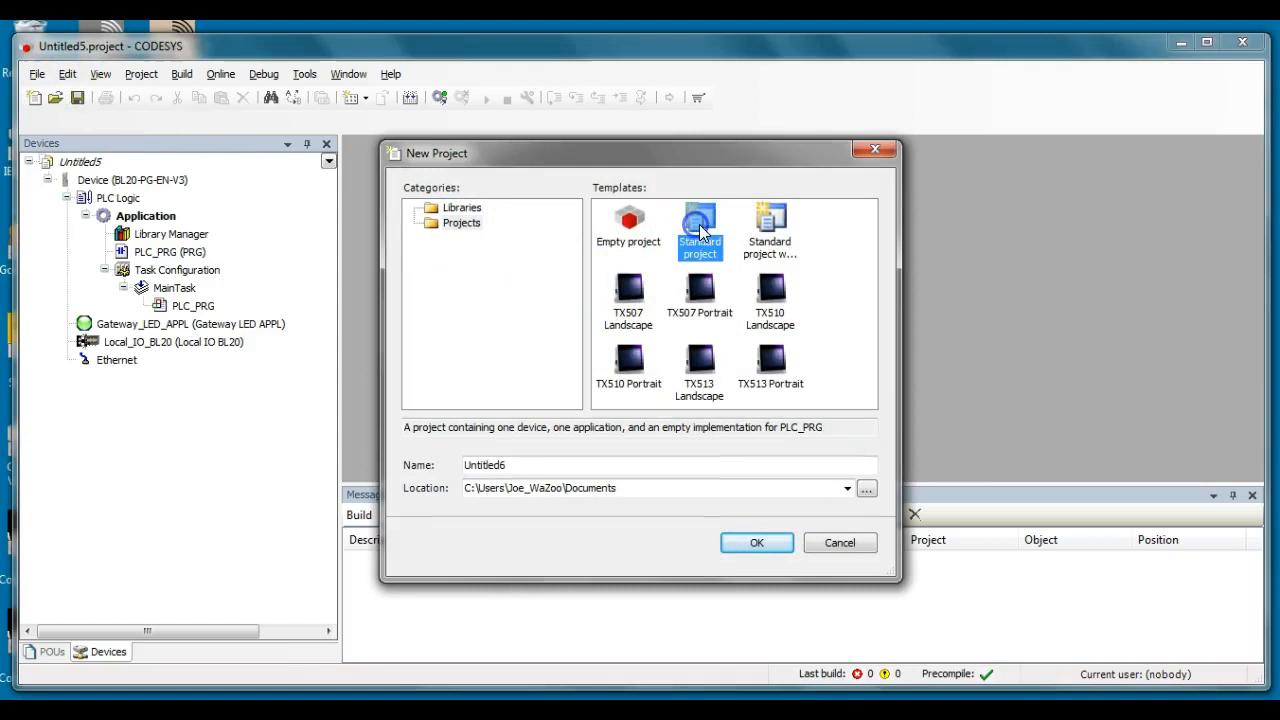
click(745, 543)
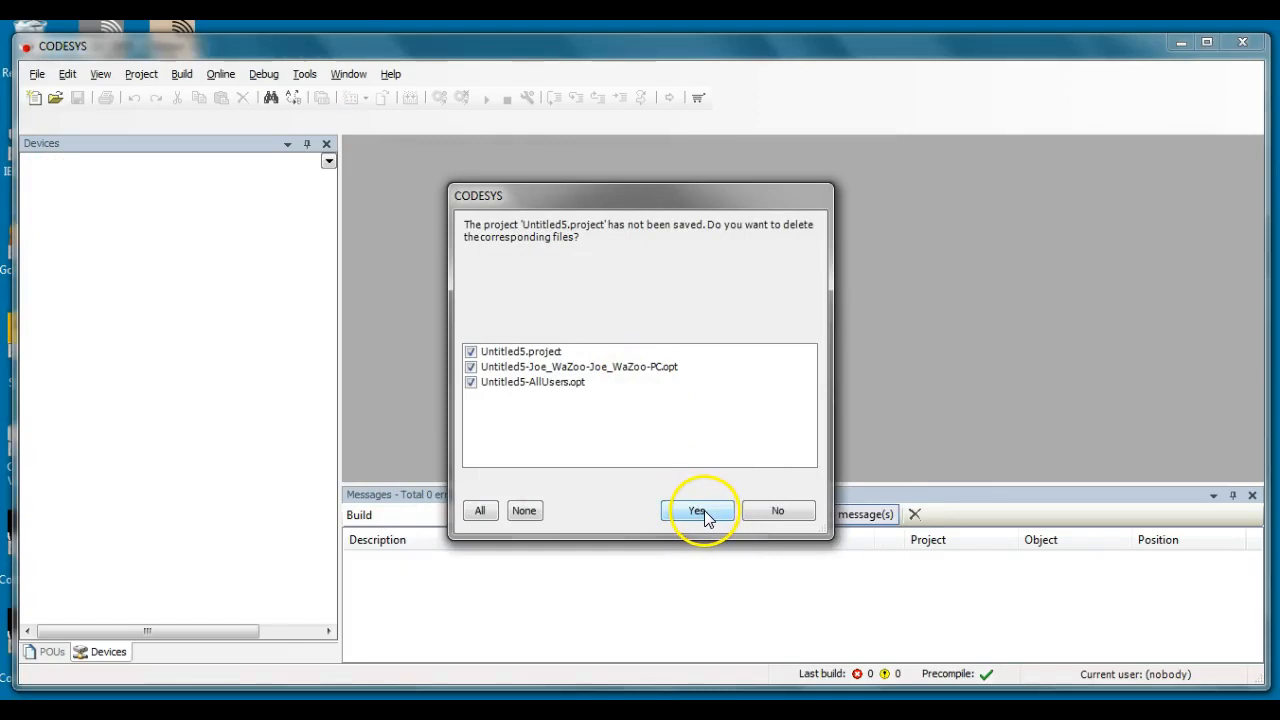
click(703, 510)
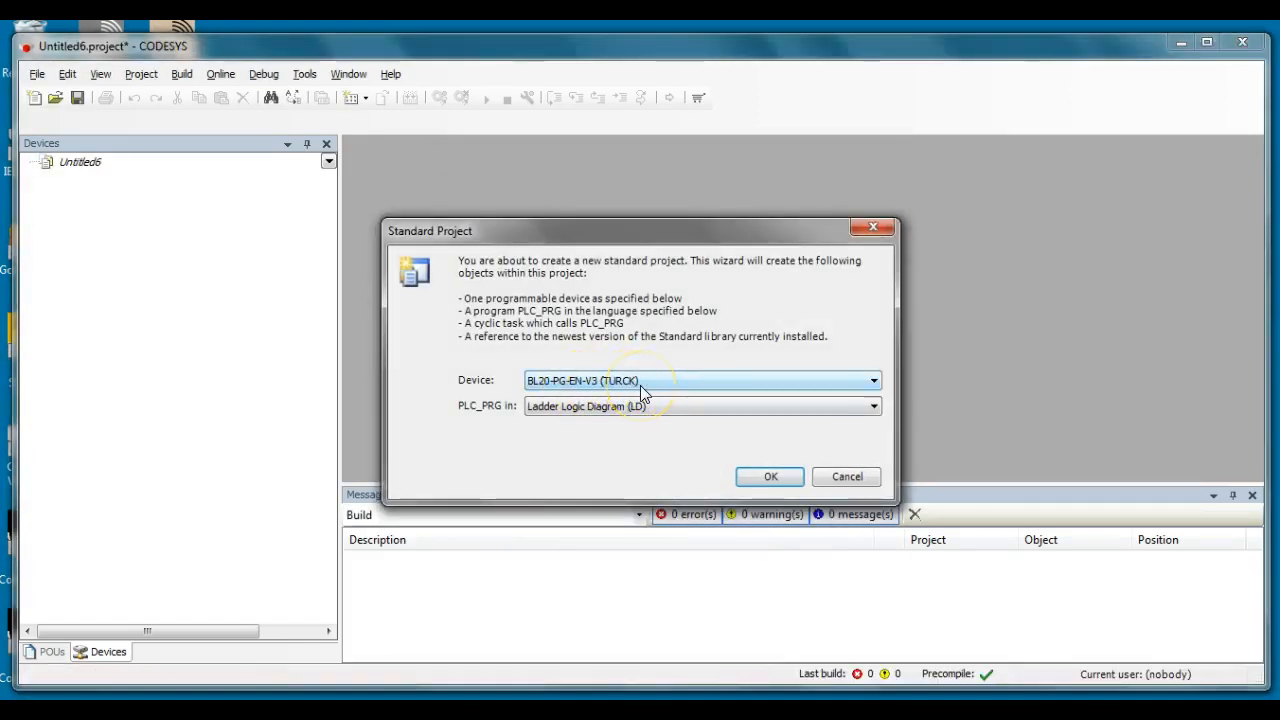
click(768, 477)
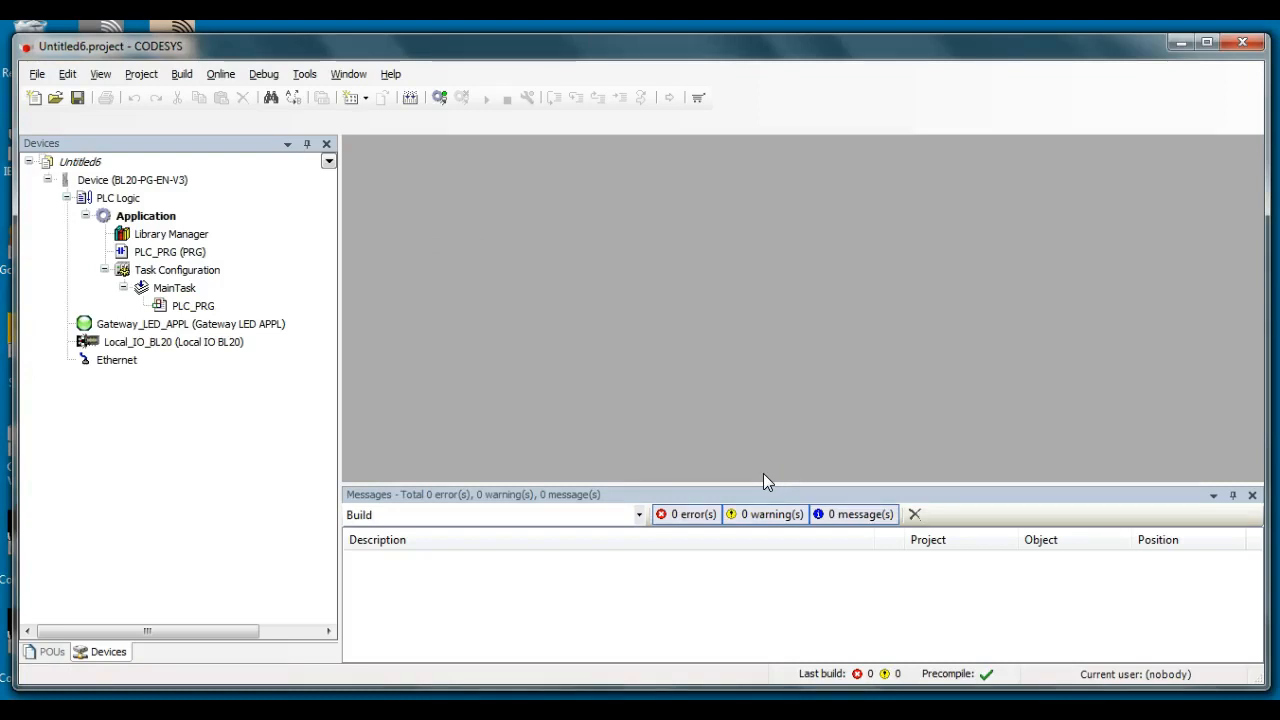
Step: Scan the network from the device's communication settings, set the BL20-PG-EN-V3 controller as the active path, and close the device editor
double_click(167, 186)
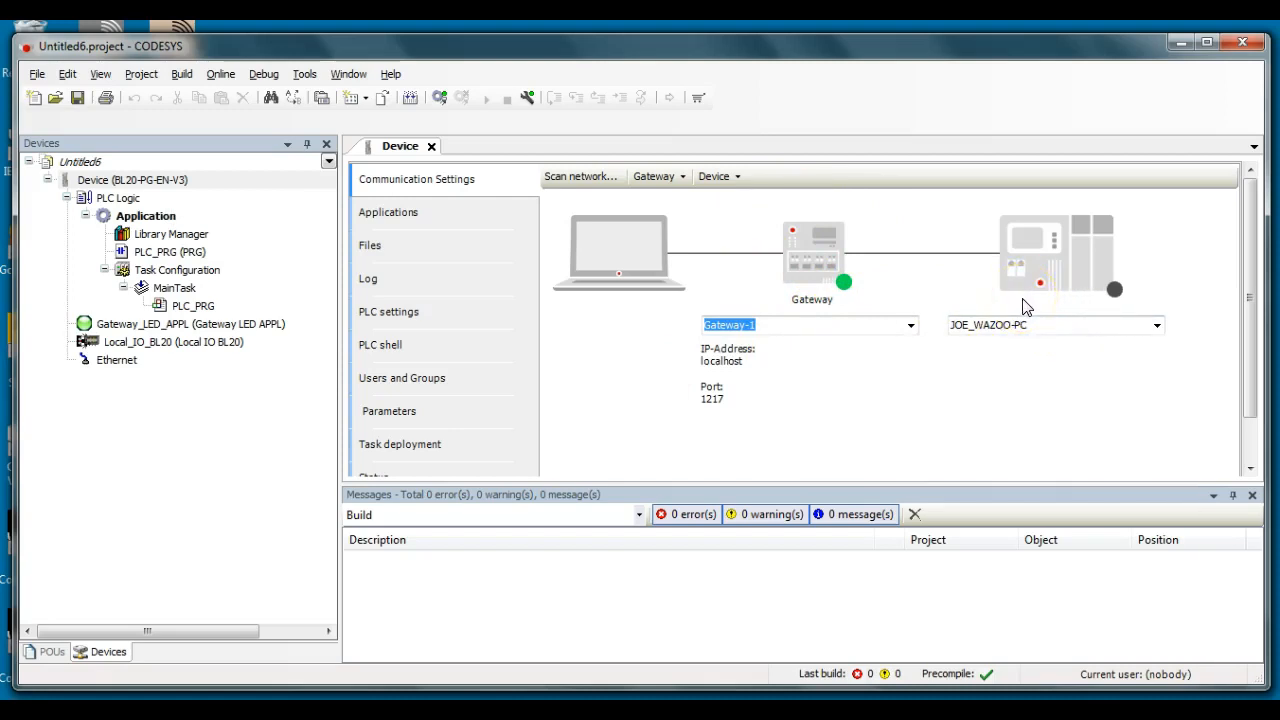
click(580, 178)
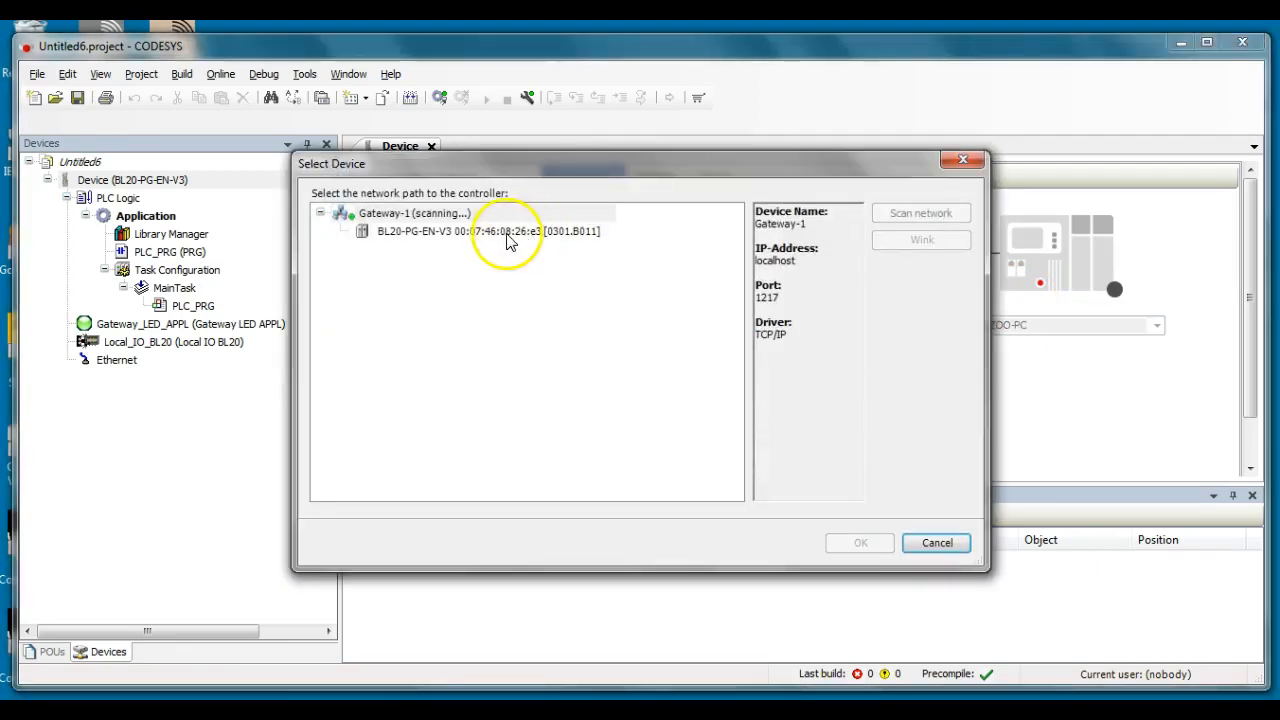
click(498, 238)
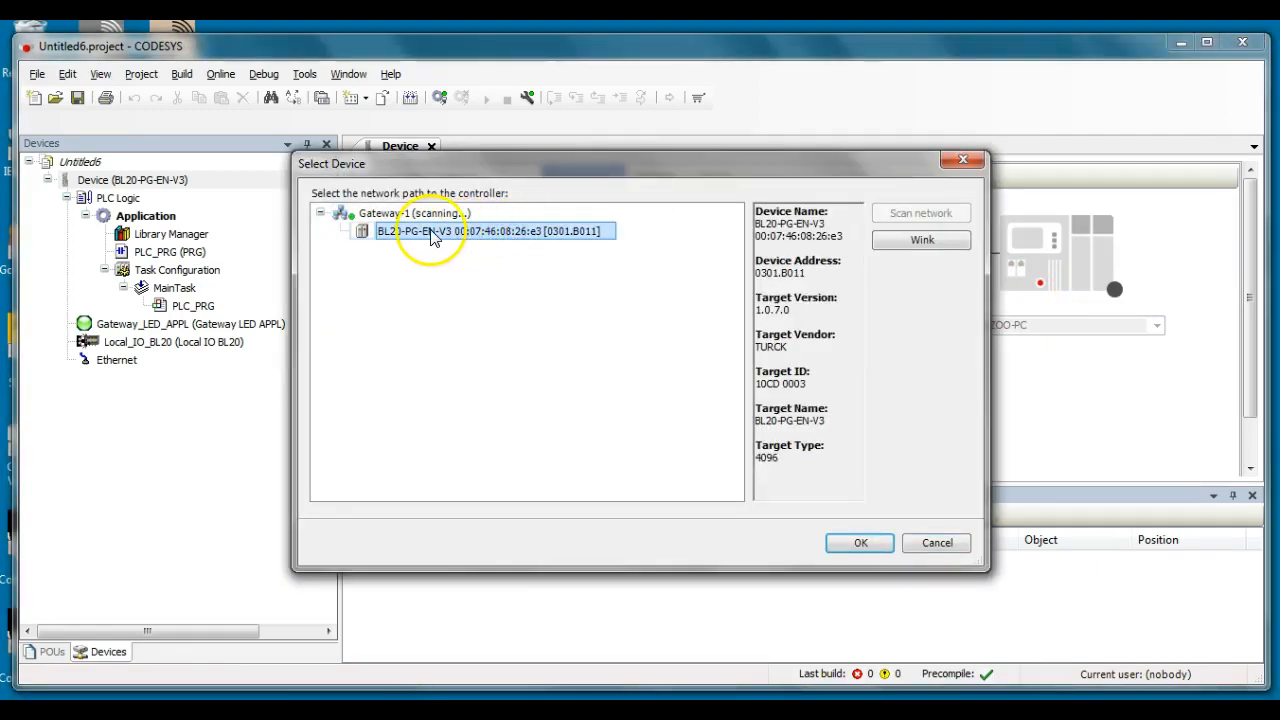
click(868, 543)
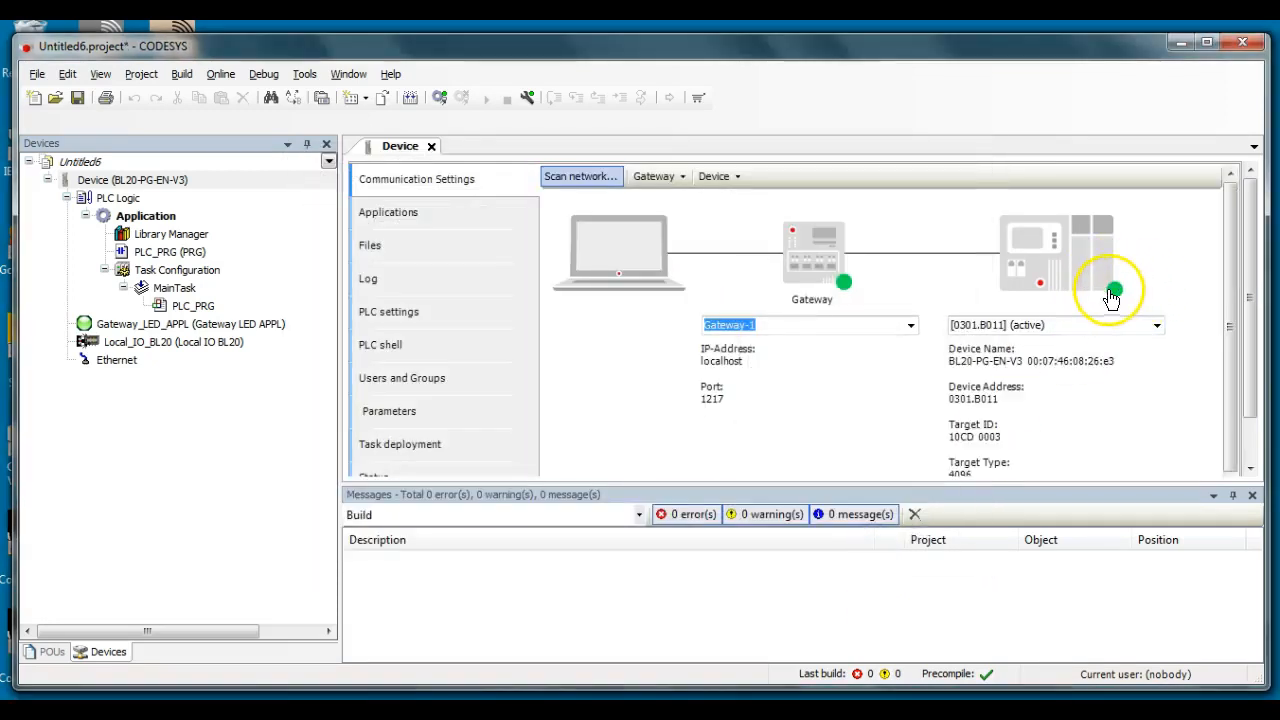
click(433, 146)
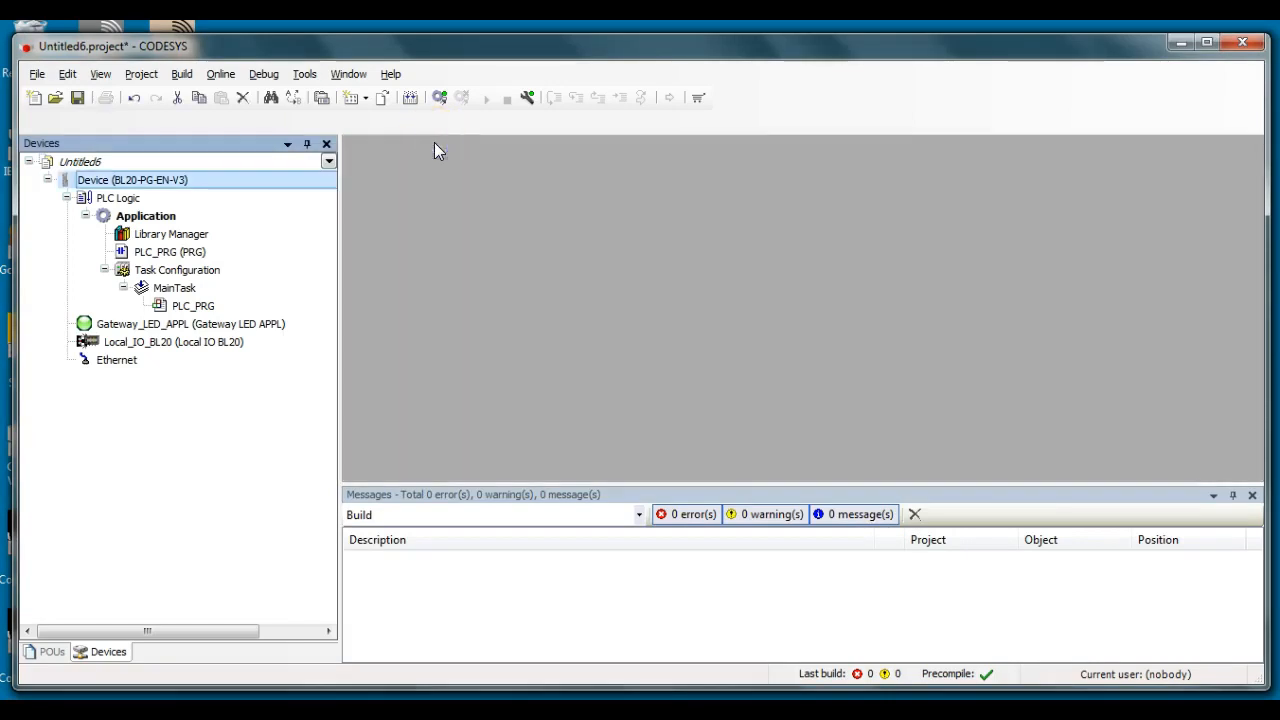
Step: Scan for modules under Local_IO_BL20 and copy all found devices to the project
click(163, 349)
right_click(160, 350)
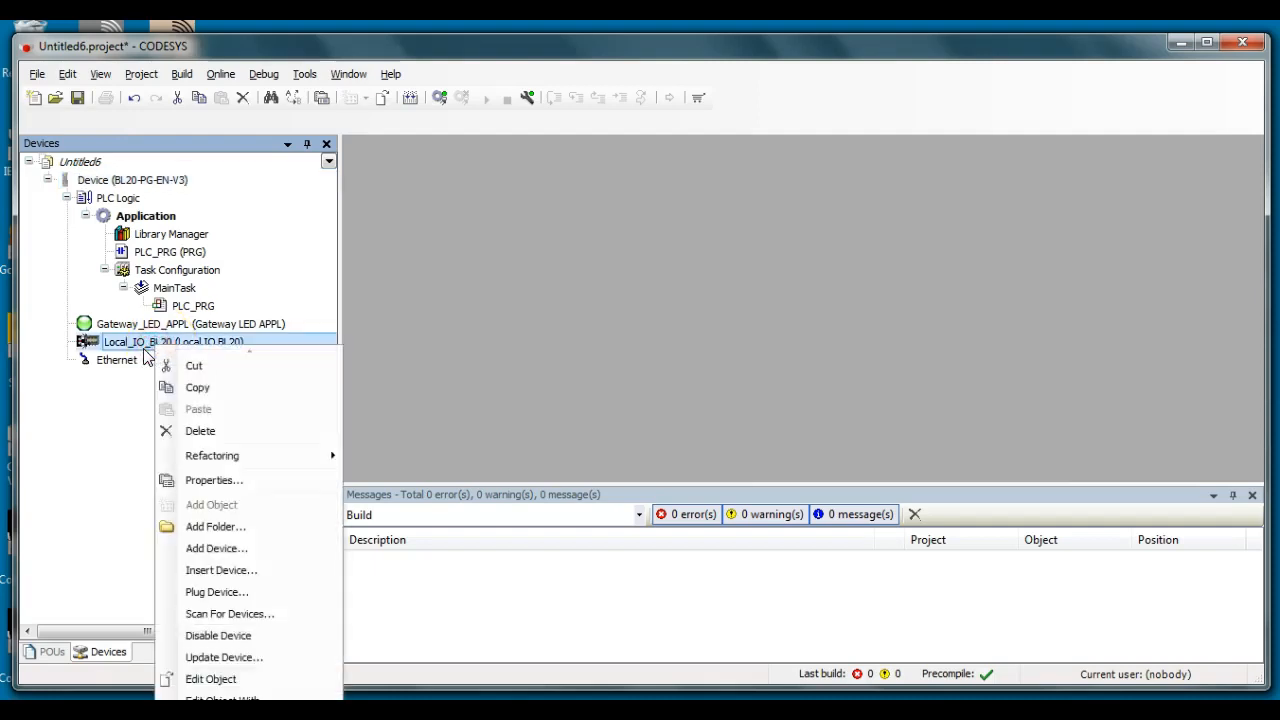
click(238, 614)
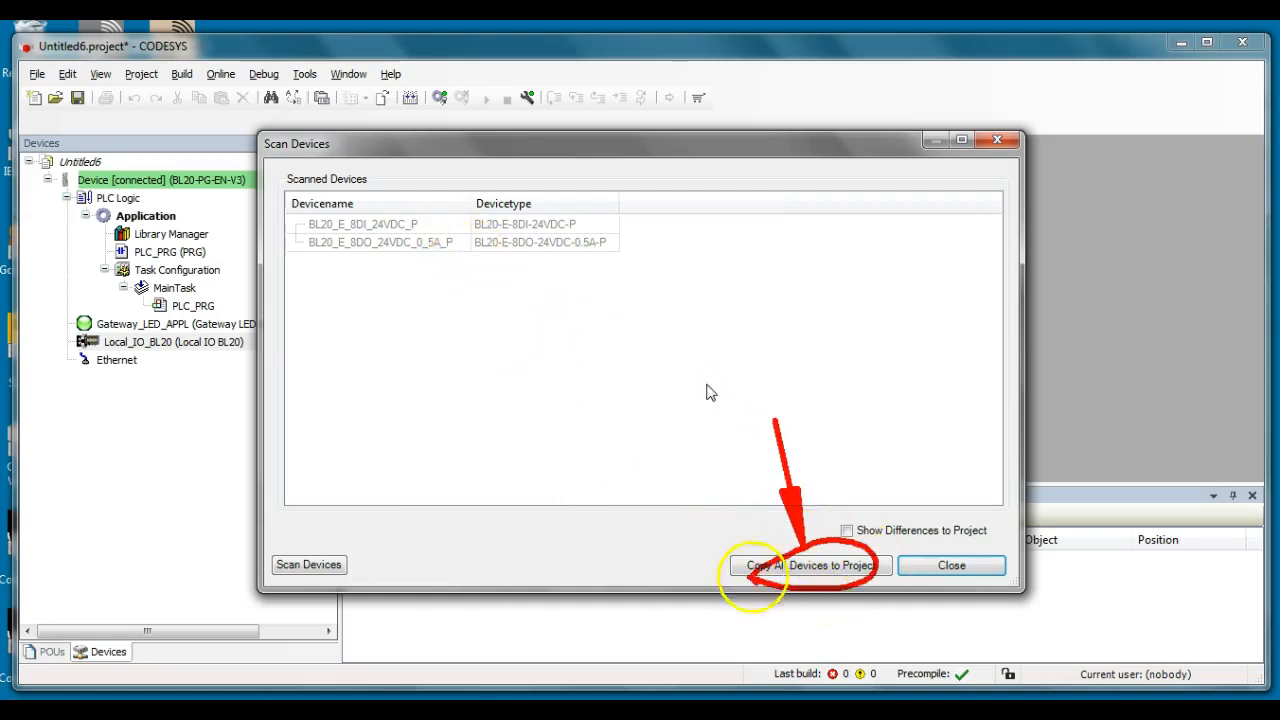
click(820, 566)
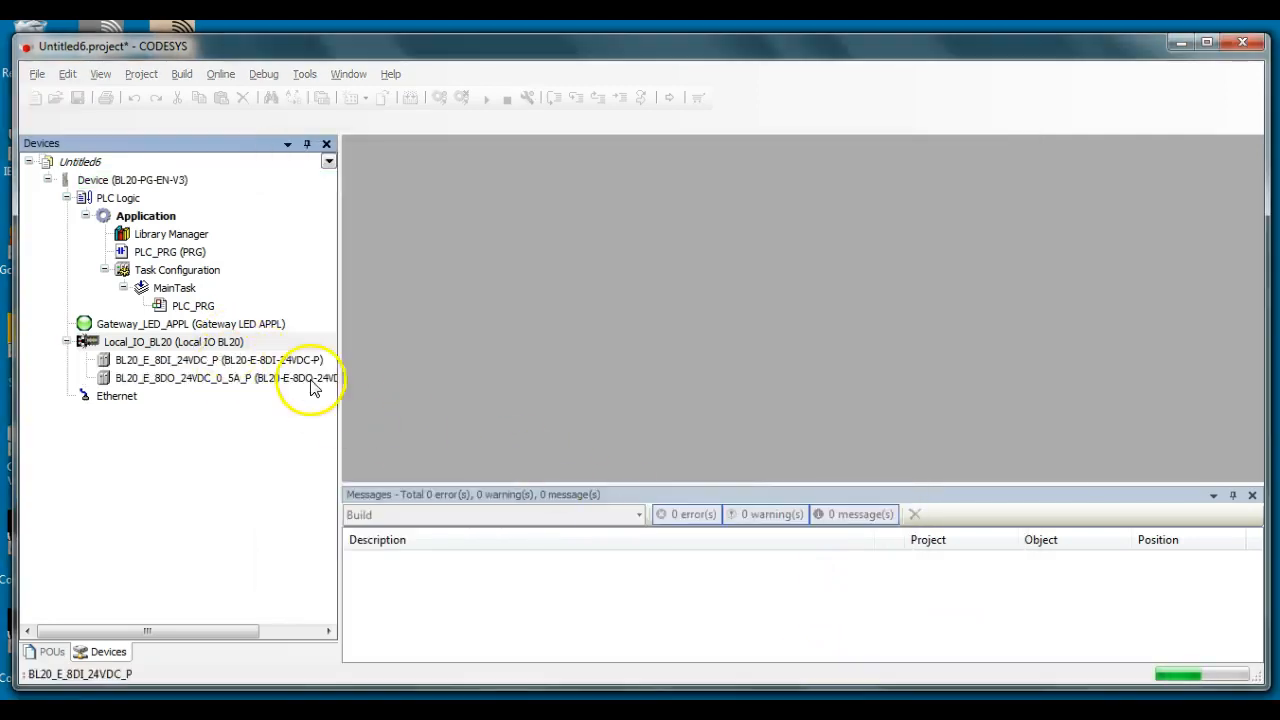
Step: Open the I/O mappings of the 8DI and 8DO modules under Local_IO_BL20 to view their channels
drag(338, 390, 305, 389)
double_click(214, 360)
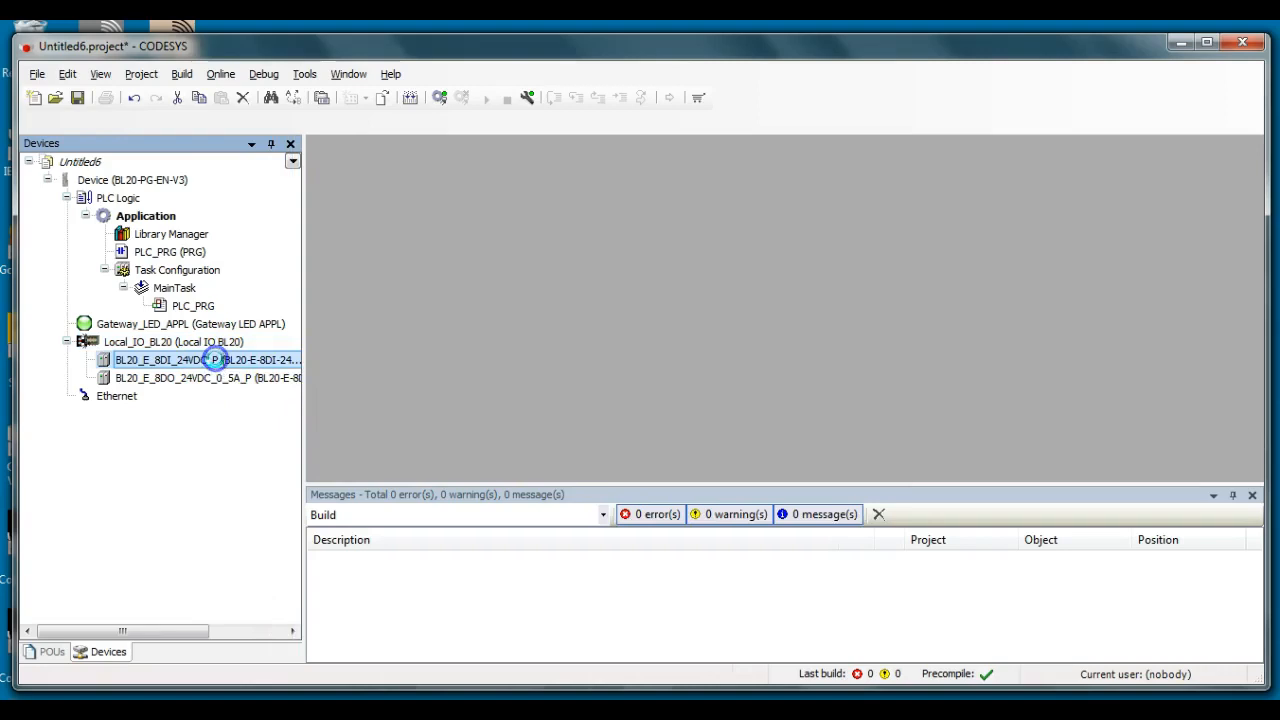
click(206, 380)
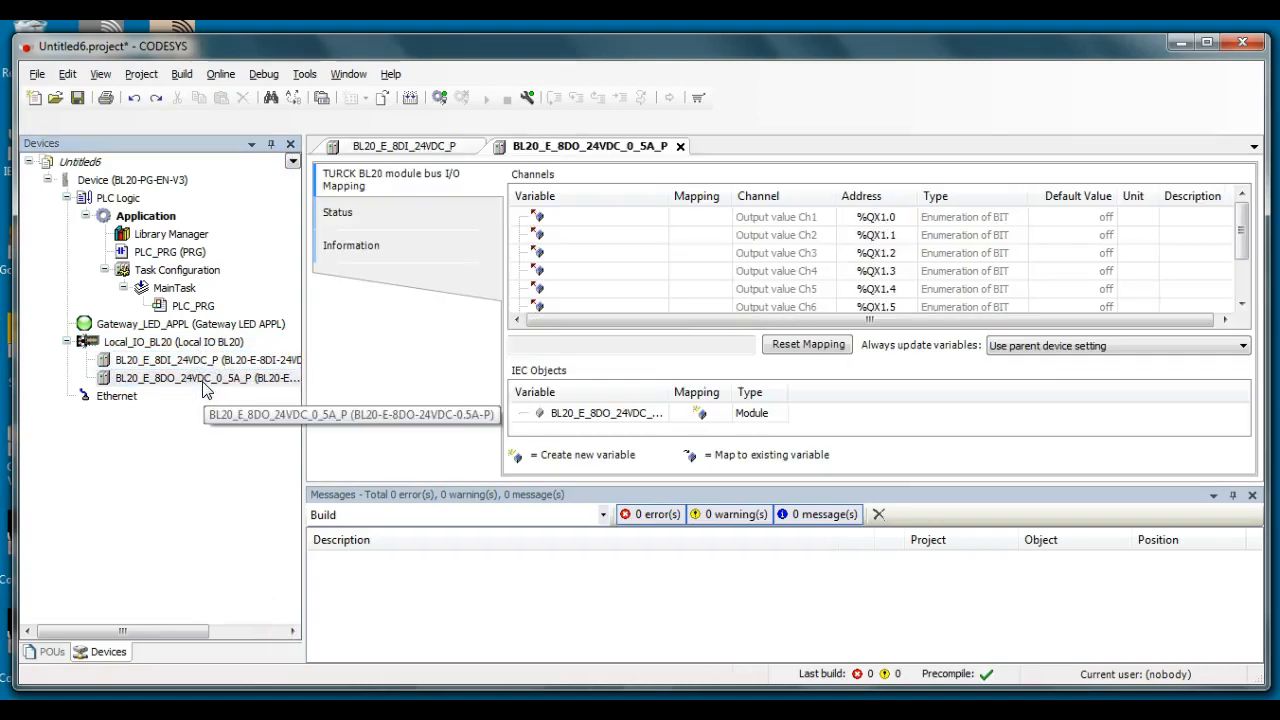
click(138, 344)
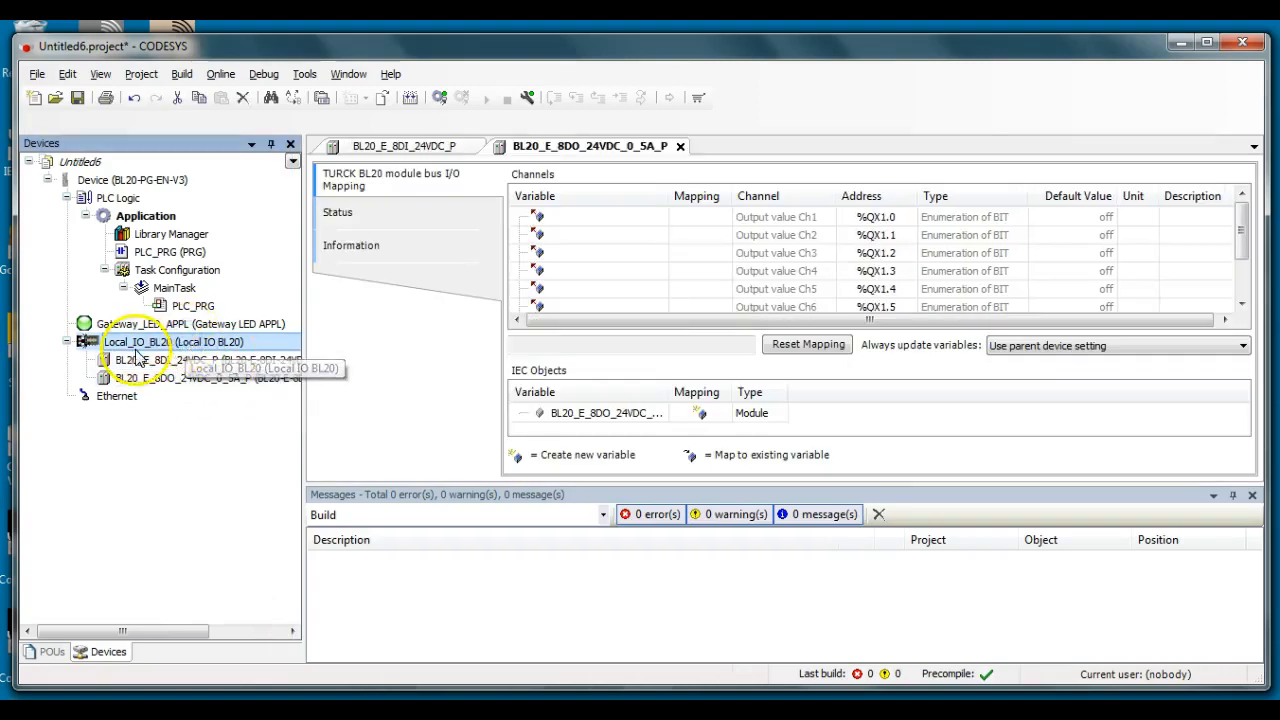
drag(306, 434, 332, 431)
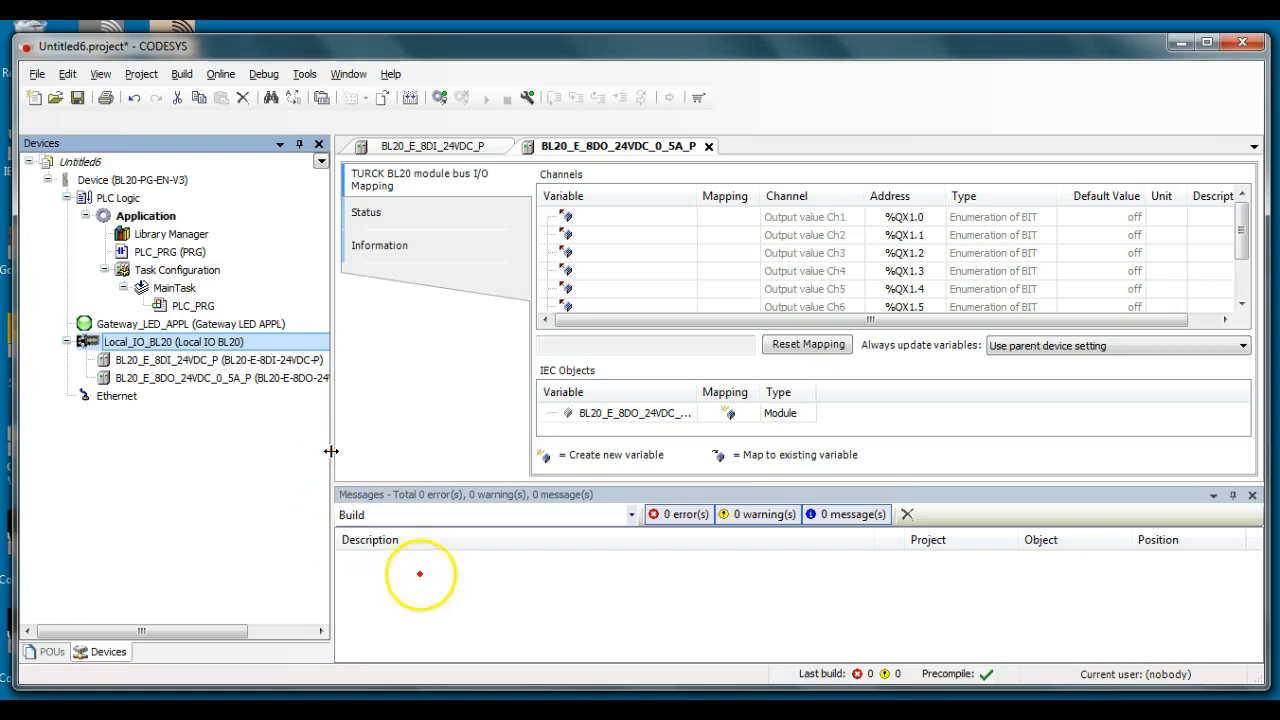
drag(425, 577, 149, 409)
mouse_move(70, 410)
mouse_down()
mouse_move(153, 387)
mouse_move(104, 432)
mouse_up()
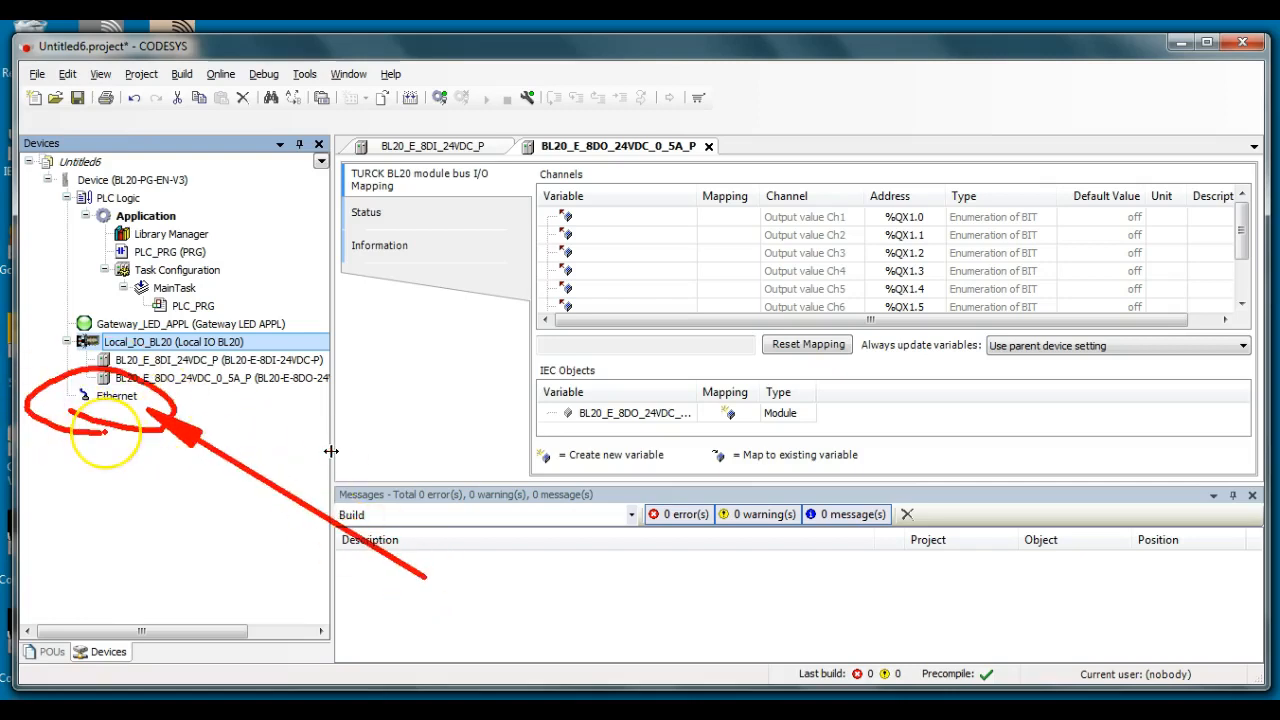
key(Escape)
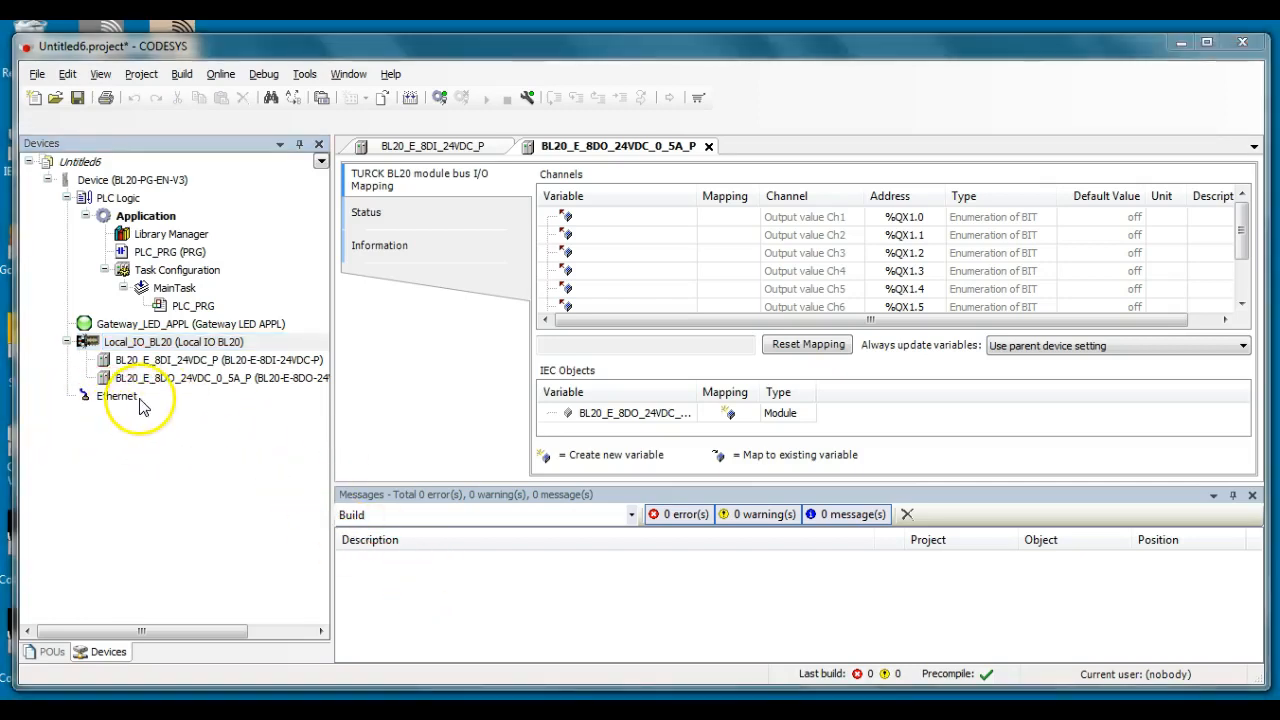
Step: Assign the eth0 network adapter as the Ethernet node's interface, review its status and information pages, and close its editor
click(118, 396)
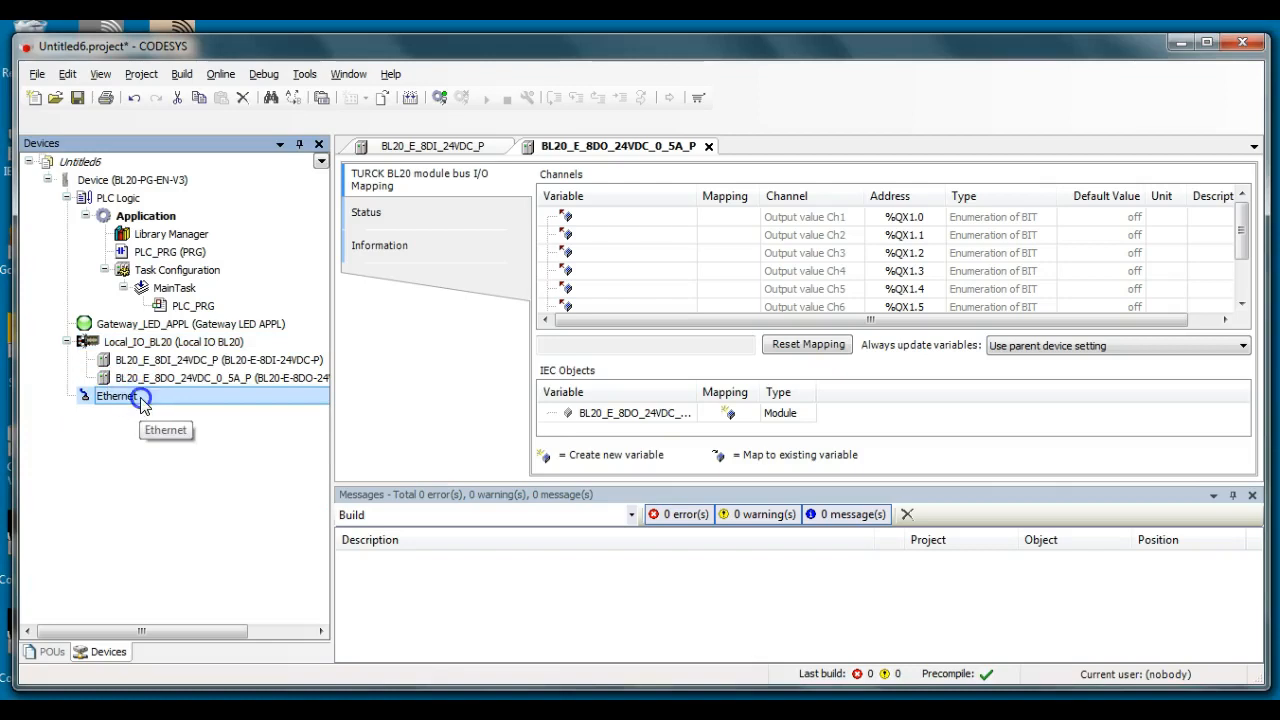
double_click(143, 400)
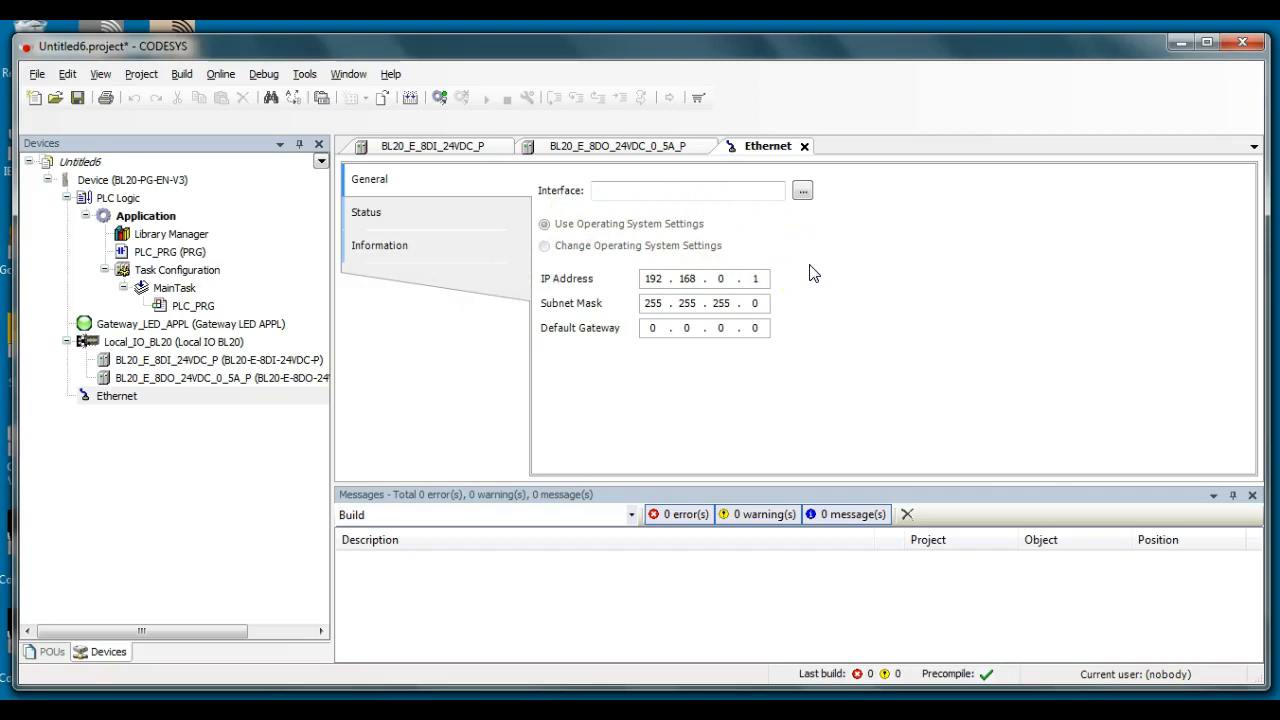
click(805, 192)
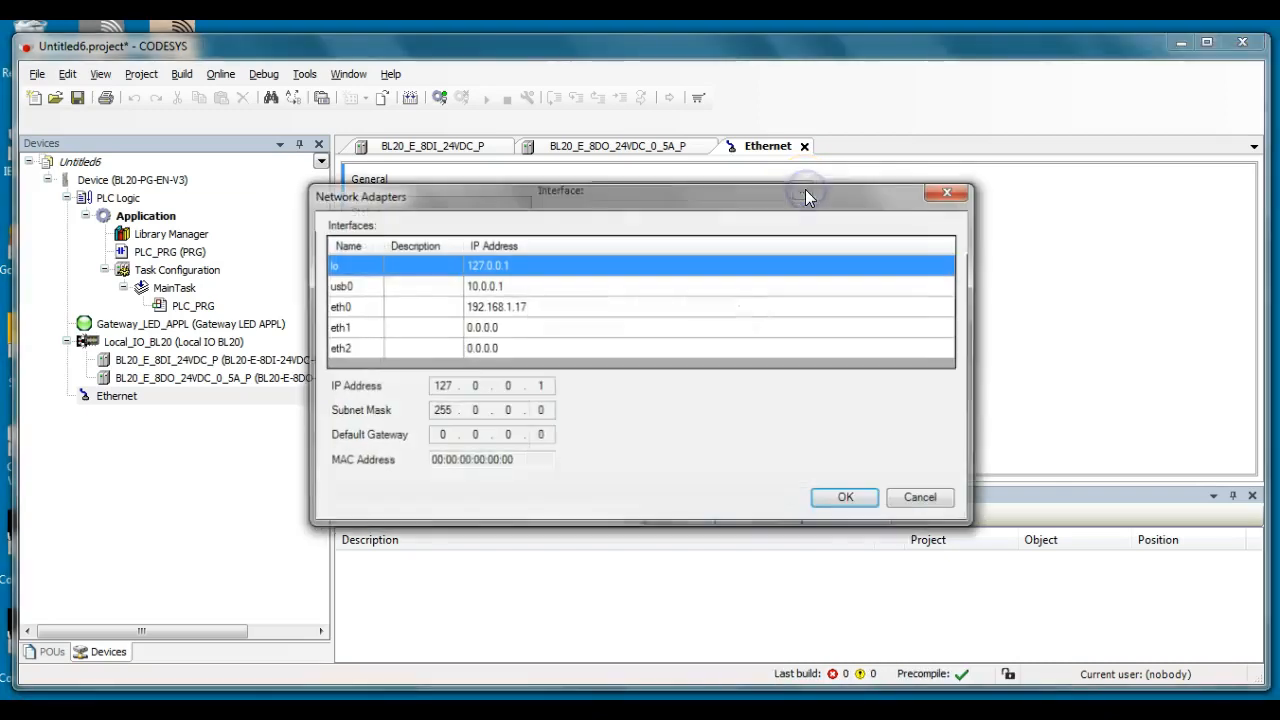
click(514, 310)
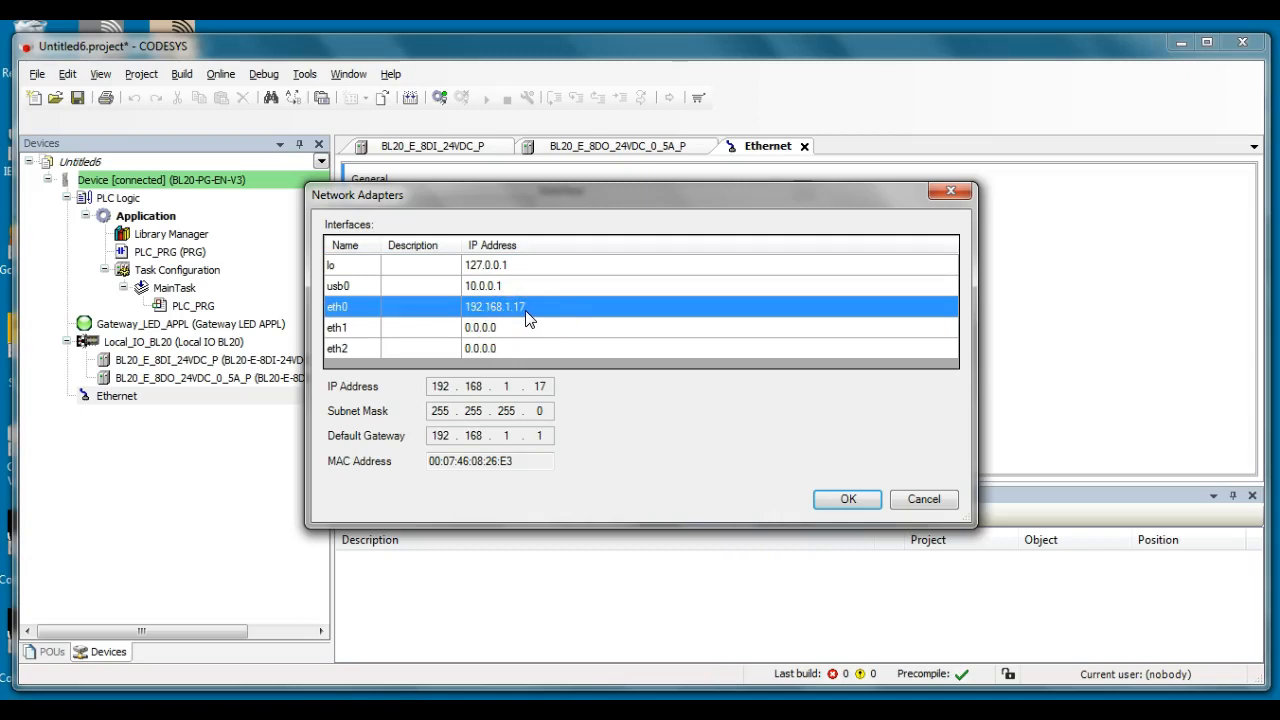
click(860, 503)
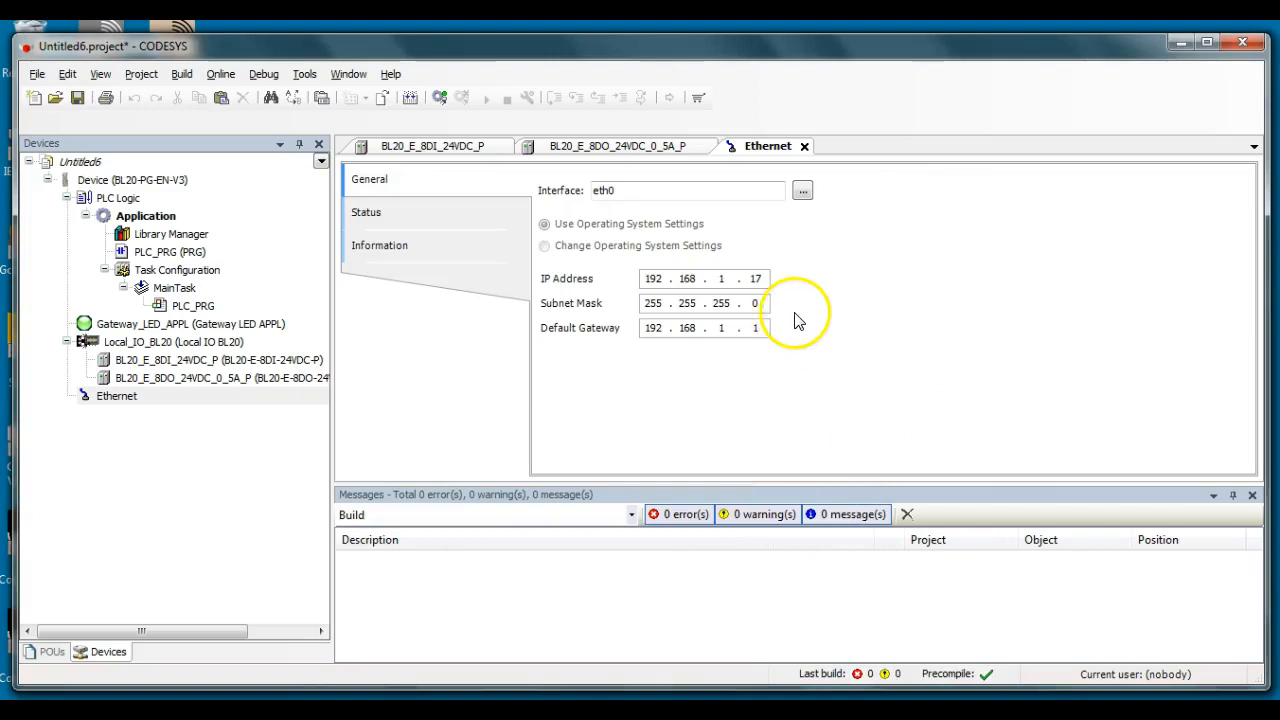
click(397, 222)
click(390, 249)
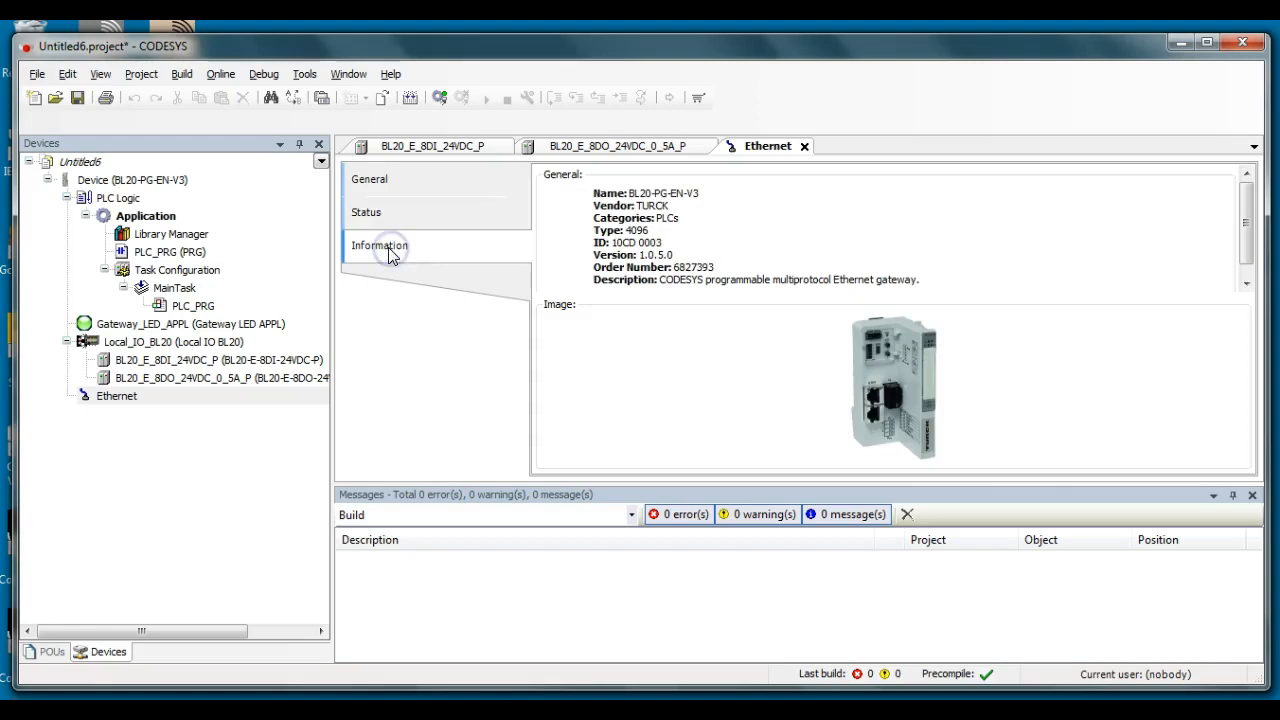
click(383, 182)
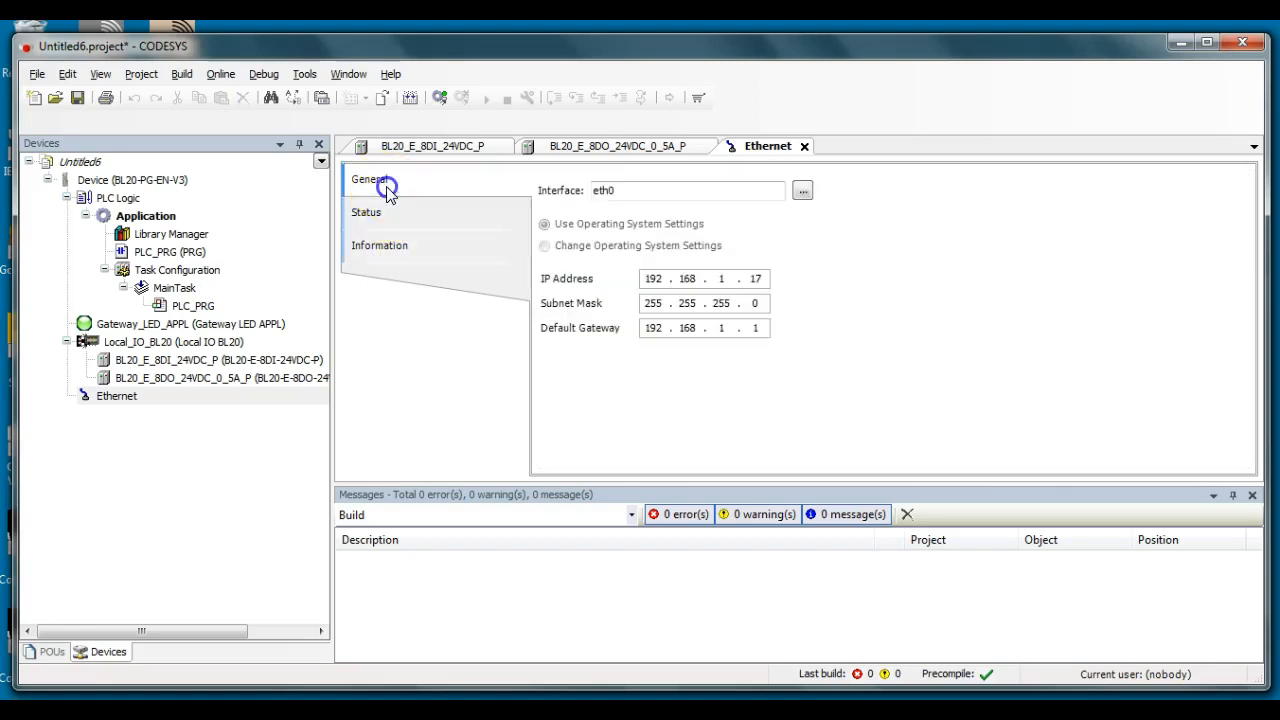
click(804, 146)
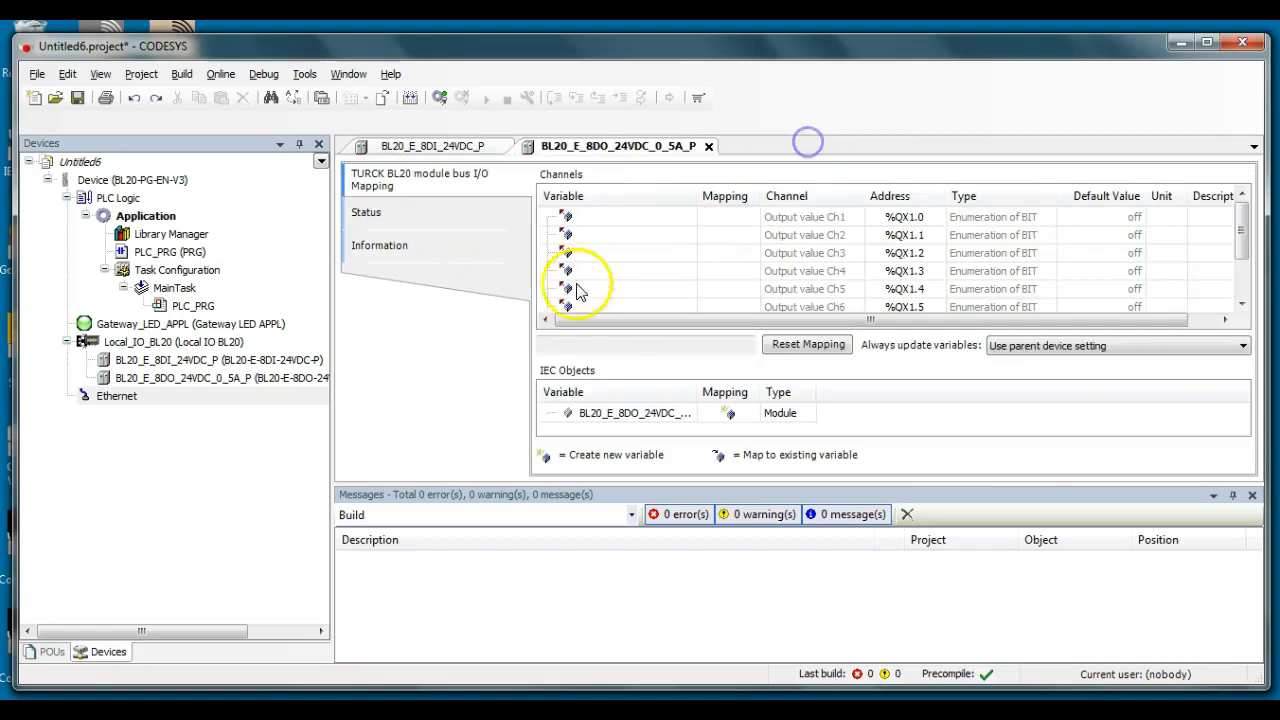
click(113, 402)
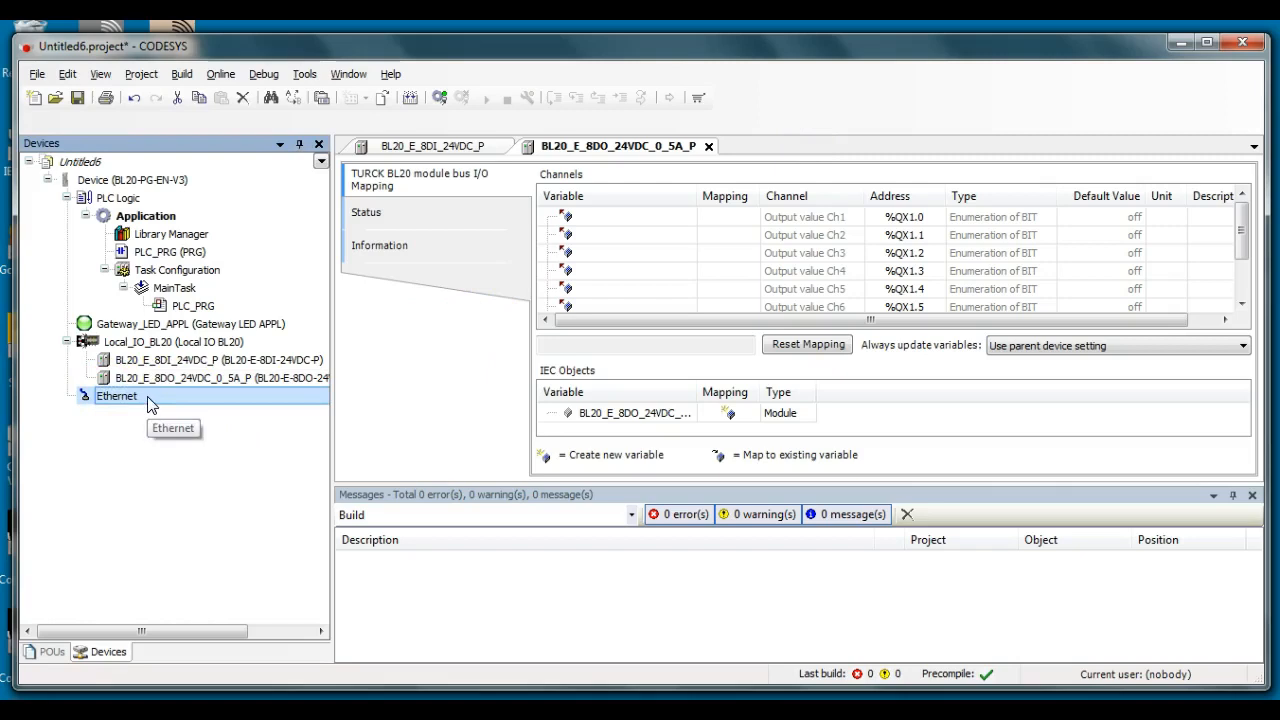
right_click(150, 402)
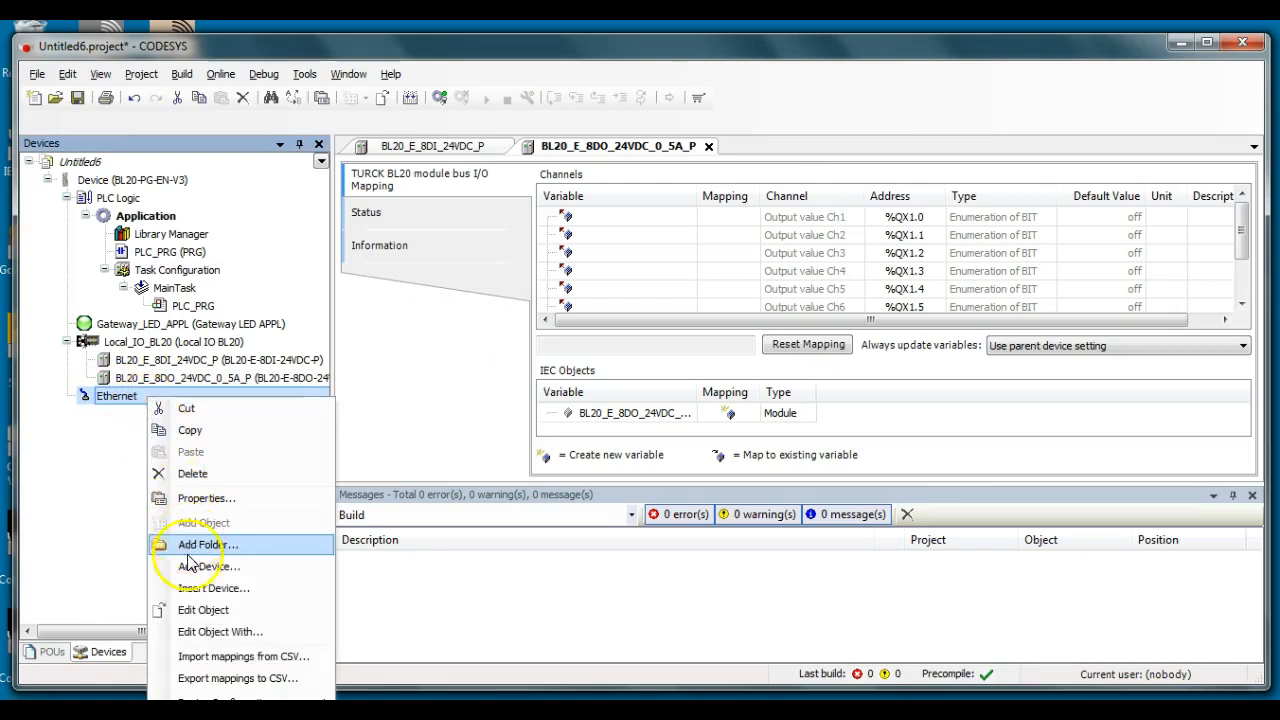
click(543, 549)
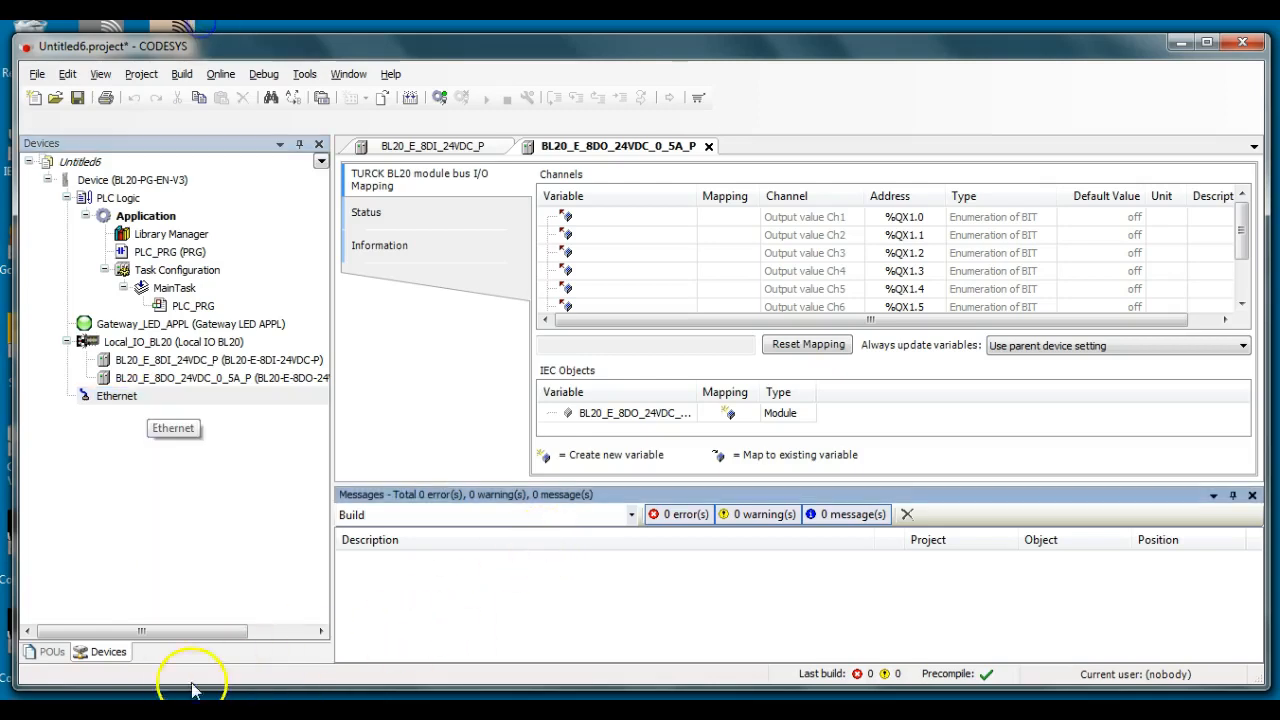
click(233, 710)
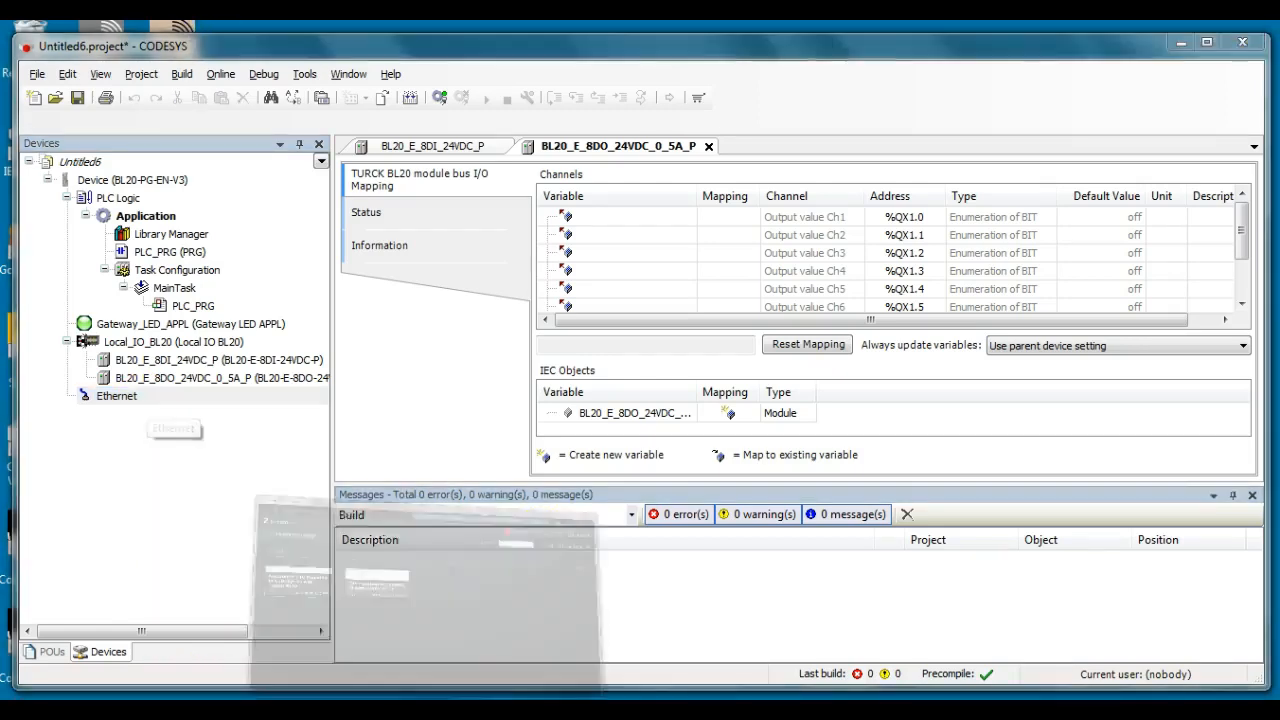
click(895, 103)
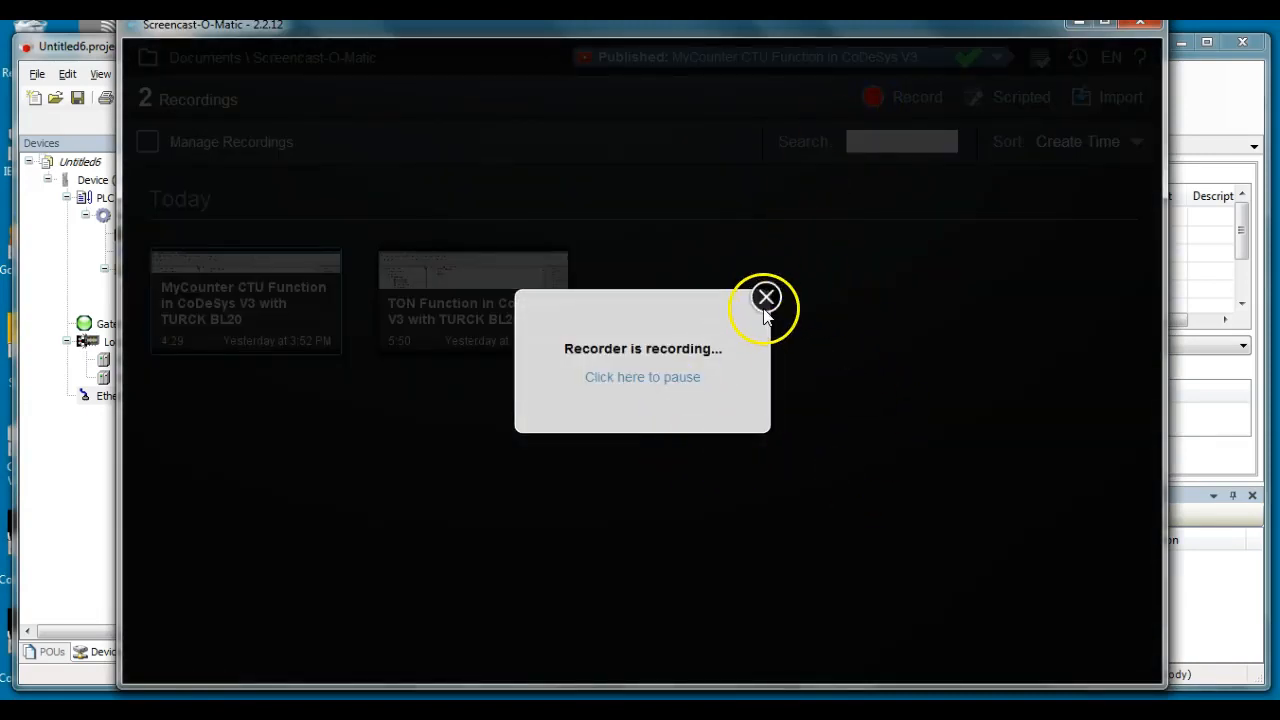
click(871, 395)
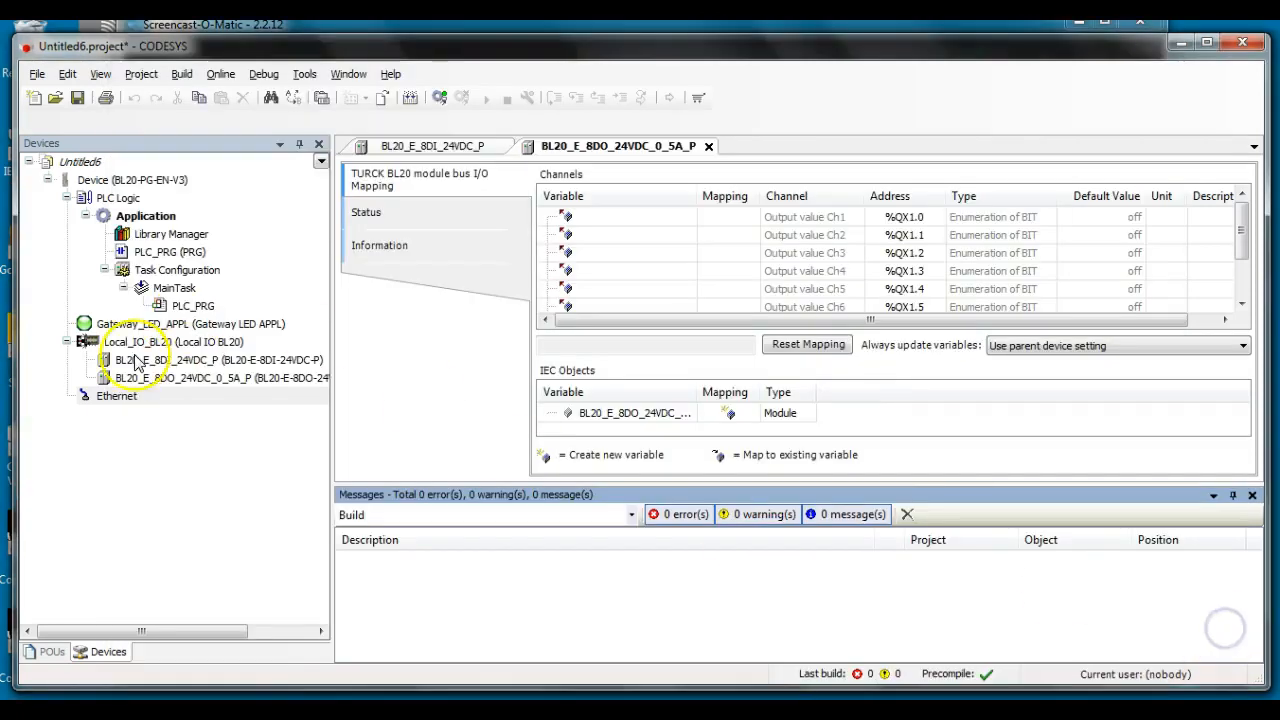
Step: Append a TURCK Modbus TCP Slave Device under the Ethernet node and close the device selection
click(128, 400)
right_click(130, 403)
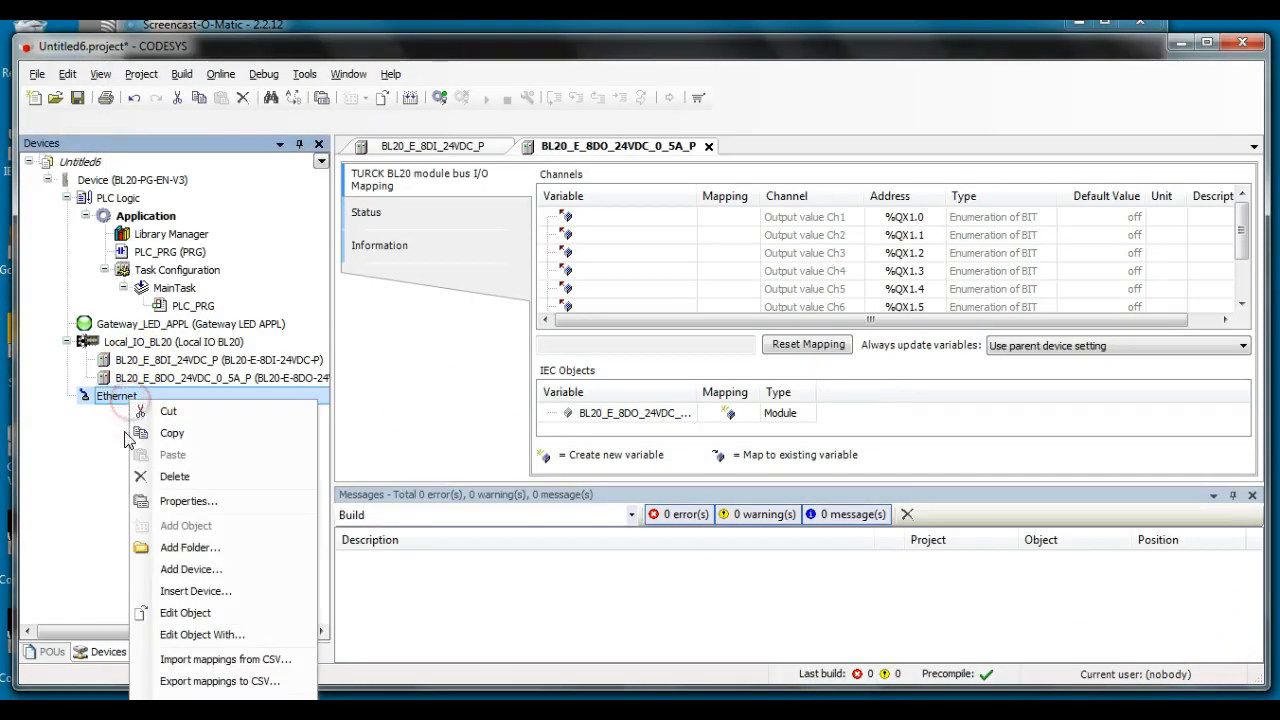
click(183, 576)
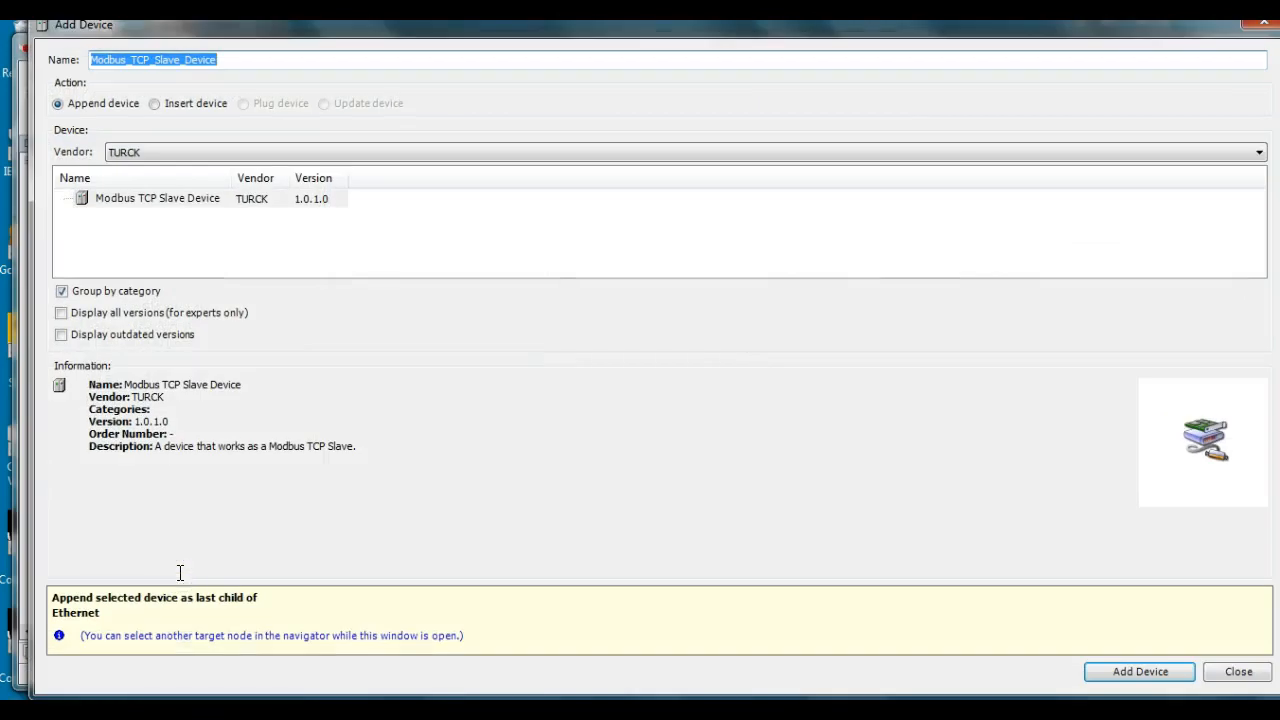
click(200, 206)
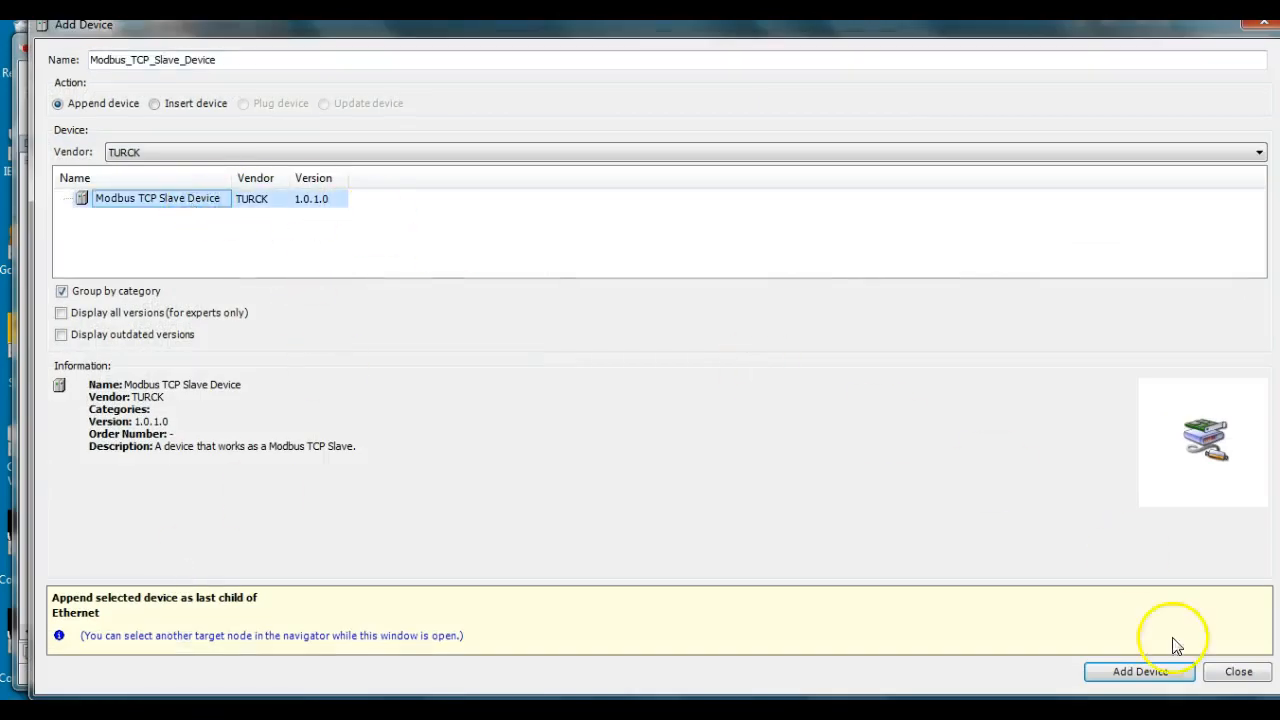
click(1148, 676)
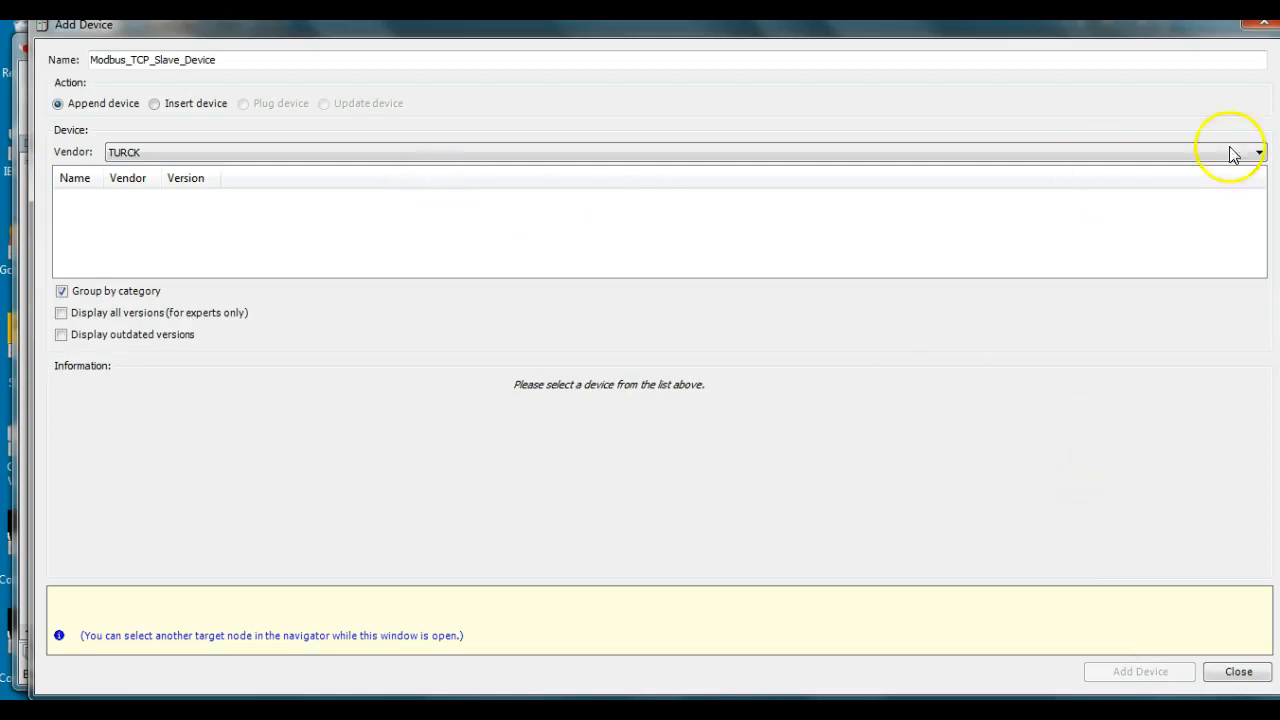
click(1266, 28)
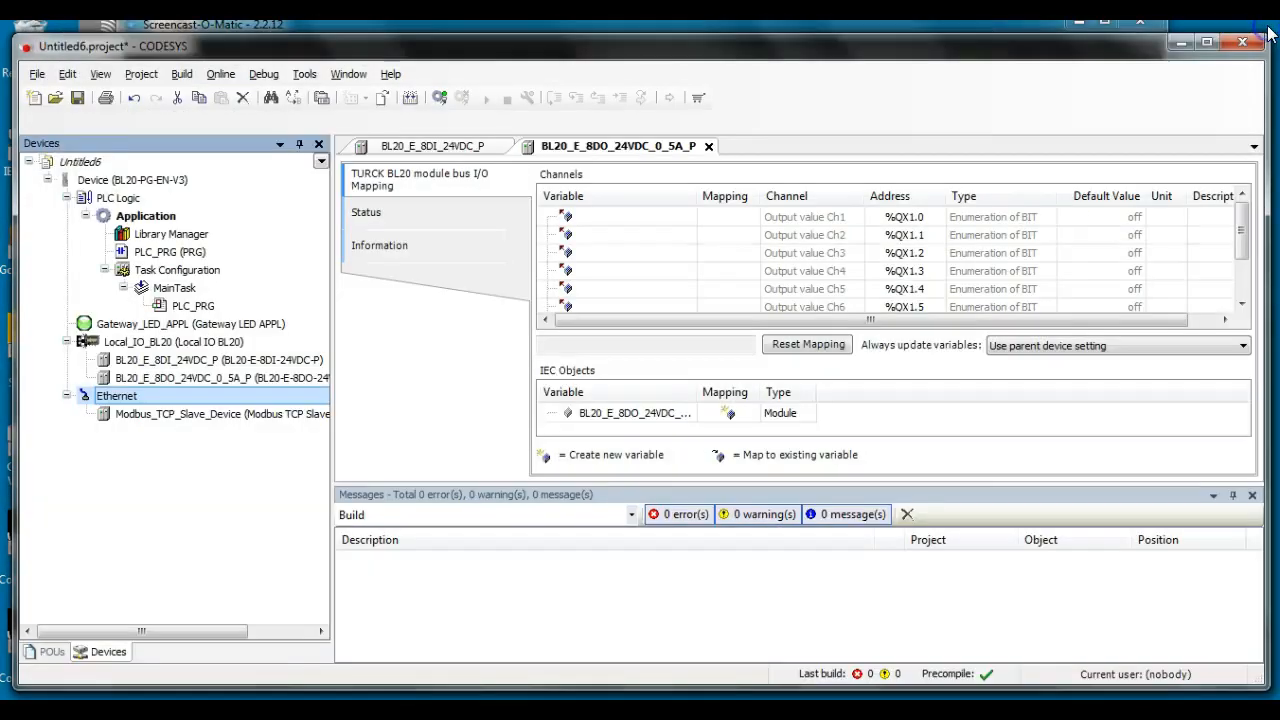
Step: Open the Modbus_TCP_Slave_Device configuration and disable its TimeOut parameter
double_click(180, 414)
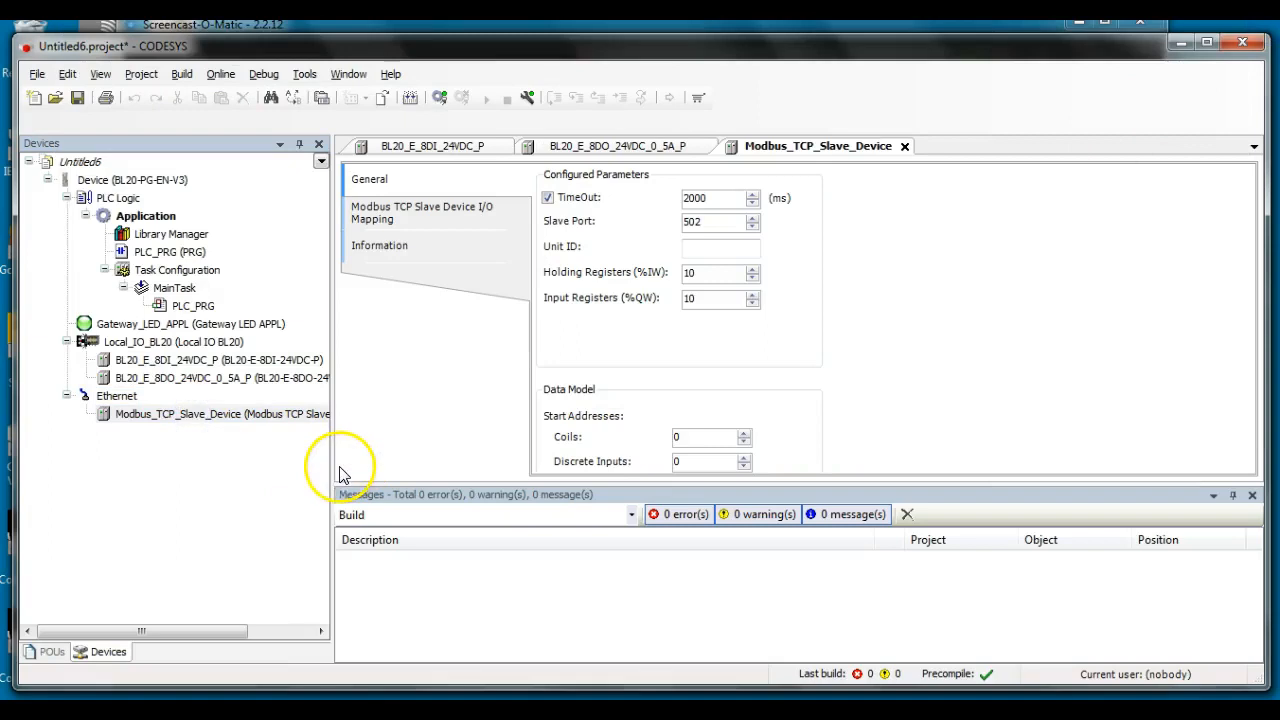
drag(331, 471, 462, 471)
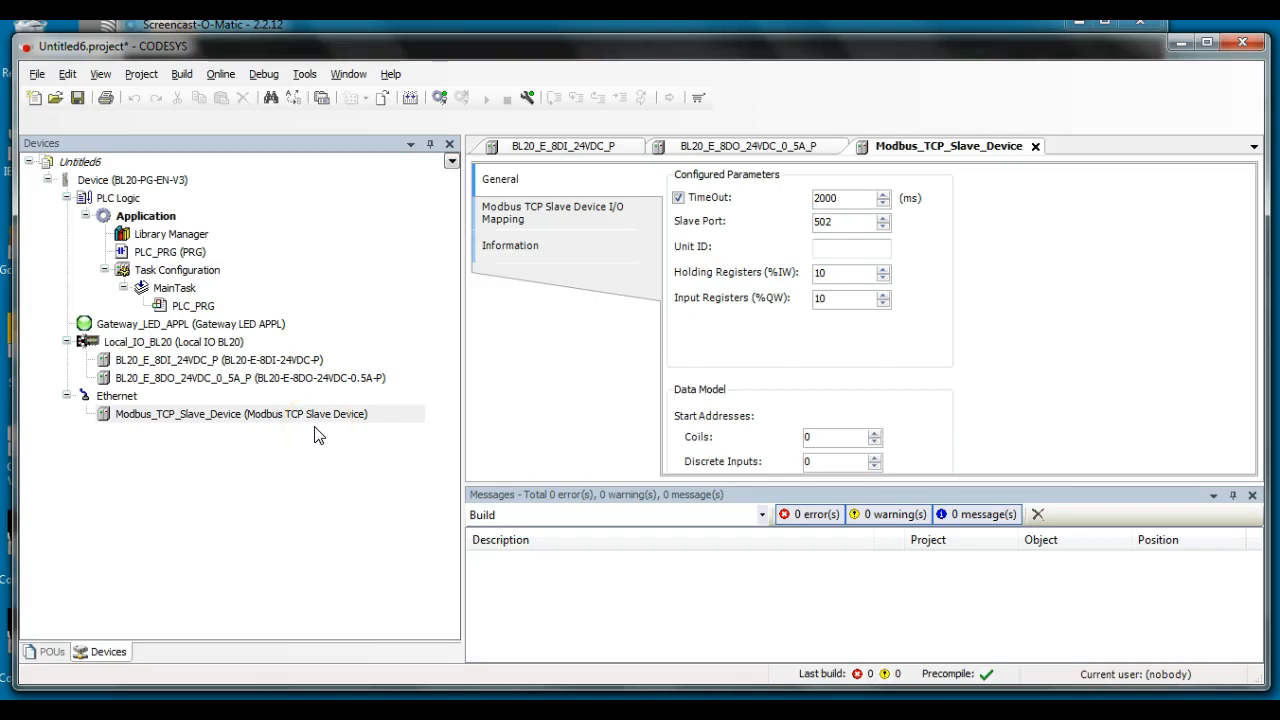
click(679, 199)
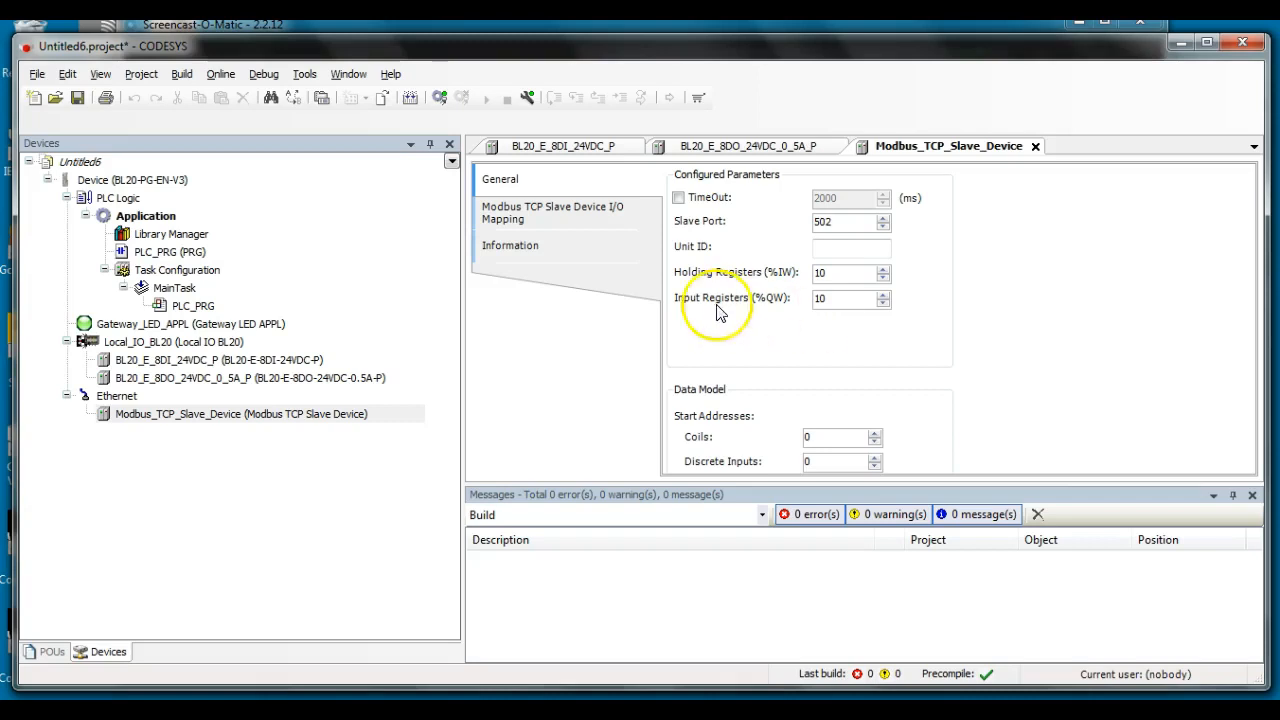
Step: Map the Modbus slave's Inputs channel to a new variable named MB_Inputs in its I/O mapping
click(520, 214)
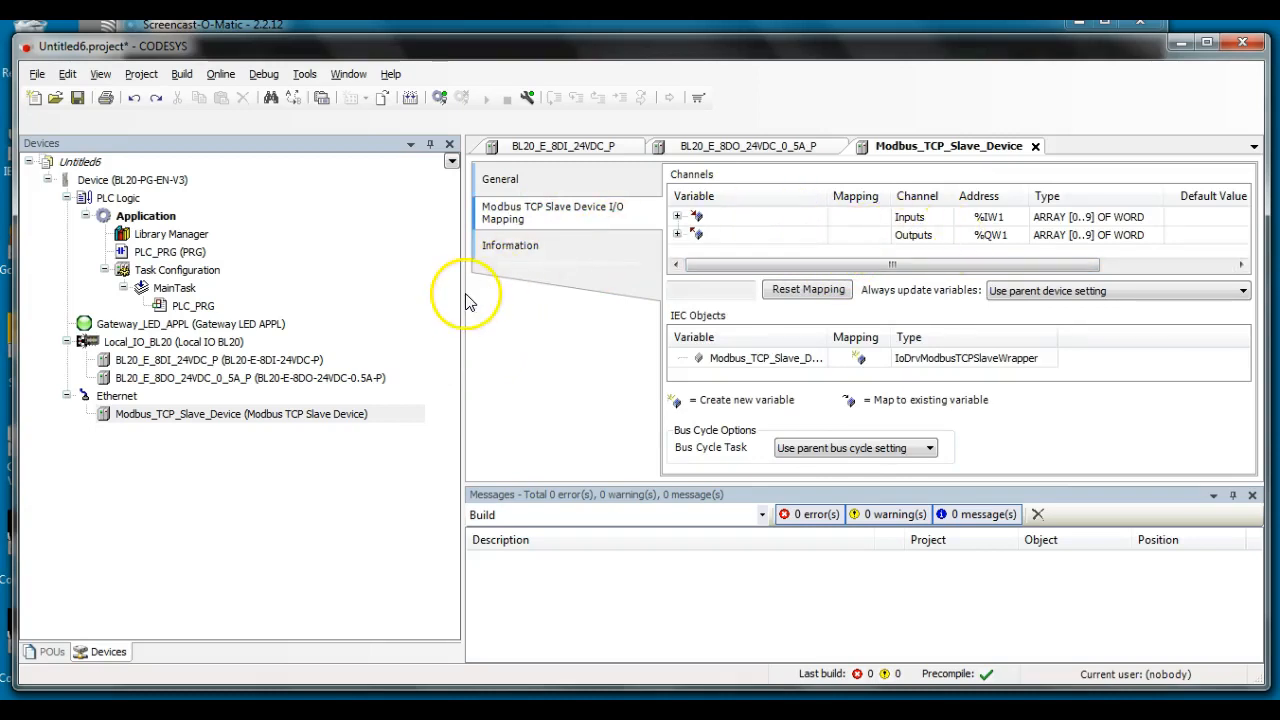
drag(461, 300, 369, 302)
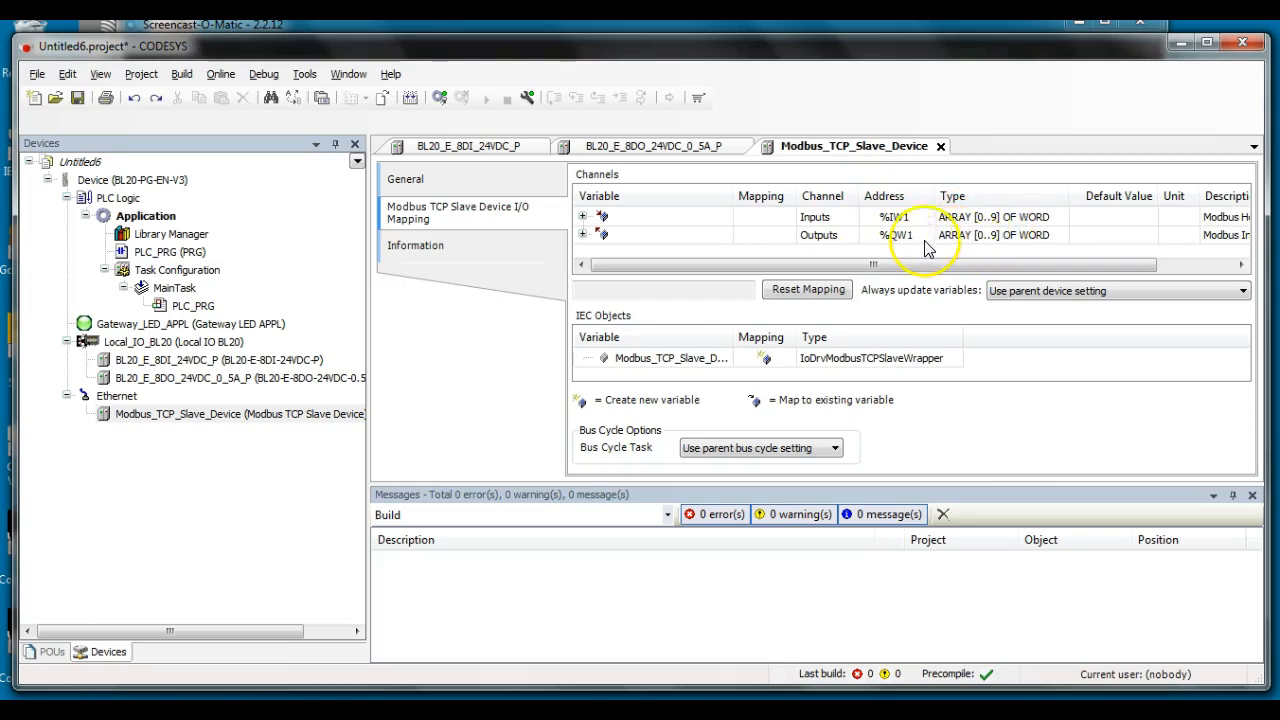
double_click(680, 216)
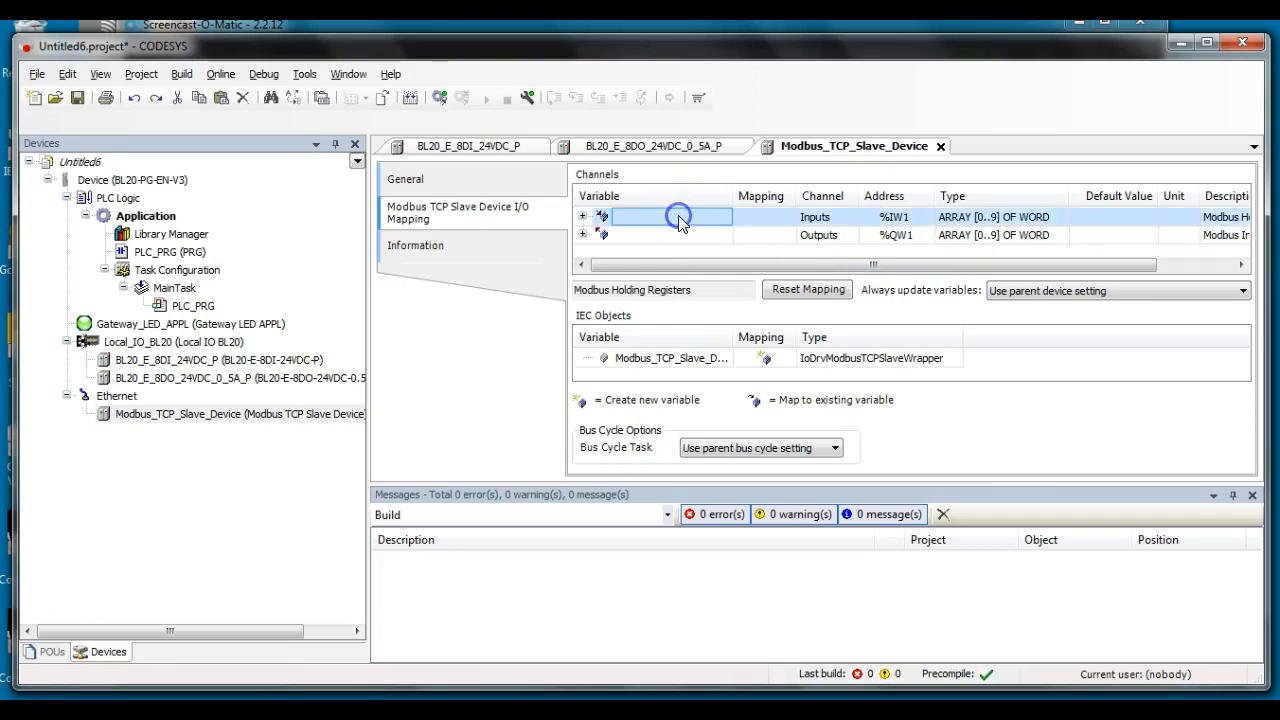
text(MB)
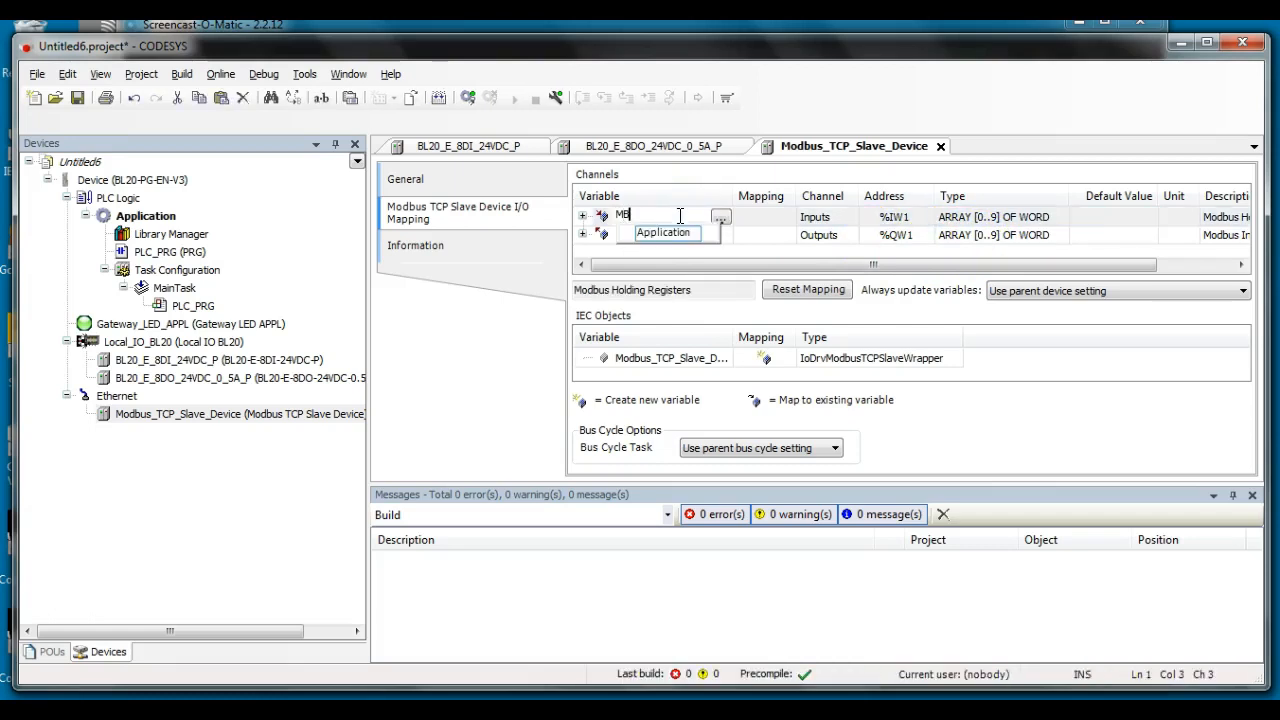
text(_Inpu)
key(Return)
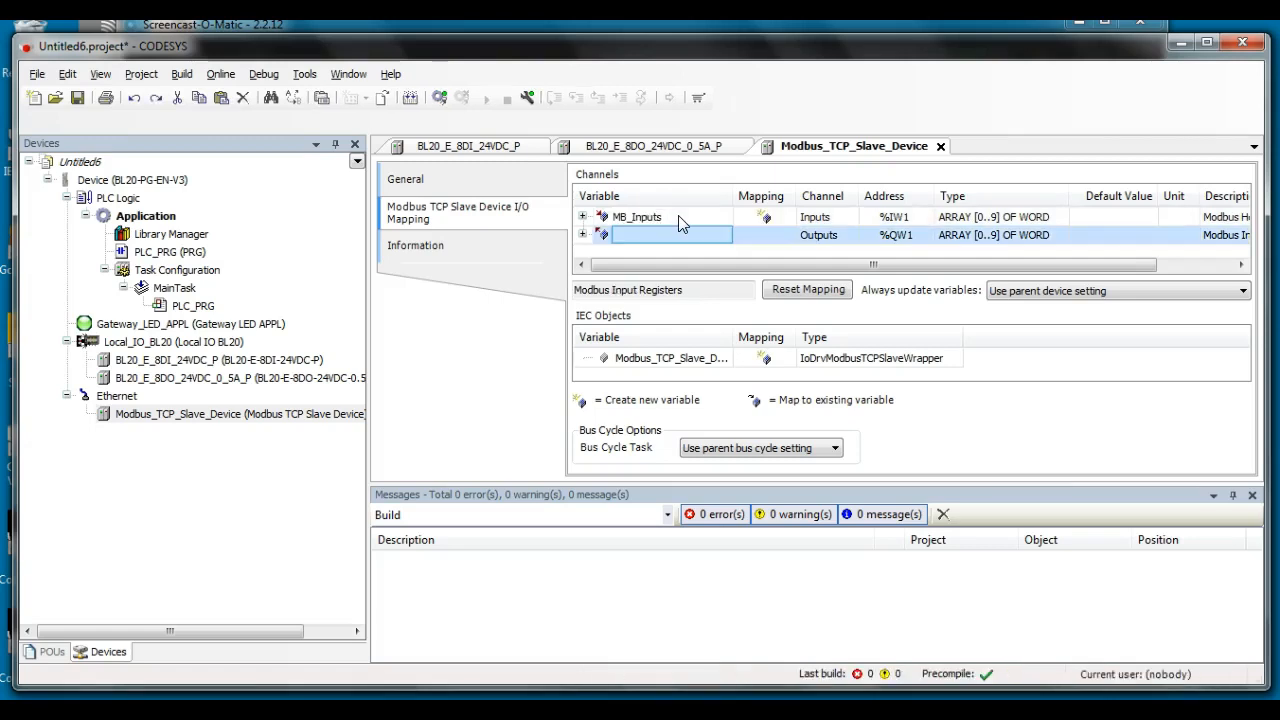
Step: Map the Modbus slave's Outputs channel to a new variable named MB_Outputs
click(610, 236)
text(M)
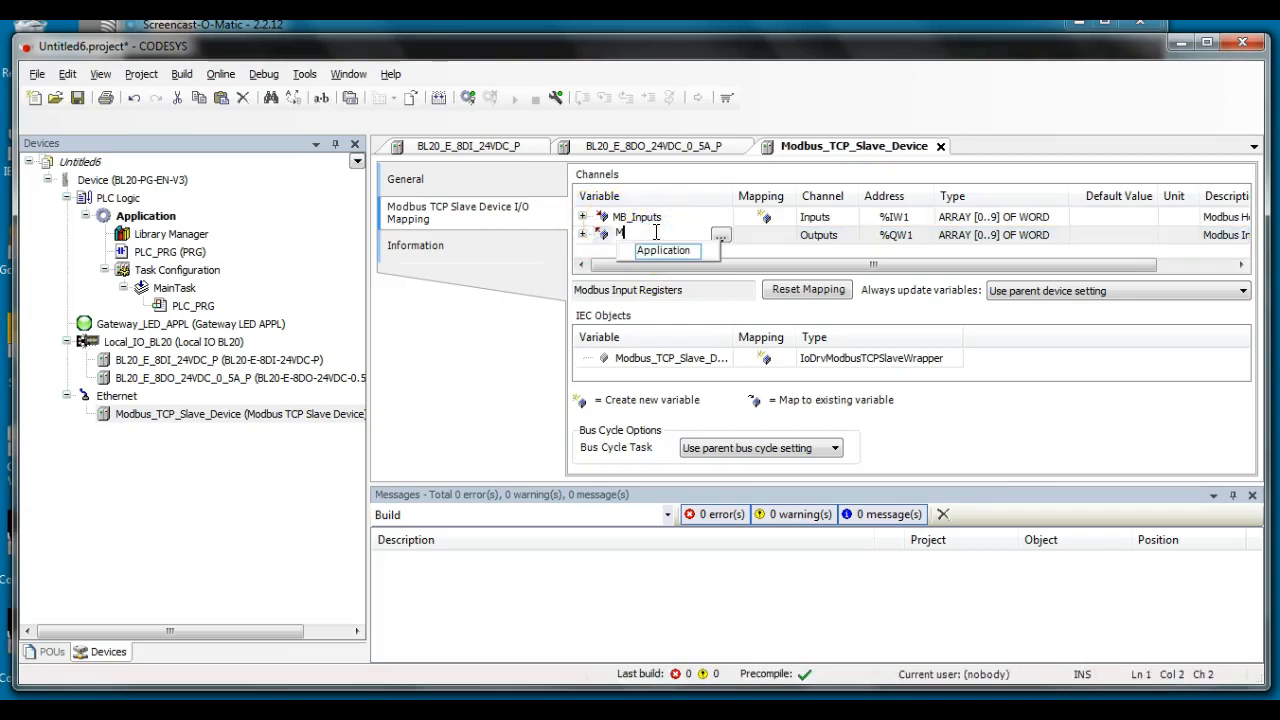
text(B_Outputs)
key(Return)
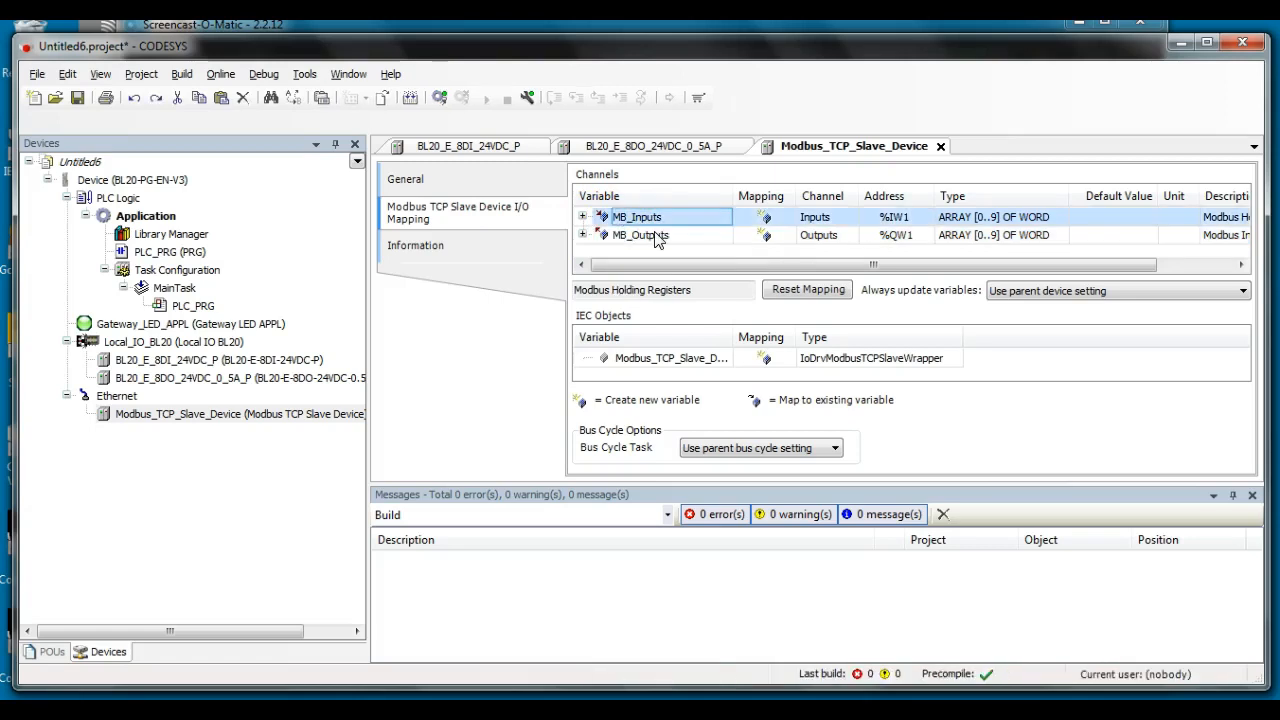
Step: Open the PLC_PRG program and insert a Conversion operator in a new network below the empty first one
drag(362, 377, 440, 379)
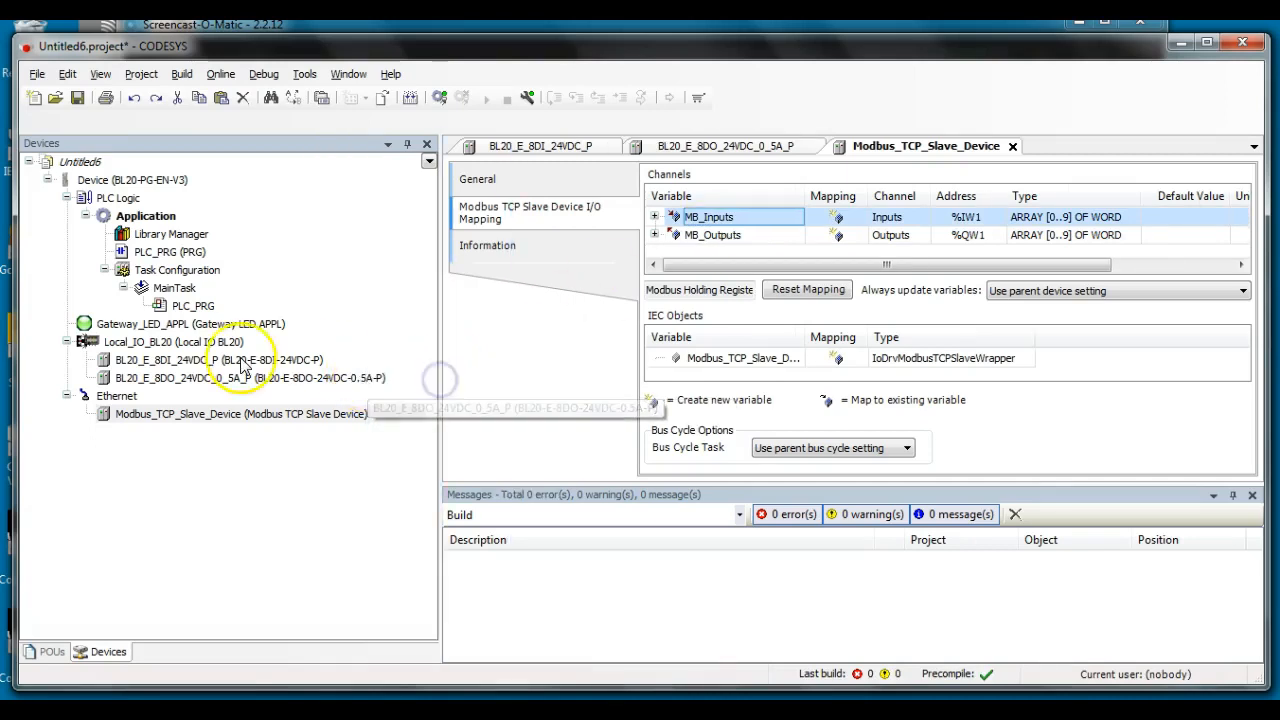
click(150, 361)
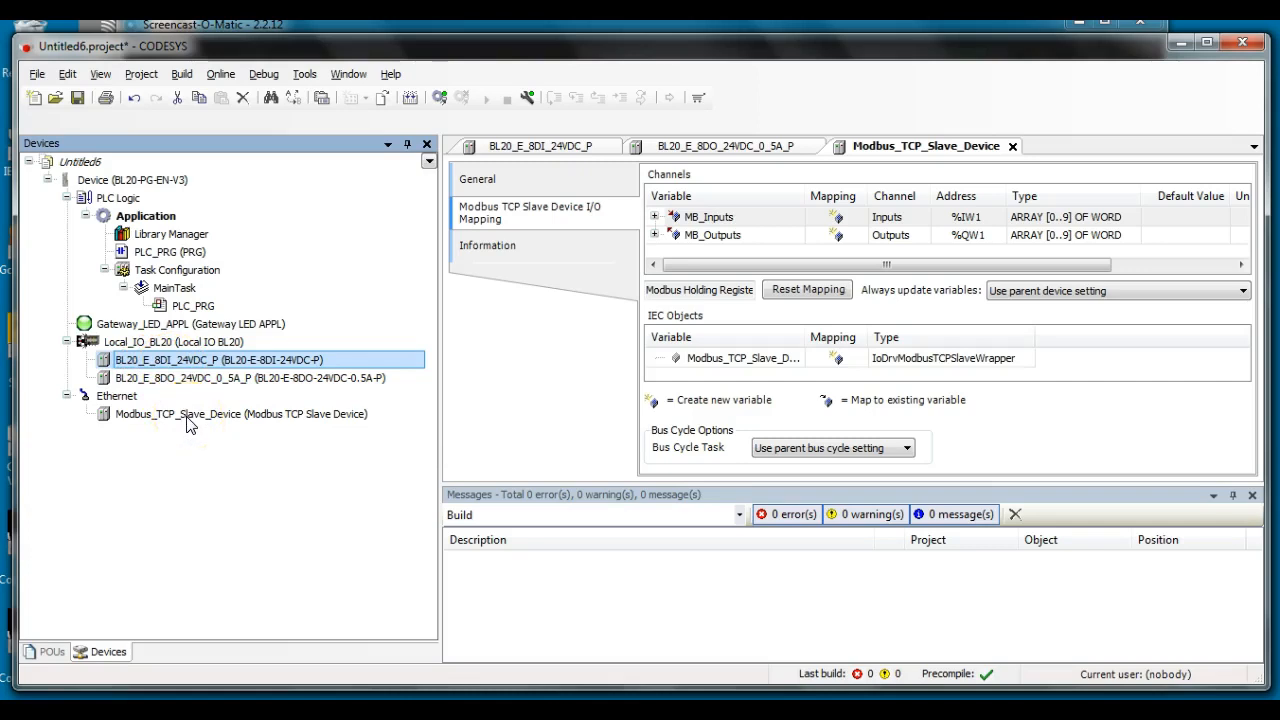
double_click(191, 306)
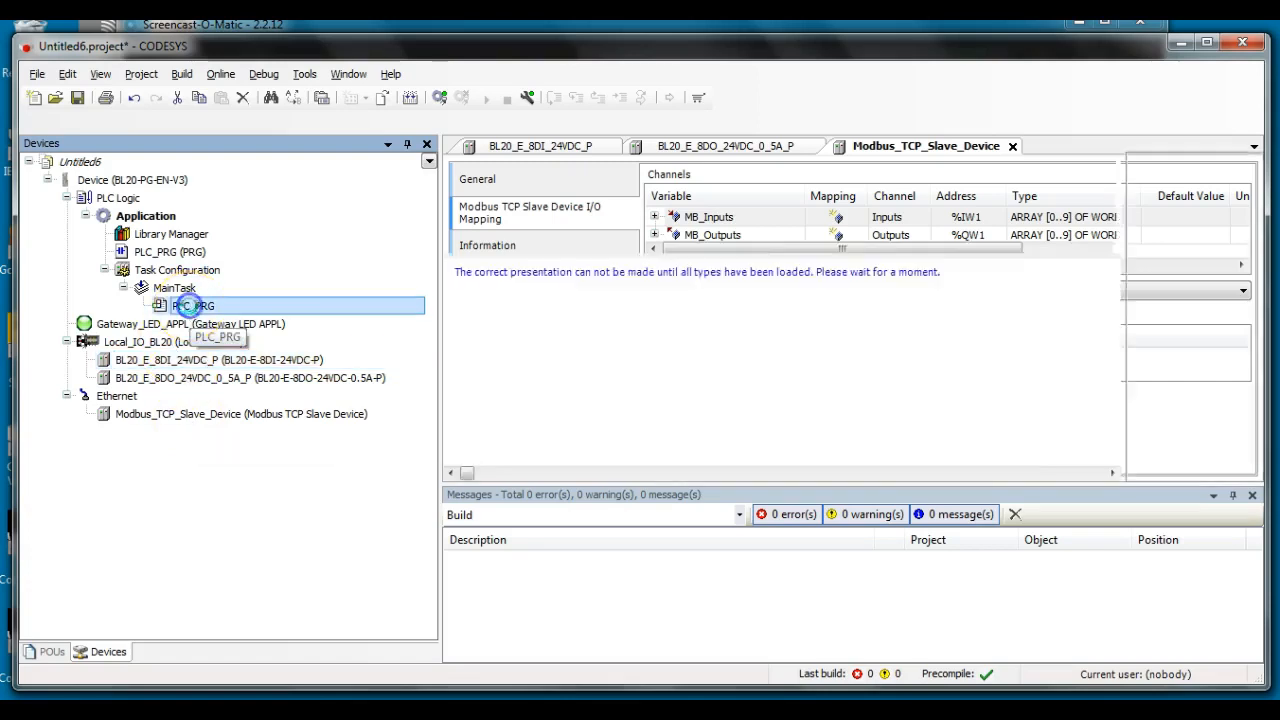
drag(441, 396, 260, 390)
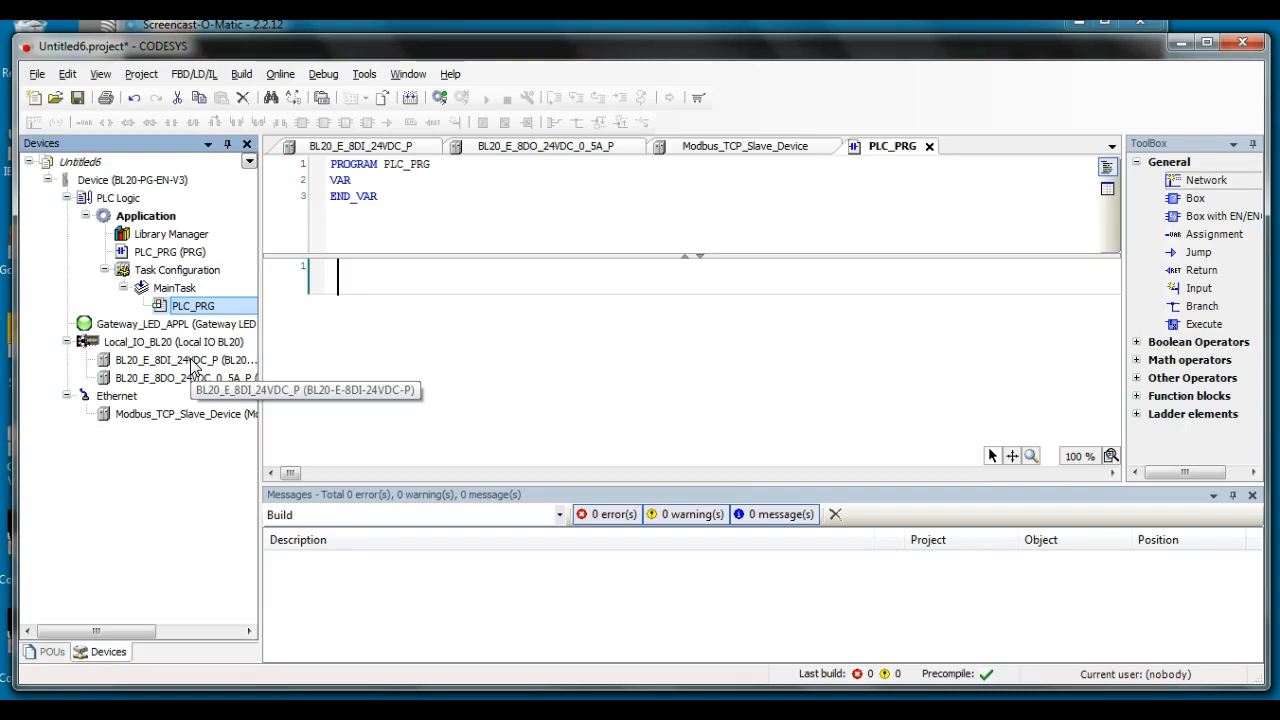
click(1137, 378)
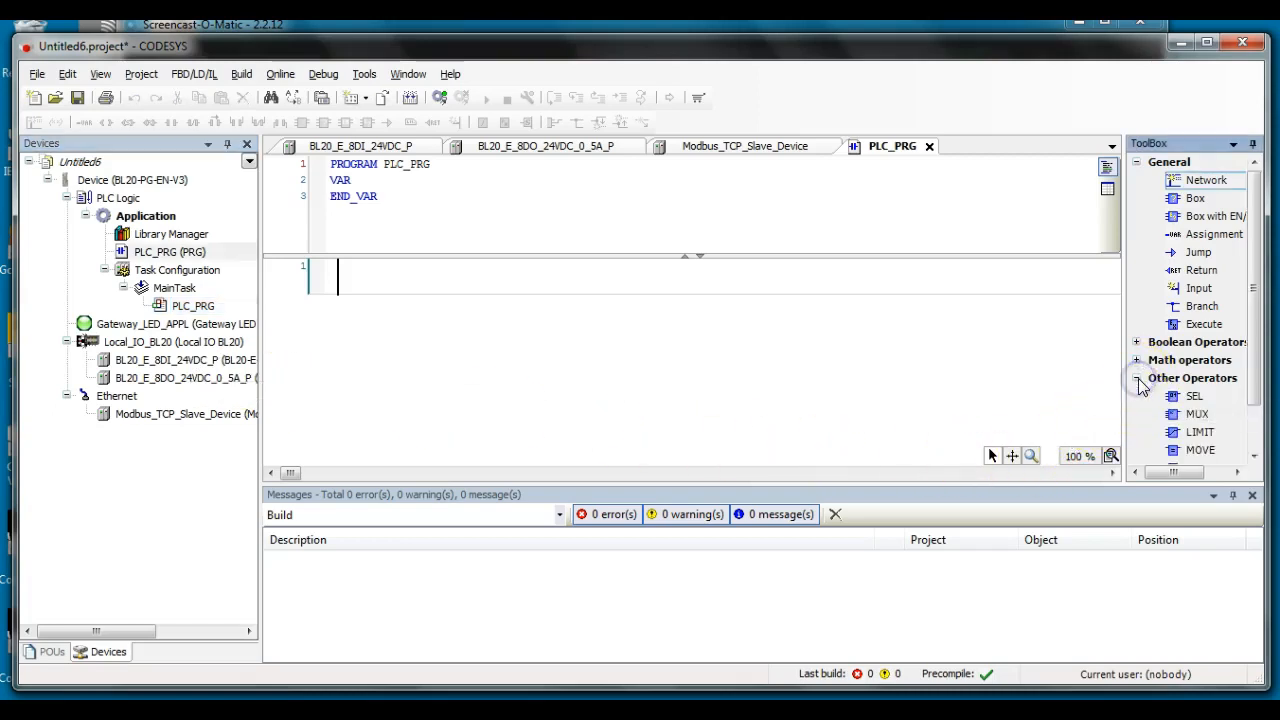
scroll(1215, 405, down, 1)
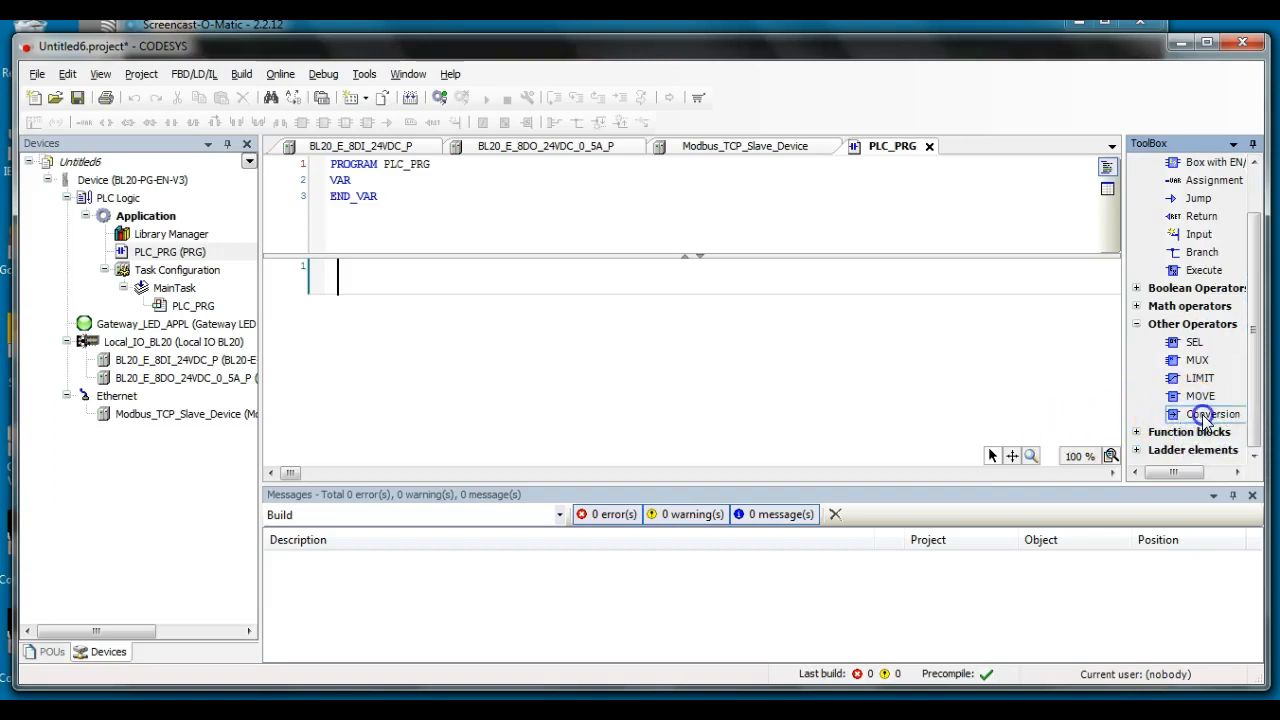
mouse_move(1197, 414)
mouse_down()
mouse_move(864, 278)
mouse_move(679, 237)
mouse_move(544, 231)
mouse_move(283, 286)
mouse_up()
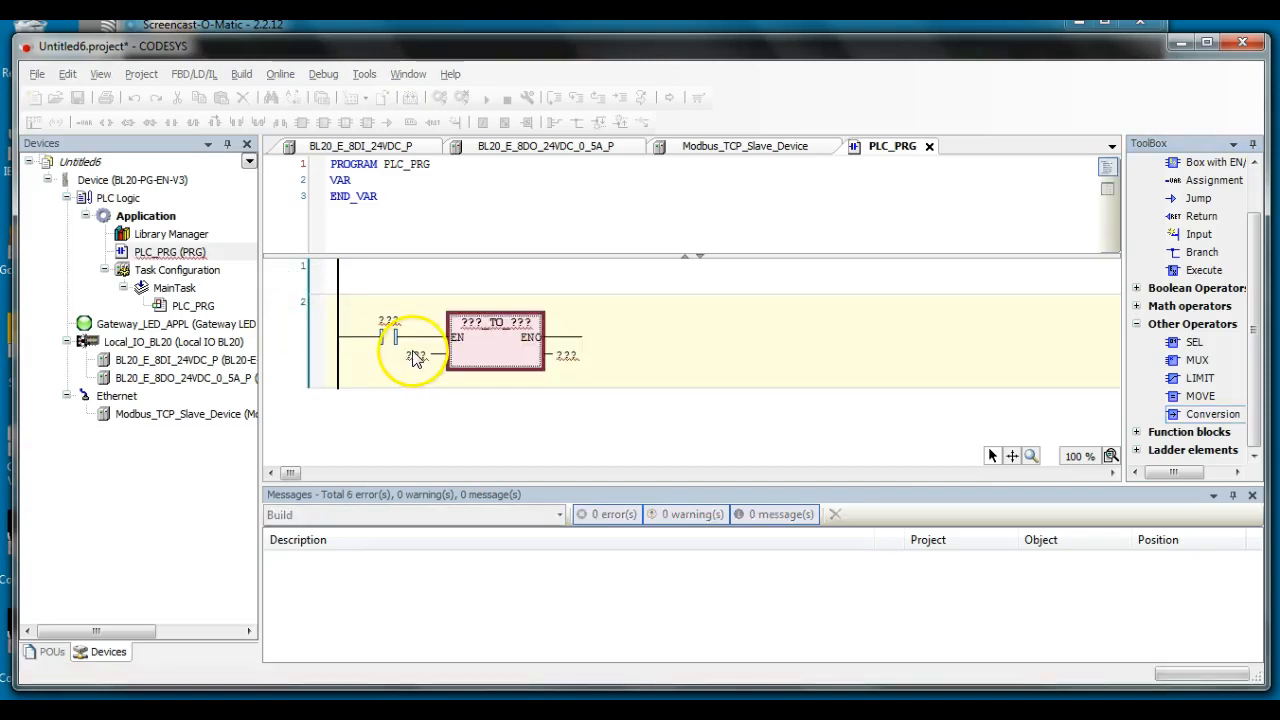
Step: Set the conversion block's type to BYTE_TO_WORD, chosen from the conversion operators
click(508, 326)
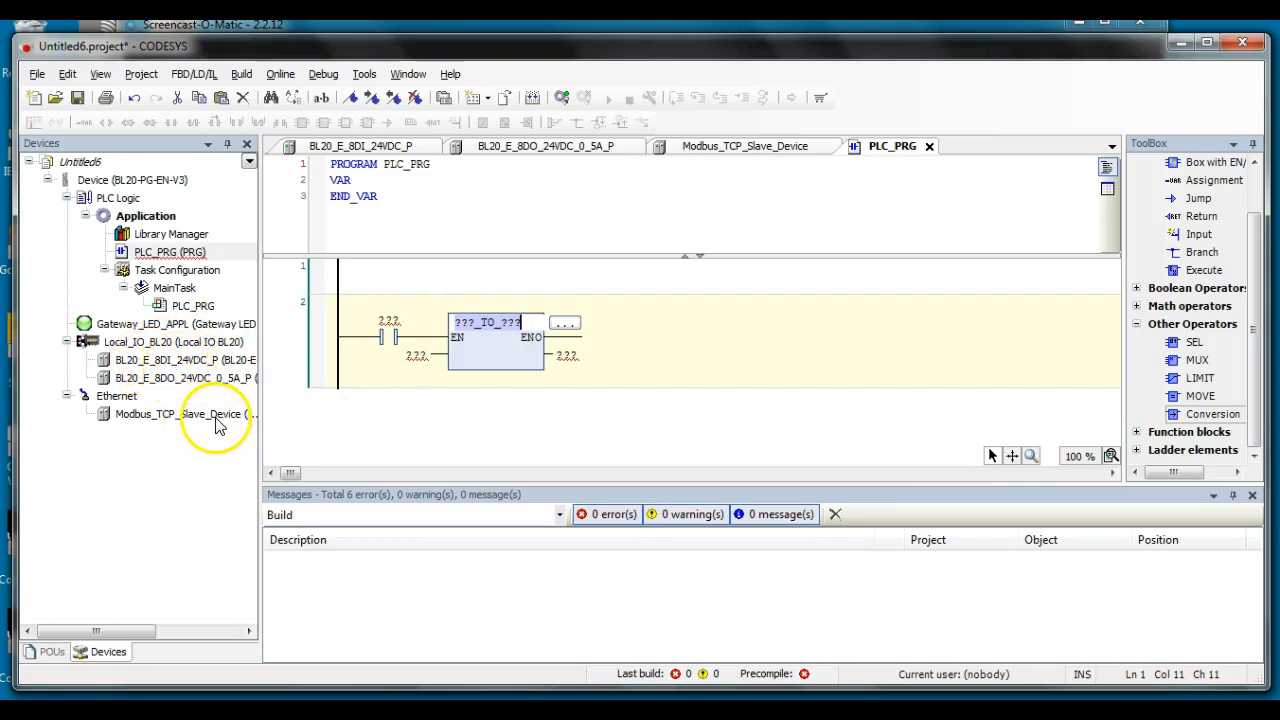
click(565, 323)
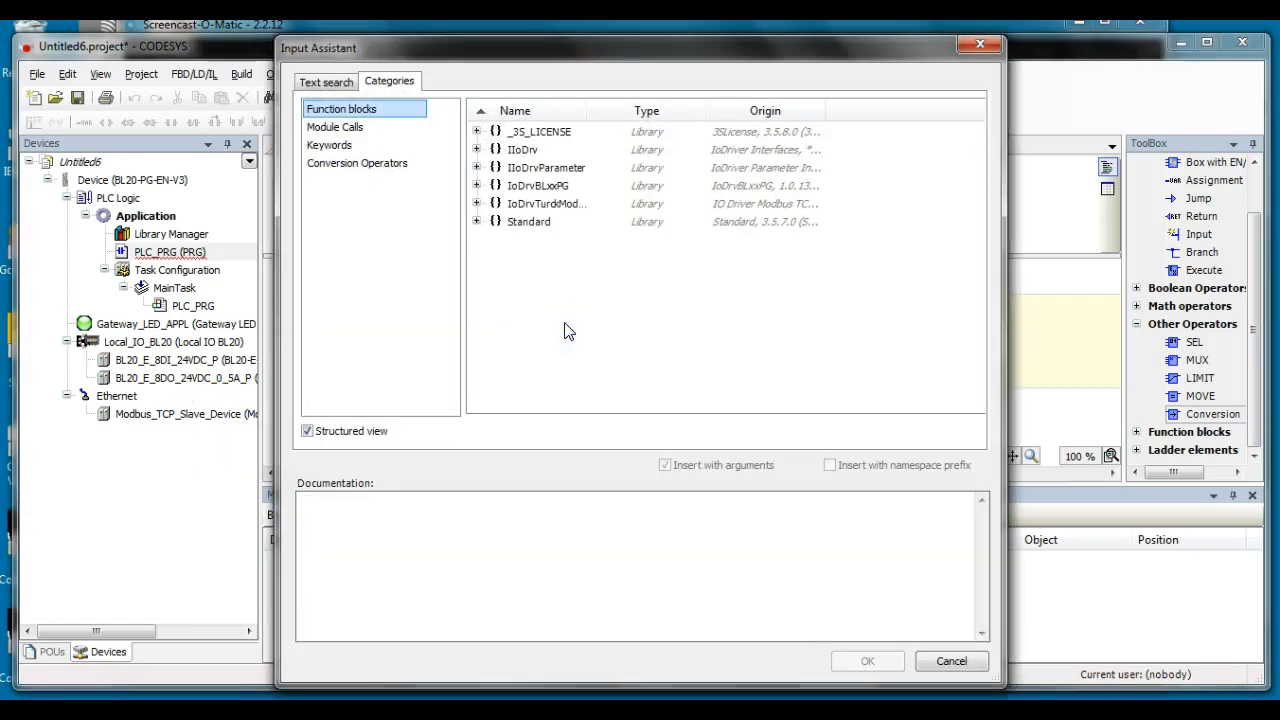
click(357, 164)
click(765, 262)
drag(586, 108, 698, 126)
click(973, 367)
click(975, 369)
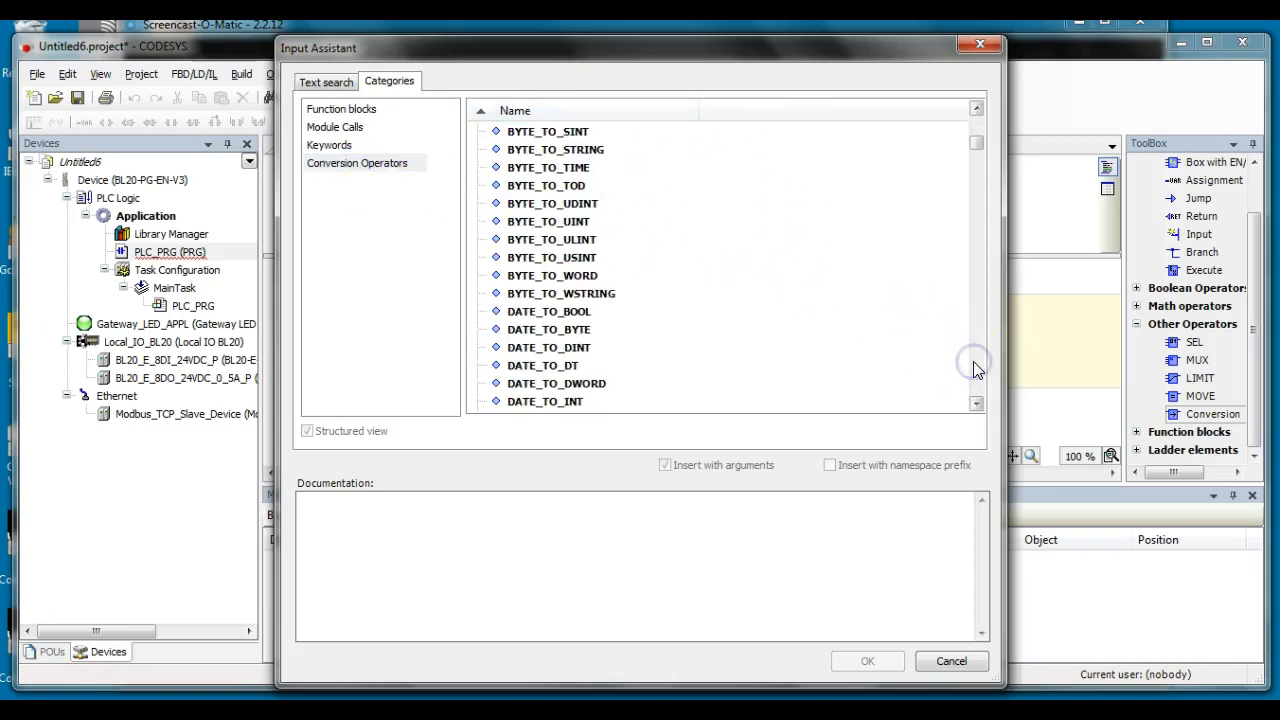
click(587, 277)
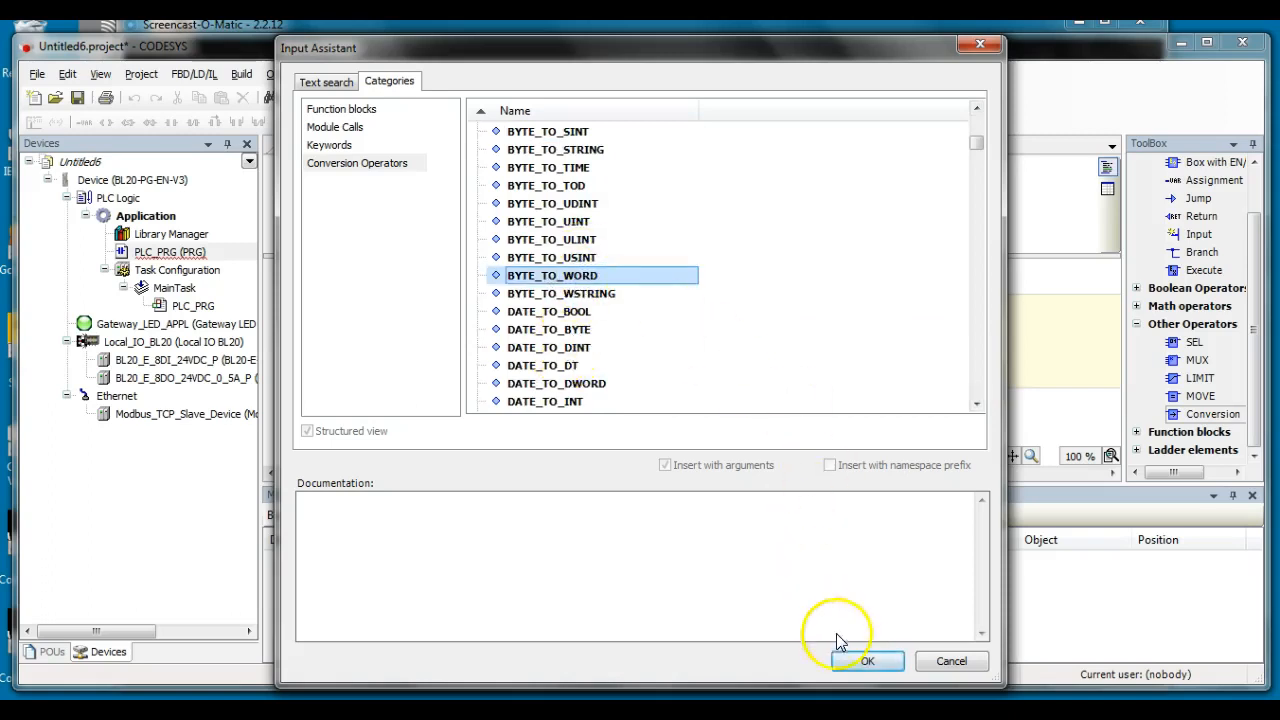
click(865, 662)
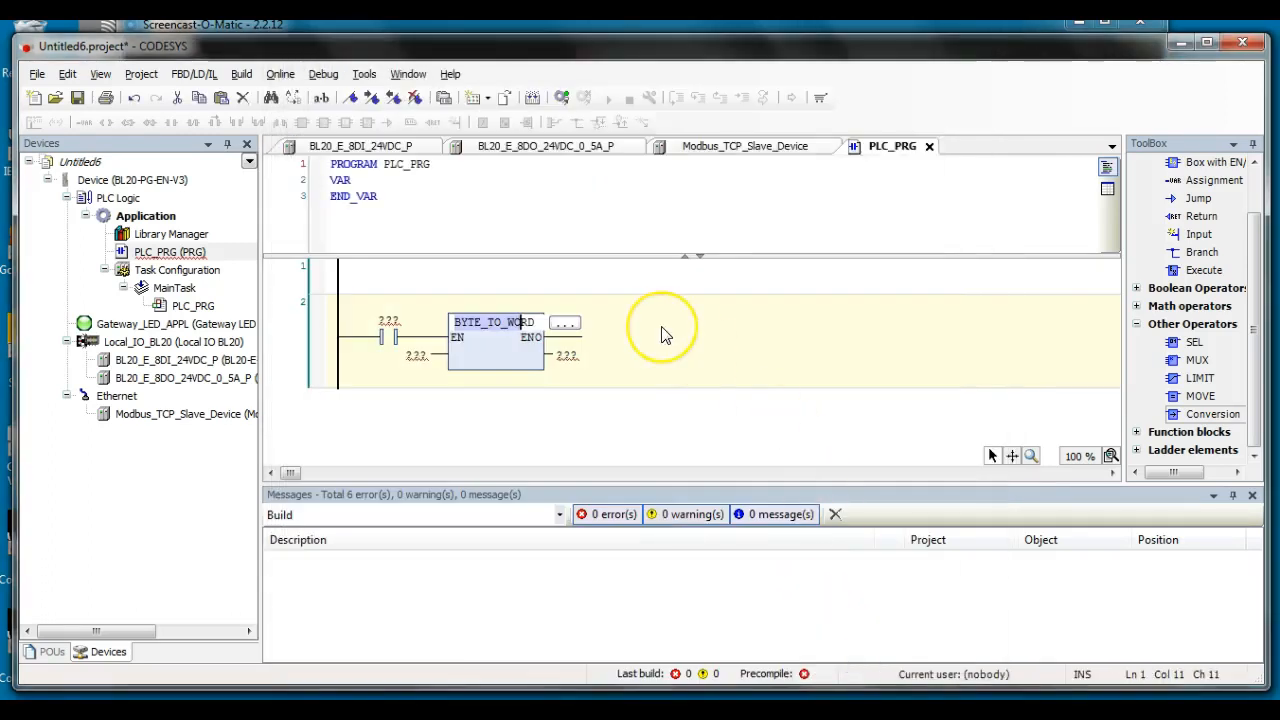
key(Return)
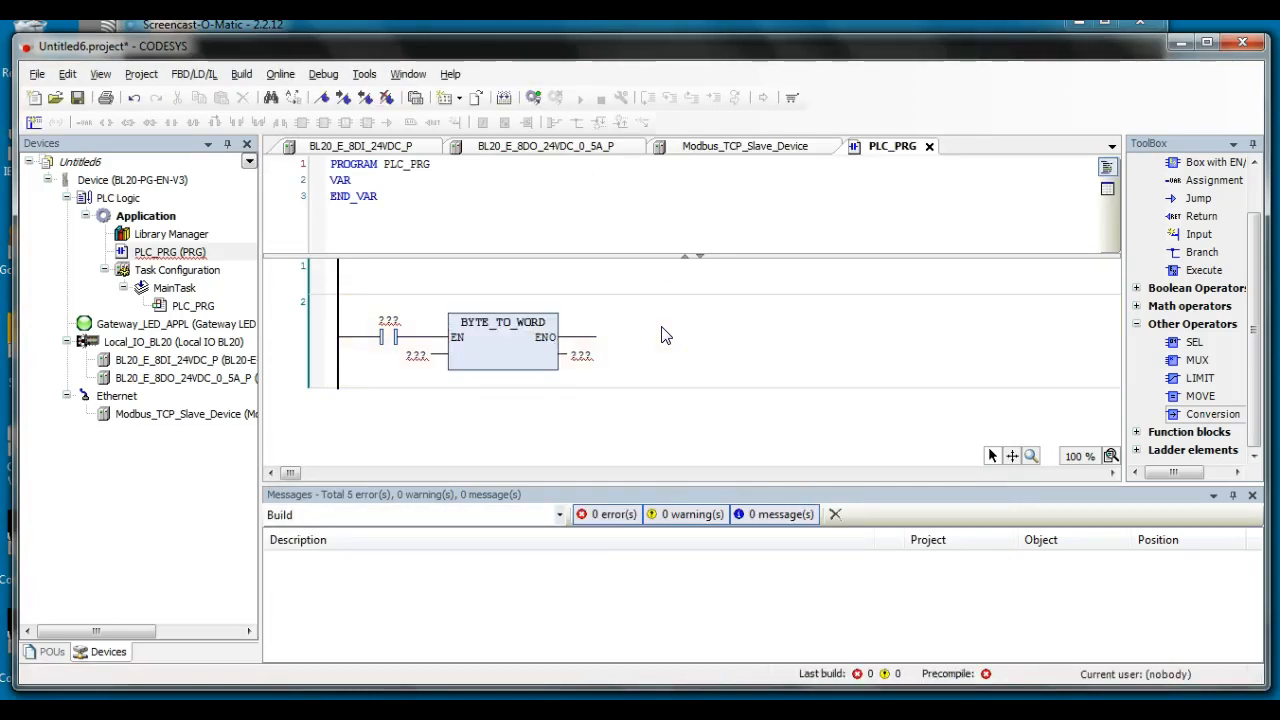
Step: Set the enable condition of the BYTE_TO_WORD block to the constant 1
click(393, 328)
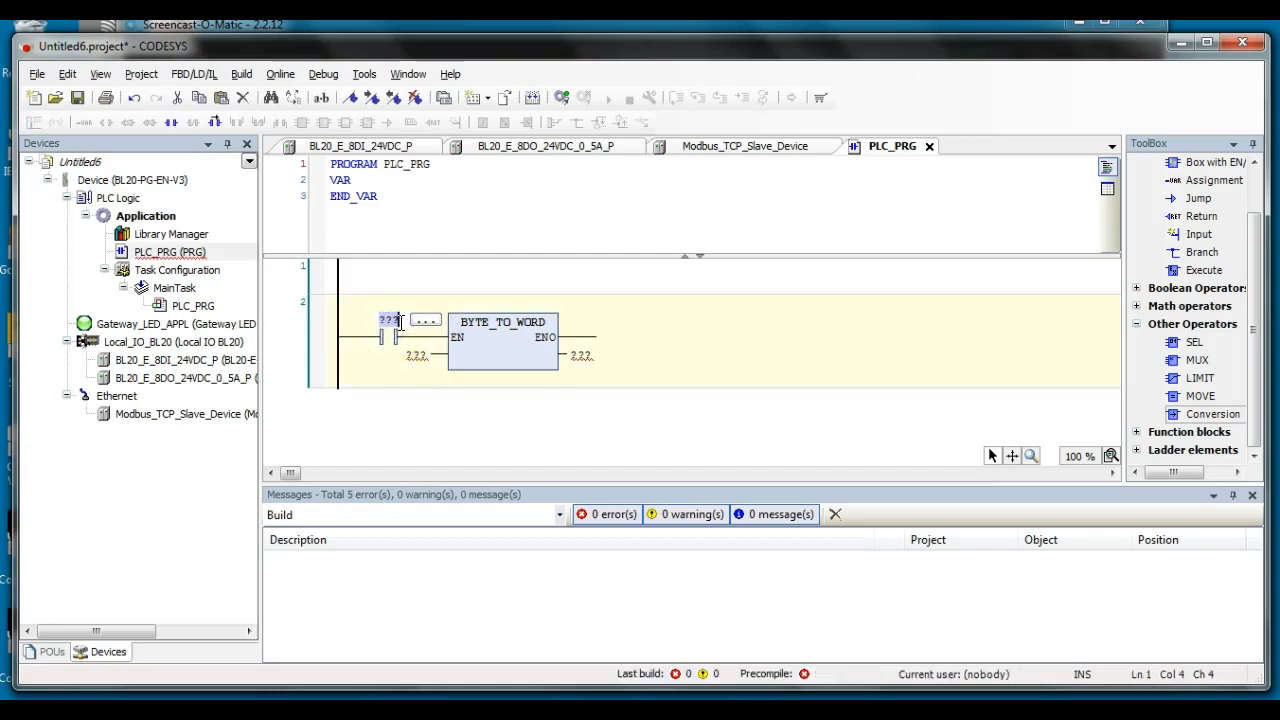
text(1)
key(Return)
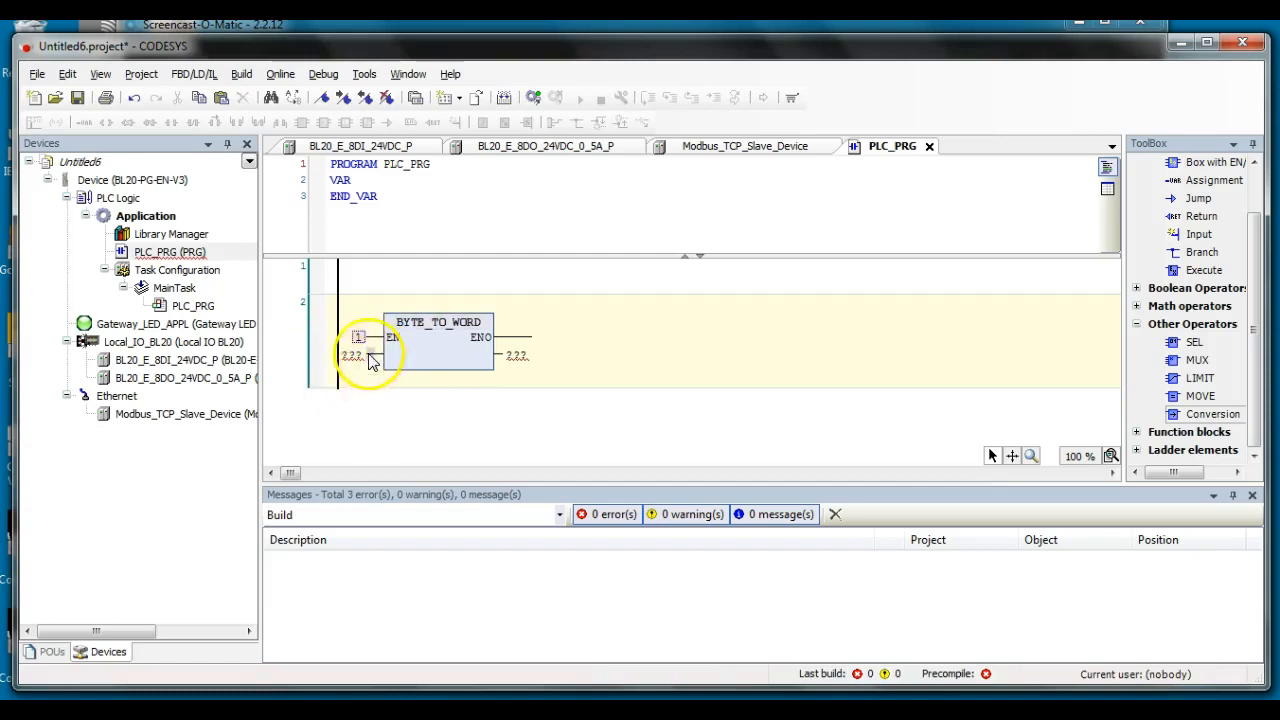
Step: Check the BL20_E_8DI_24VDC_P channel addresses and begin a direct address with % at the data input of the BYTE_TO_WORD block
double_click(214, 360)
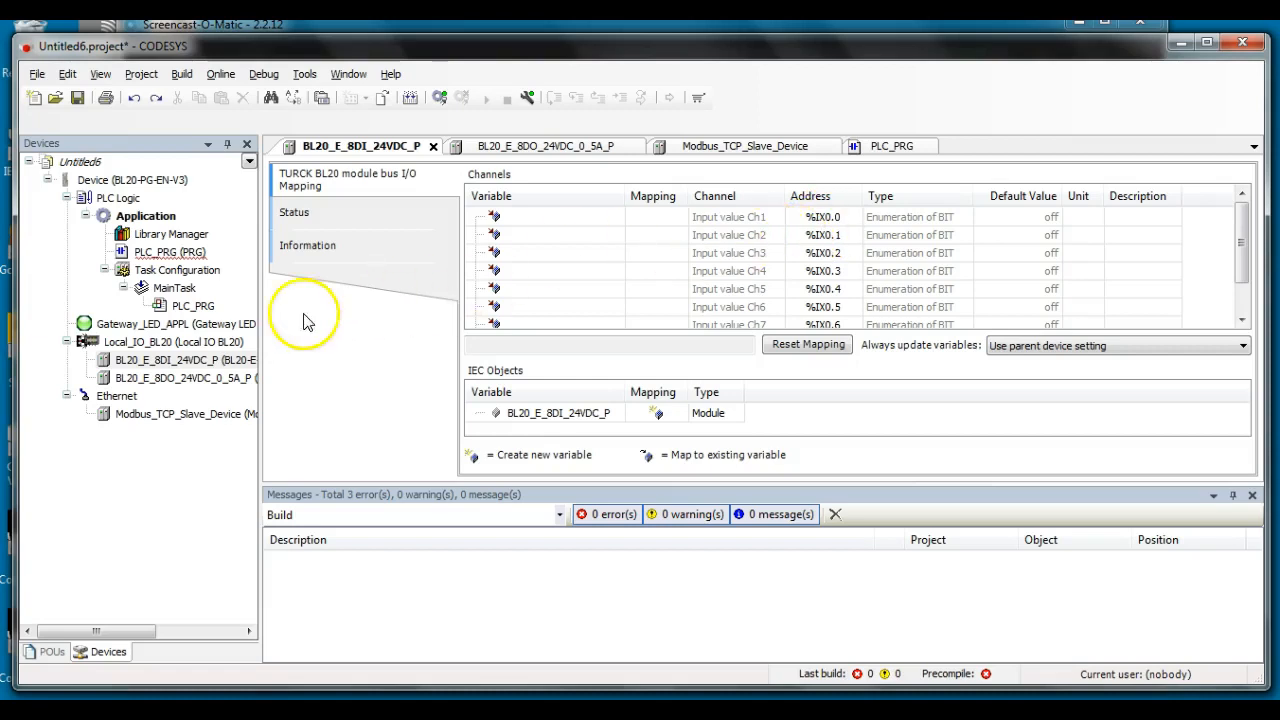
click(192, 307)
double_click(192, 307)
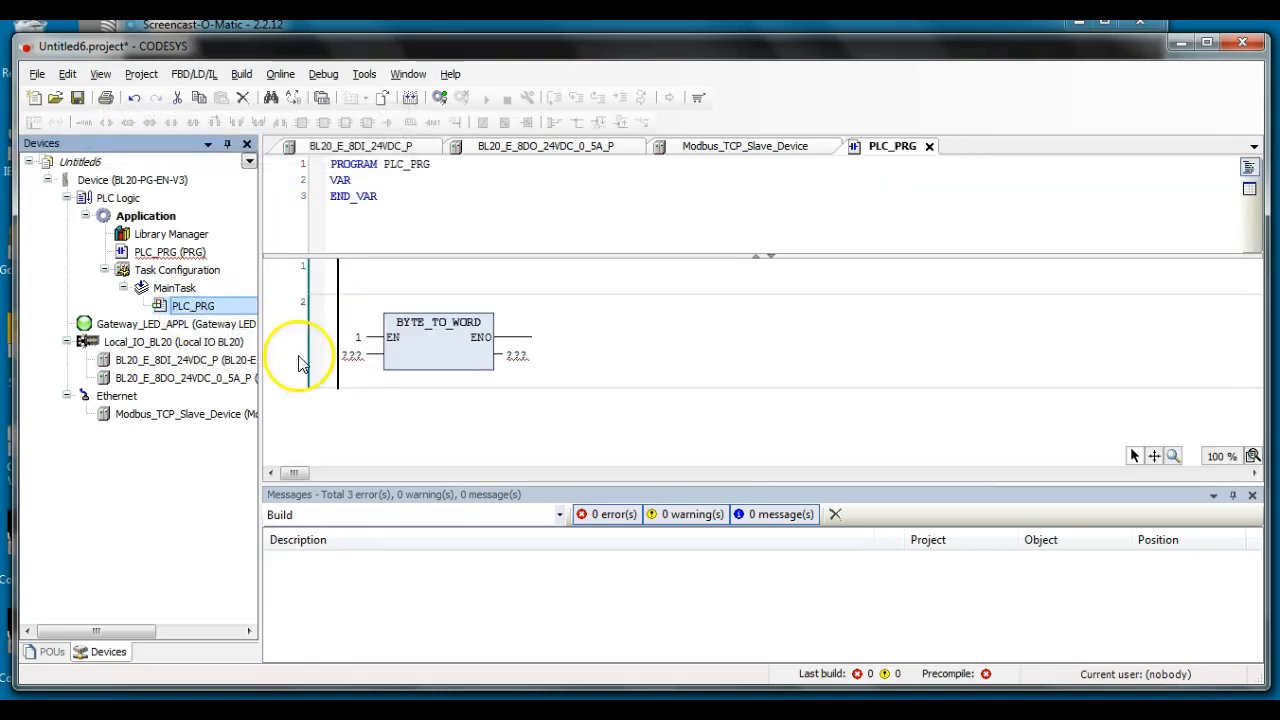
click(355, 358)
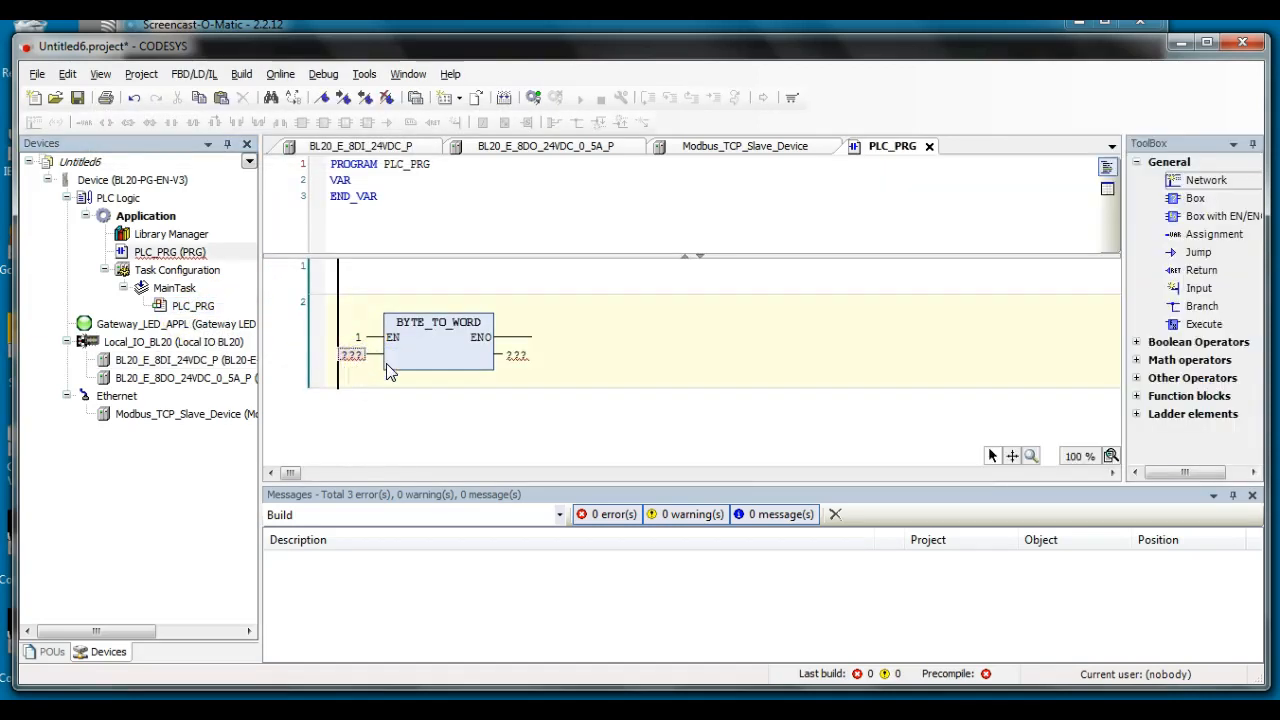
text(%)
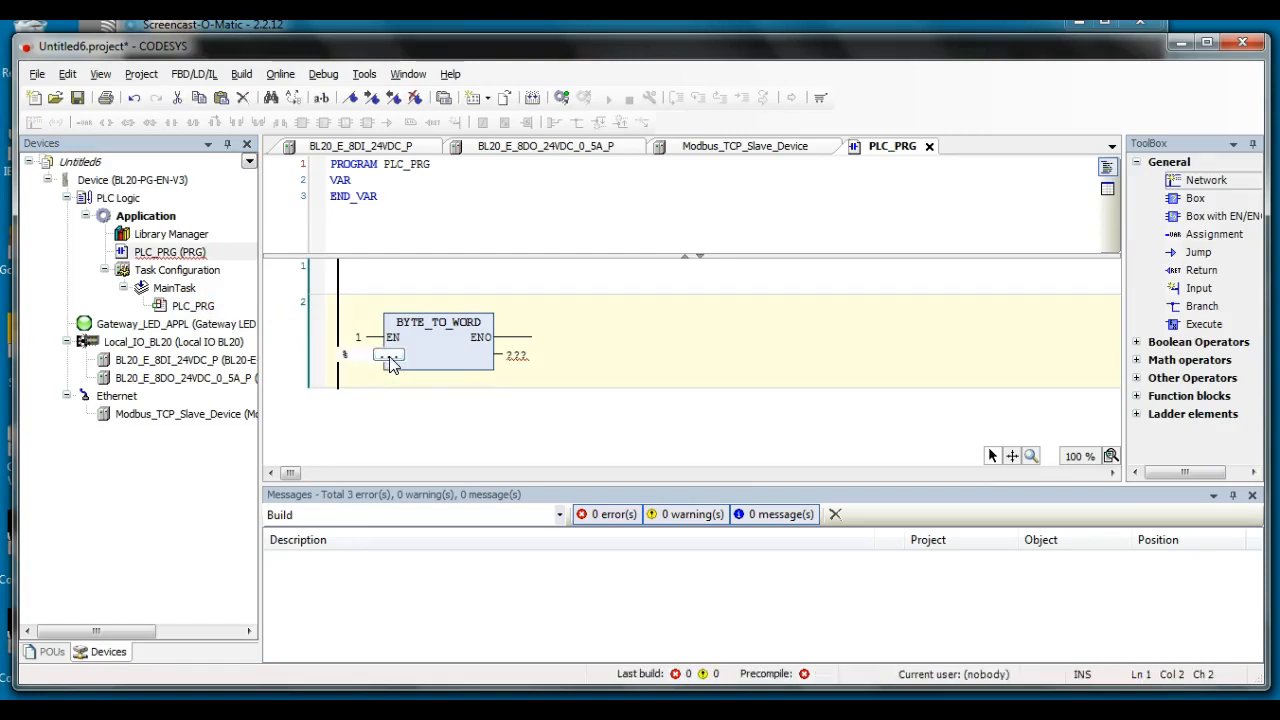
click(390, 358)
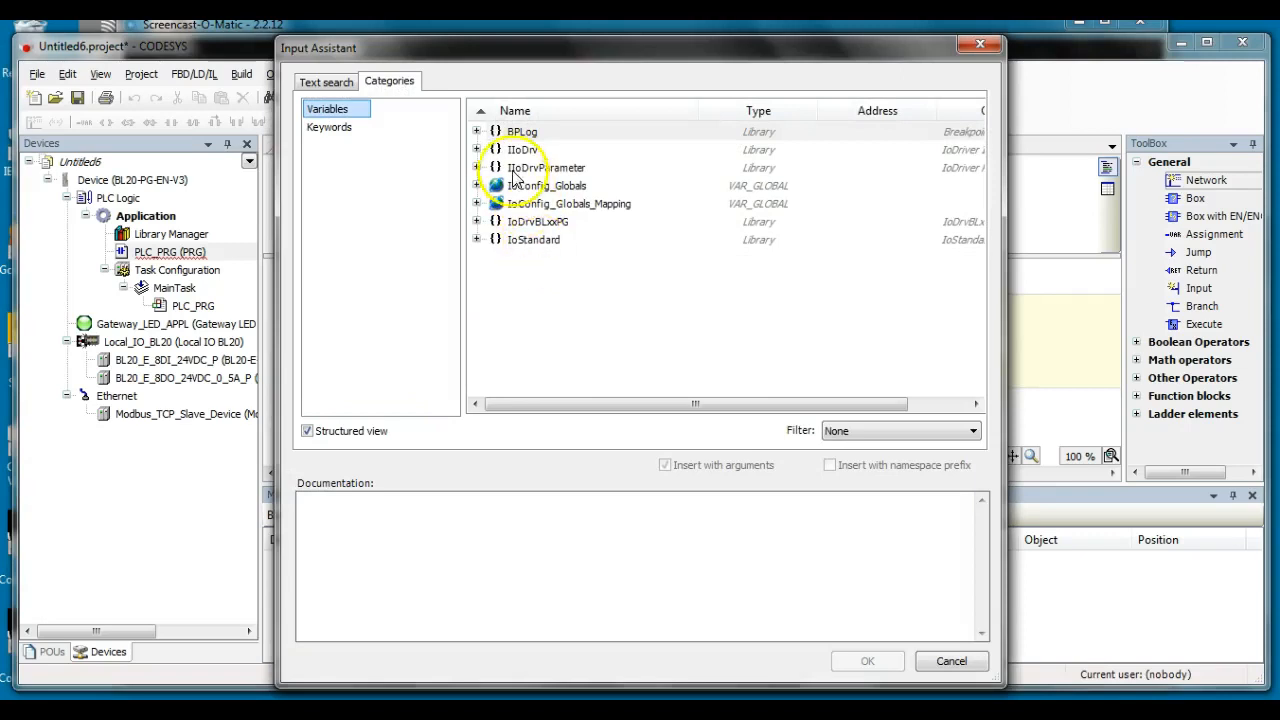
click(477, 150)
click(477, 150)
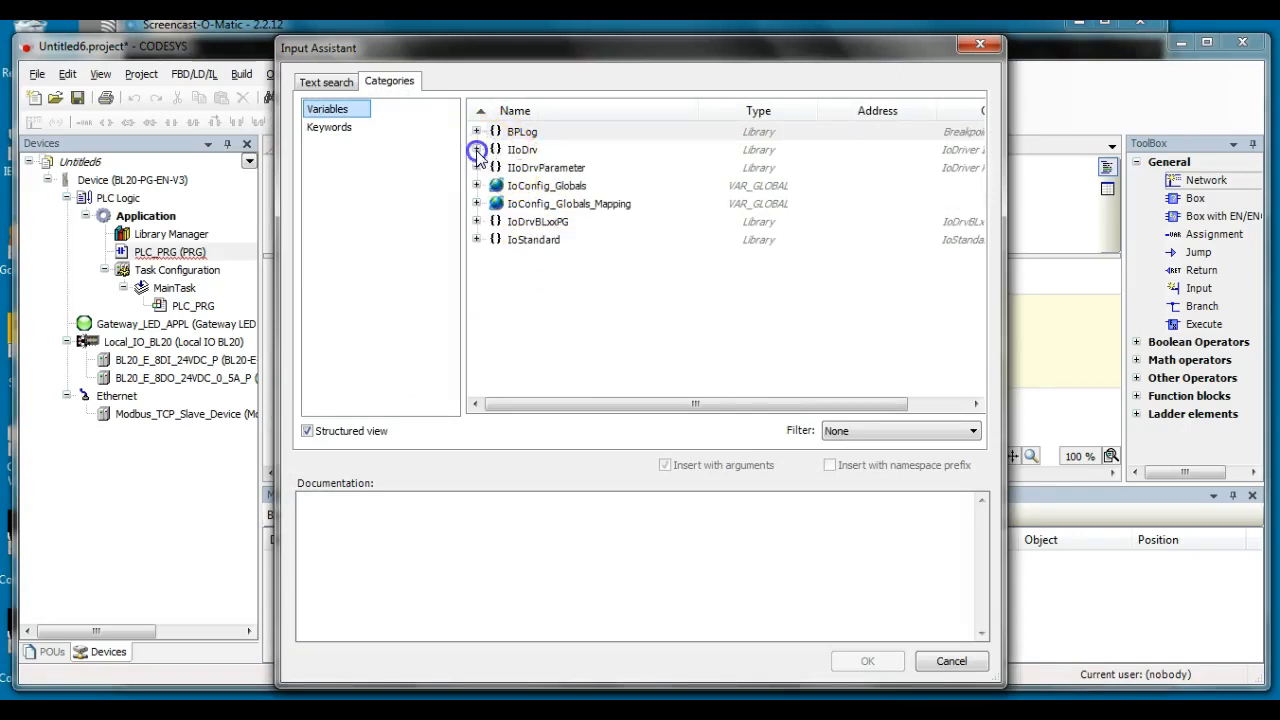
click(477, 168)
click(477, 168)
click(477, 186)
click(477, 186)
click(976, 663)
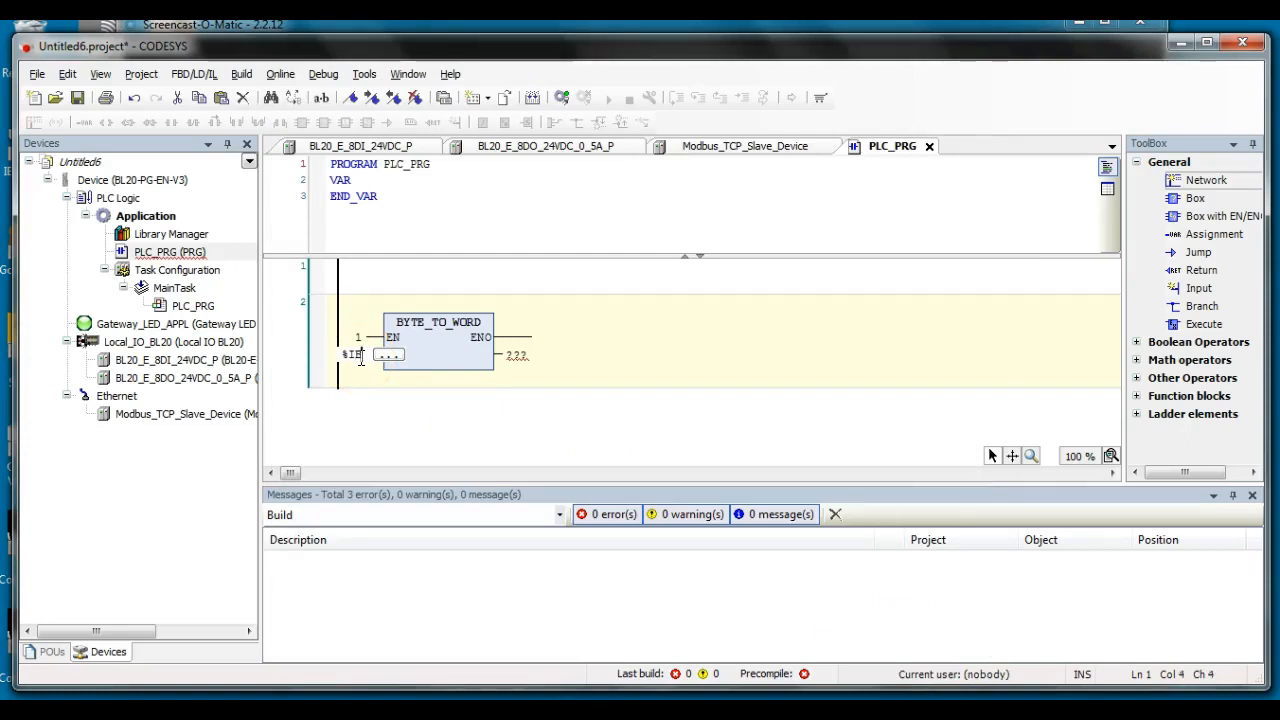
Step: Complete the direct address %IB0 as the data input of the BYTE_TO_WORD block
text(0)
key(Return)
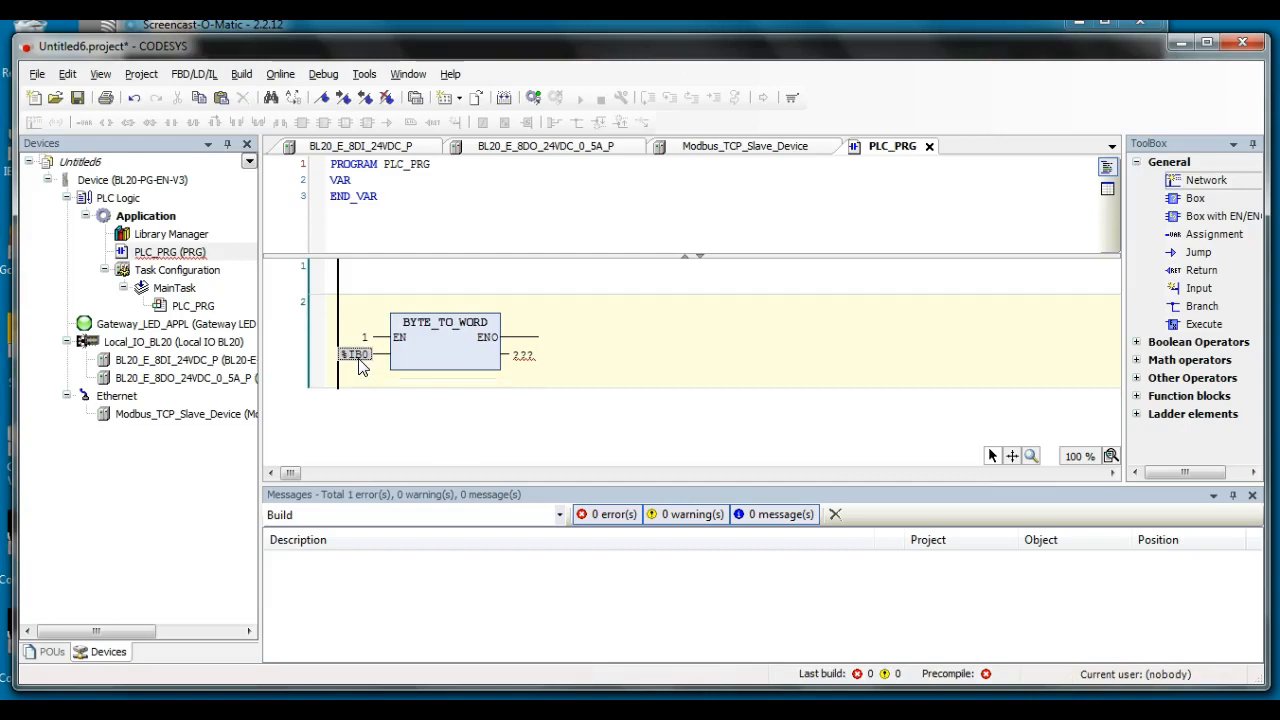
Step: Assign the MB_Outputs variable from IoConfig_Globals_Mapping to the output of the BYTE_TO_WORD block
click(524, 356)
click(566, 362)
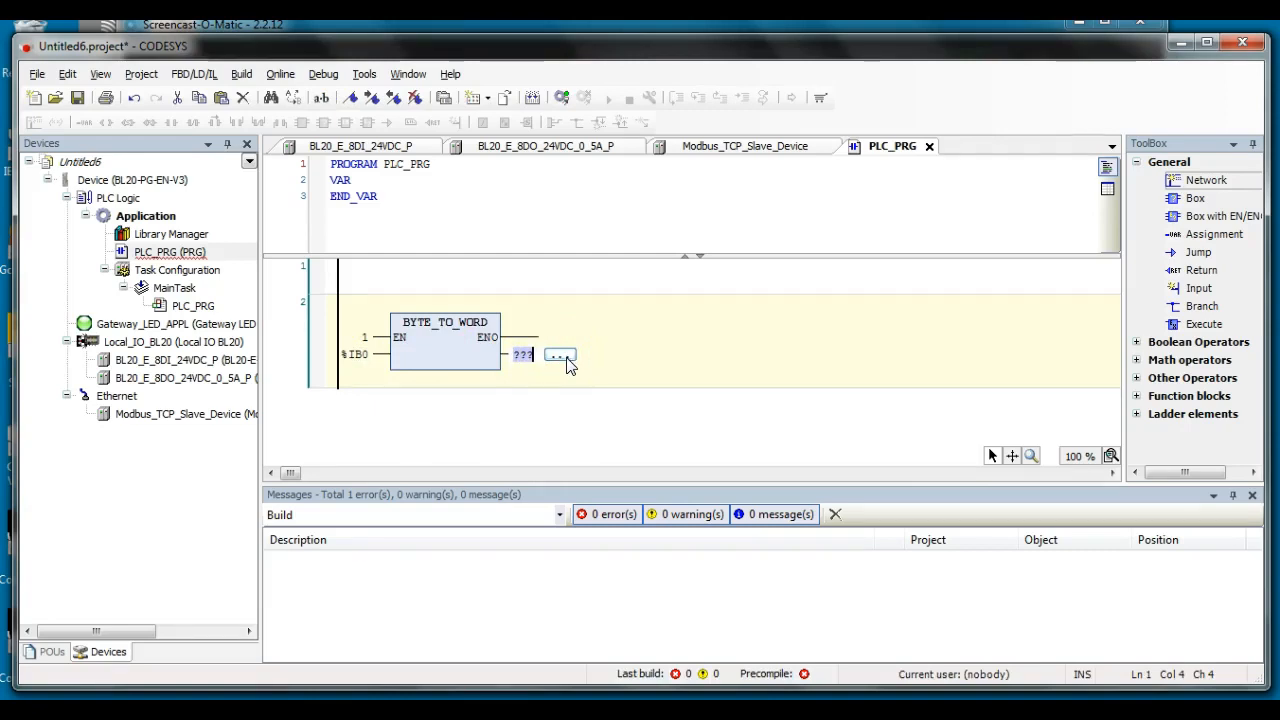
click(566, 362)
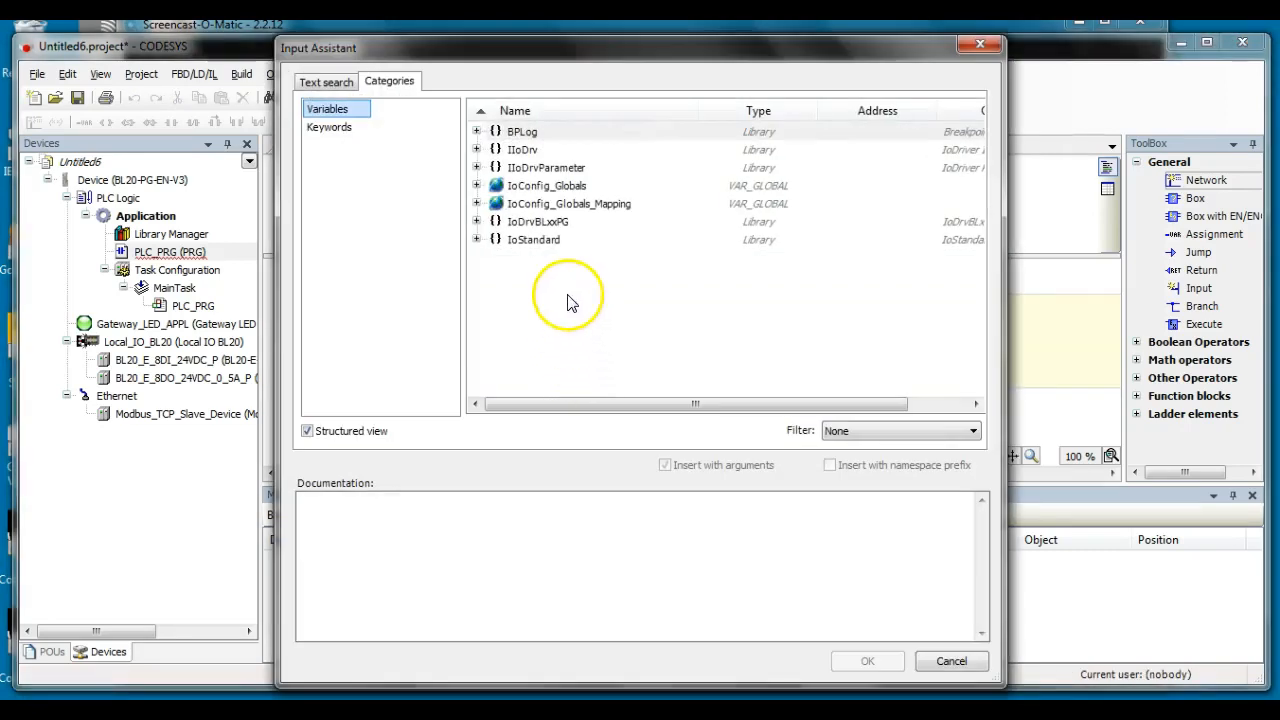
click(476, 203)
click(558, 242)
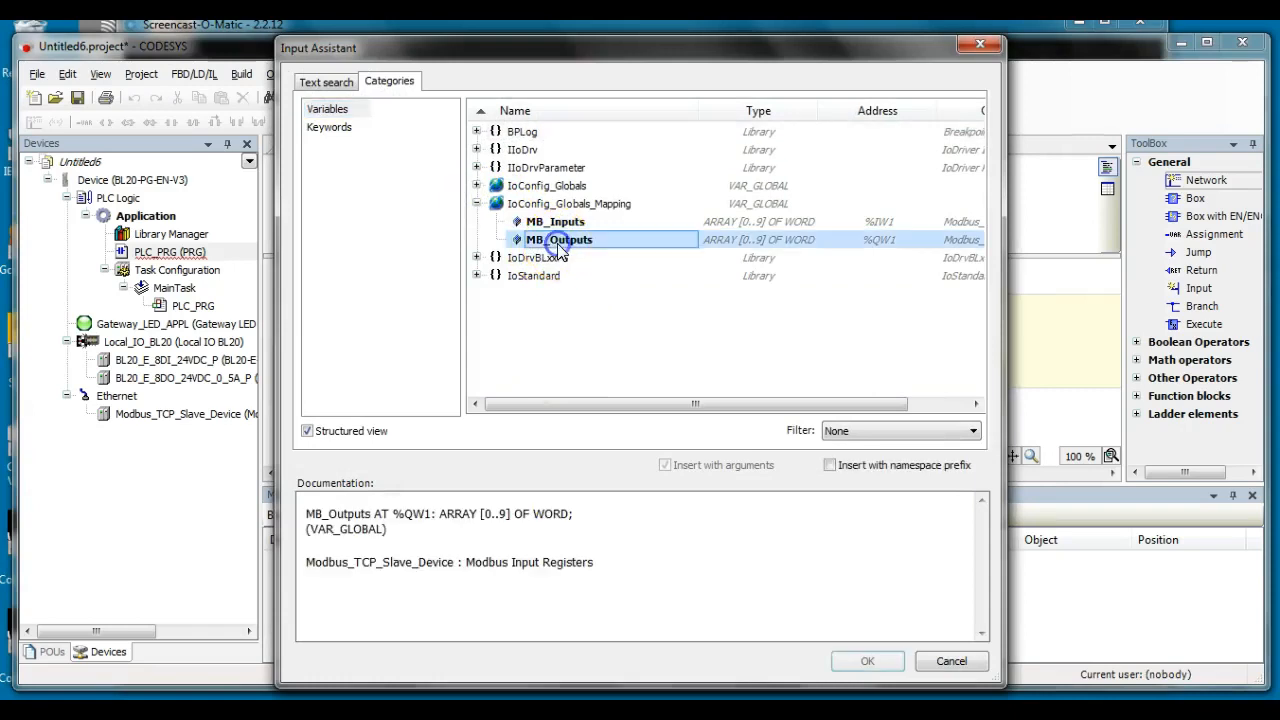
click(868, 663)
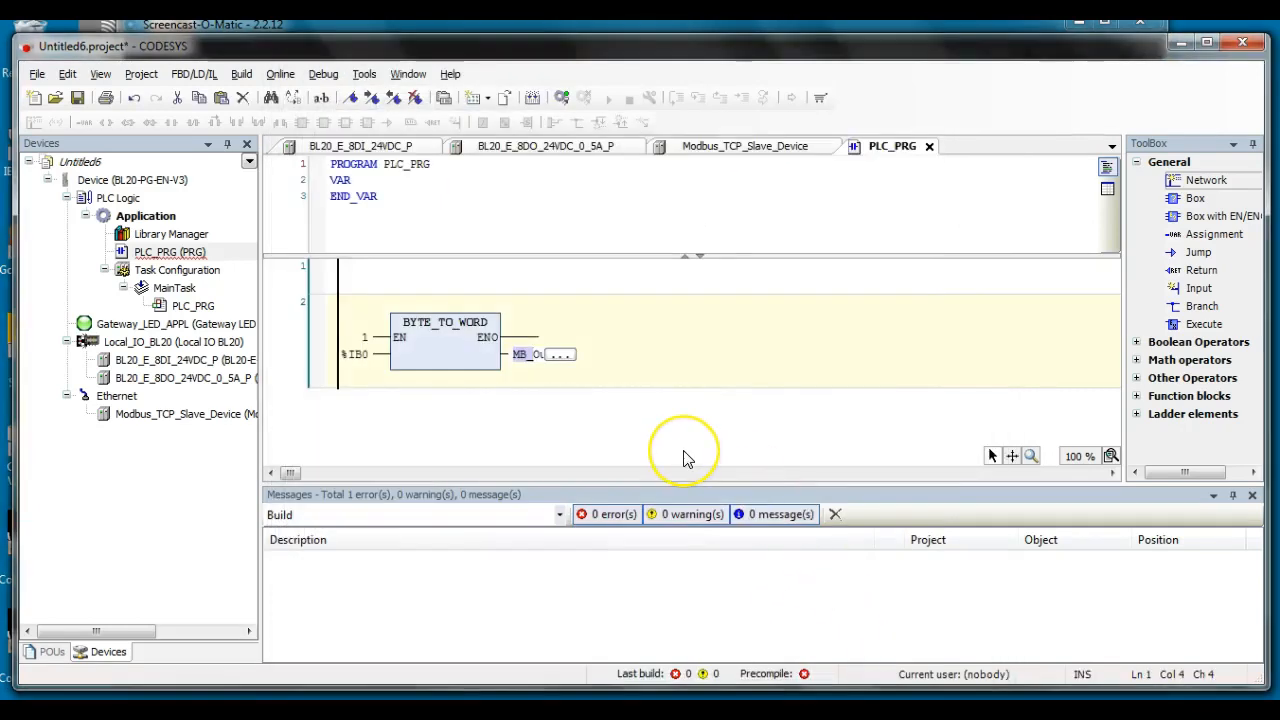
click(686, 457)
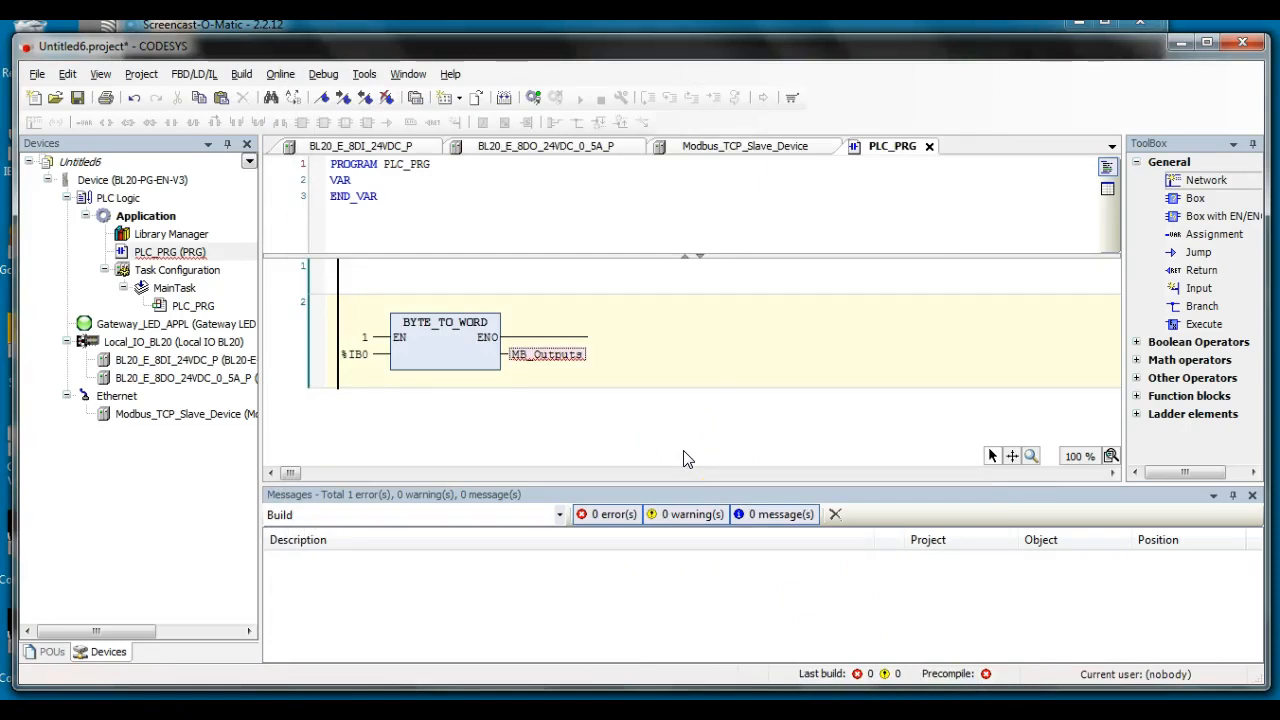
Step: Build the application and examine the reported error at the output of the conversion block
click(697, 446)
key(F11)
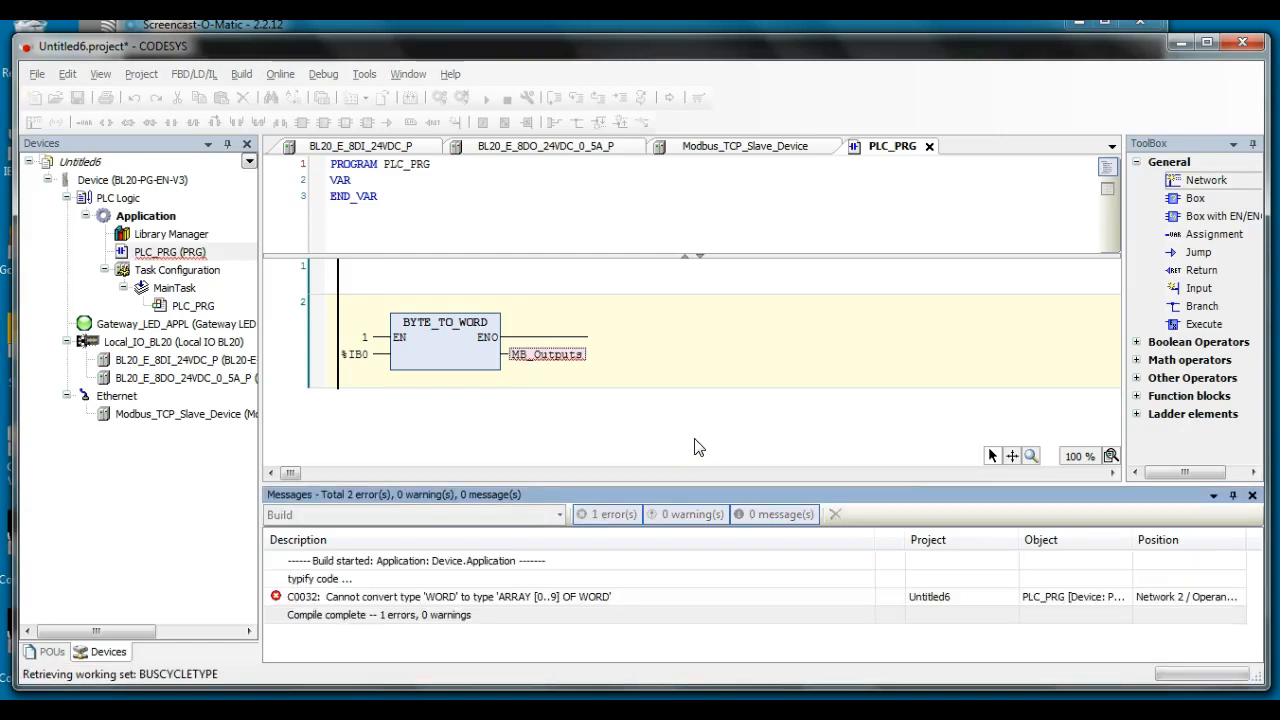
click(400, 600)
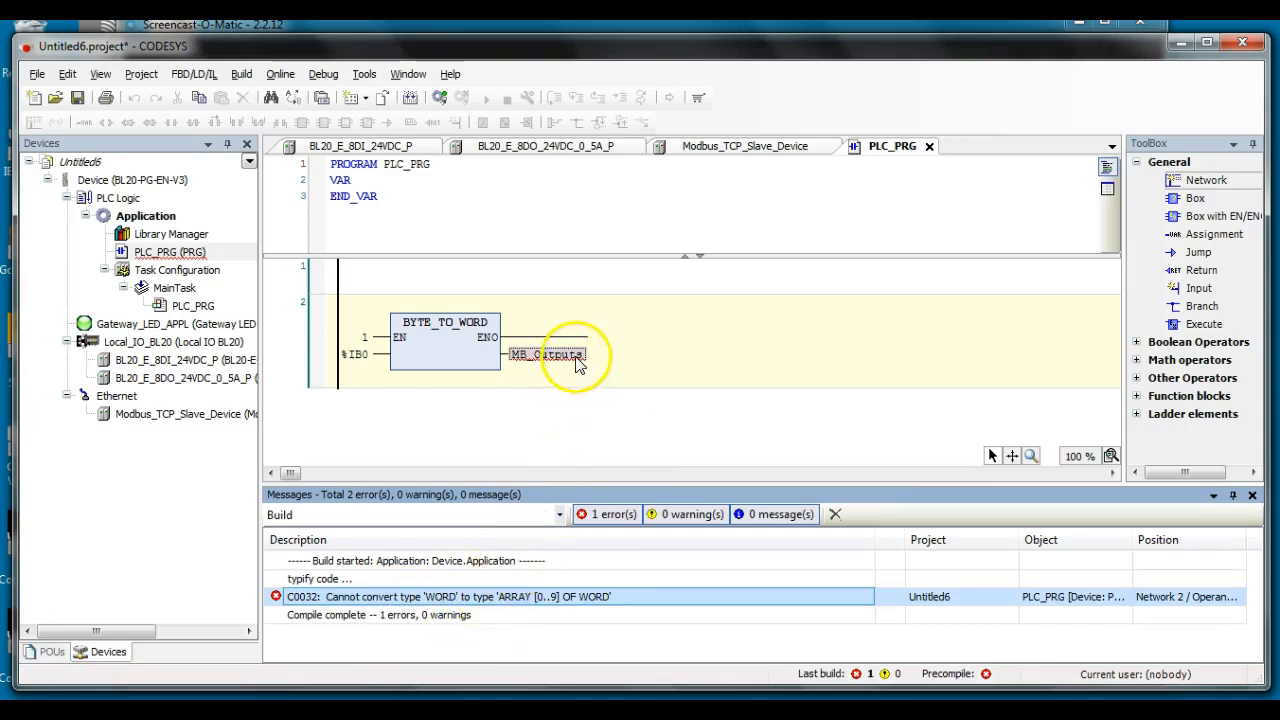
mouse_move(577, 364)
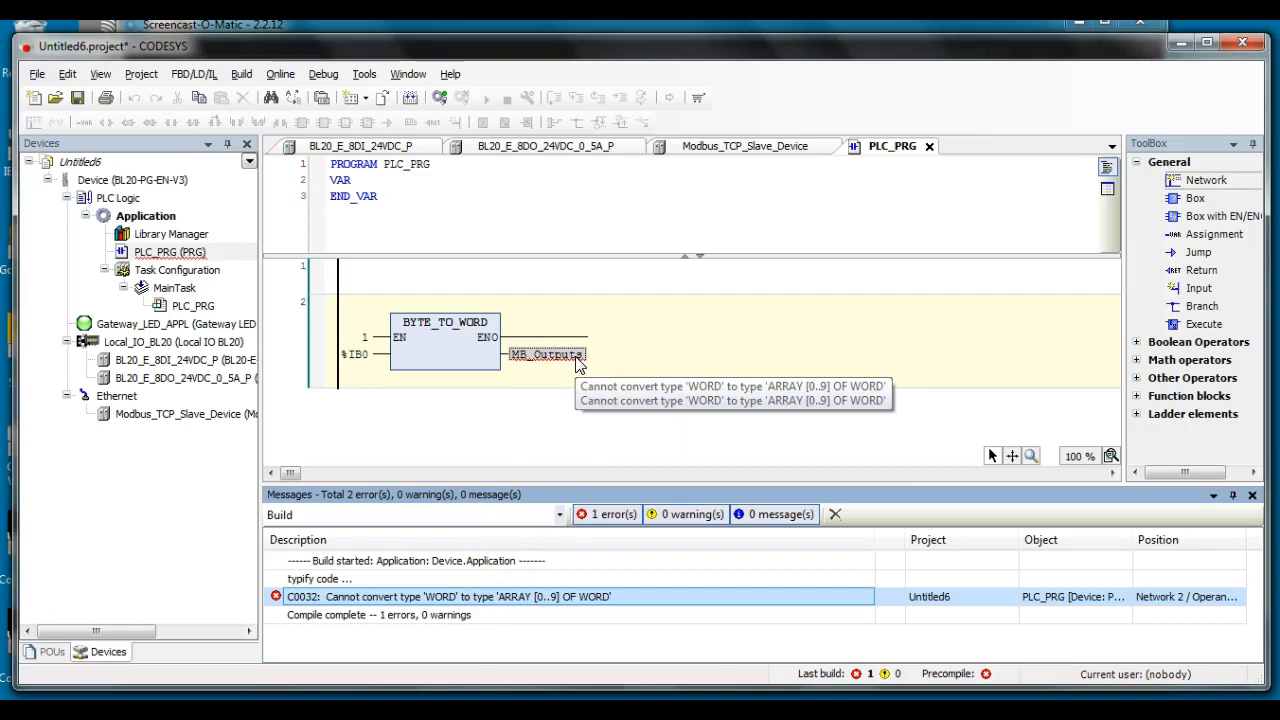
Step: Change the output of the BYTE_TO_WORD block to the array element MB_Outputs[0]
click(577, 364)
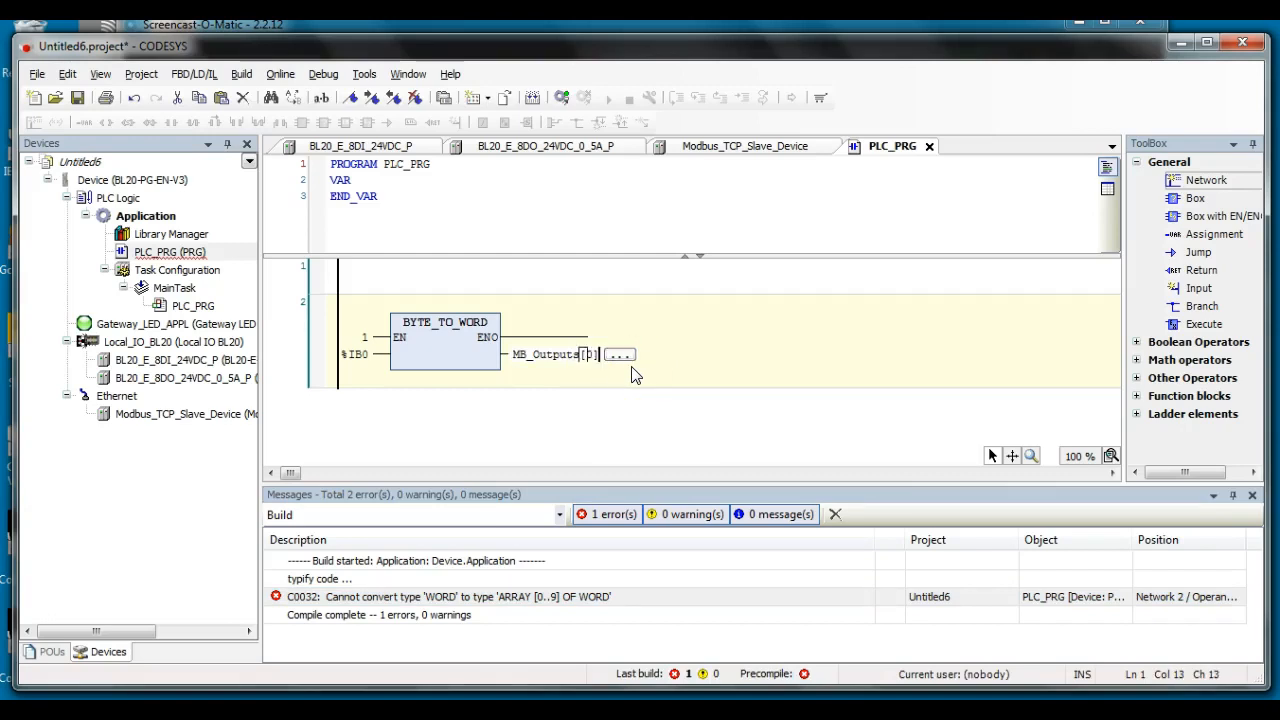
key(Return)
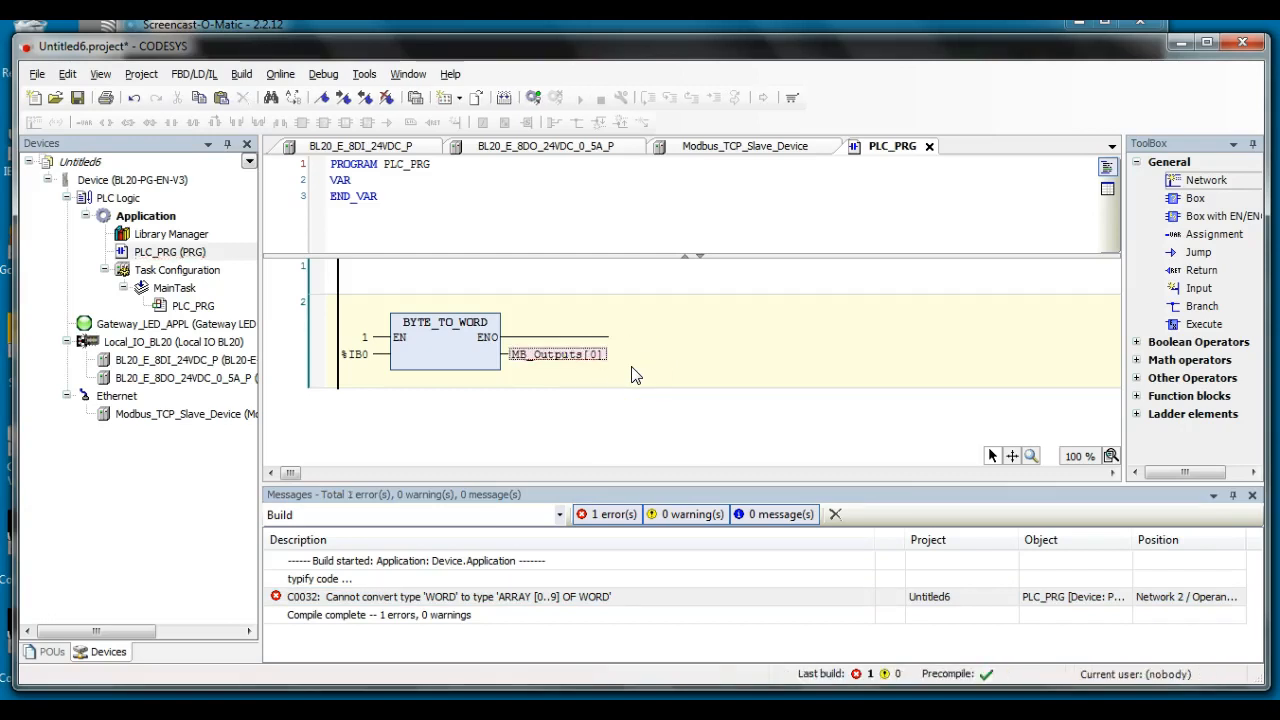
click(620, 440)
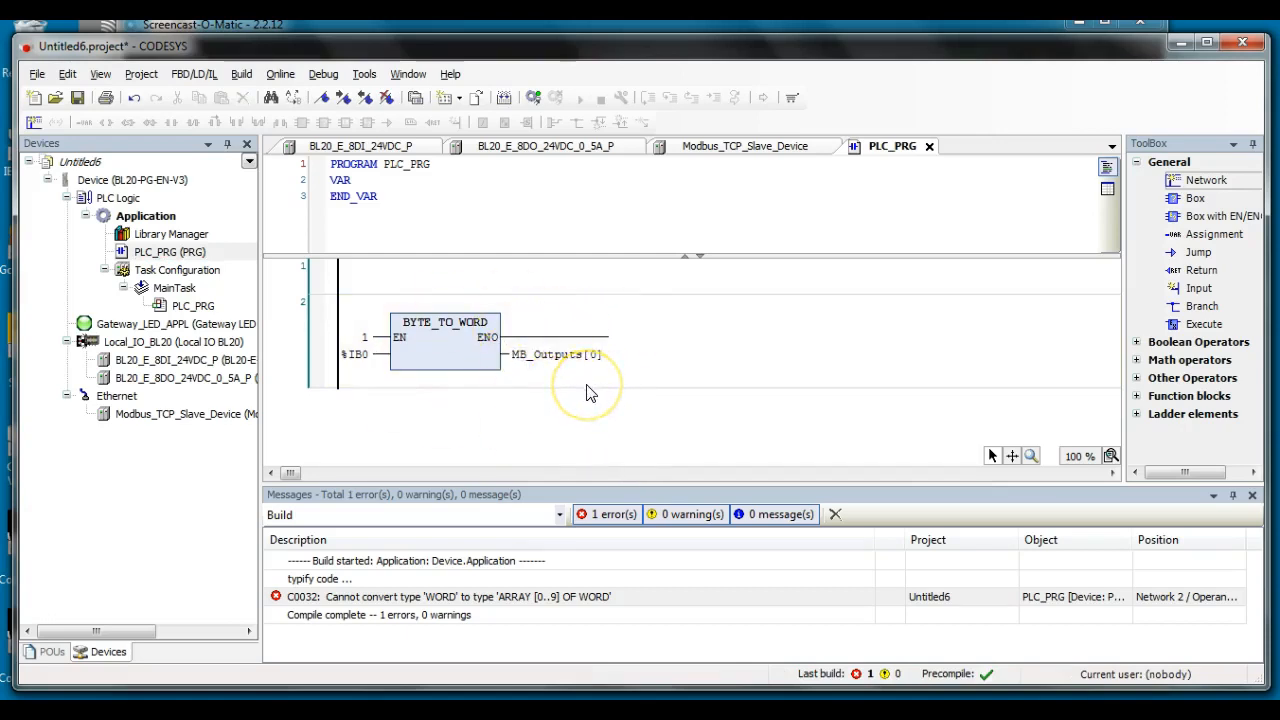
Step: Log in to the PLC despite the device version warning, downloading the latest code over the existing application, and start it
click(531, 102)
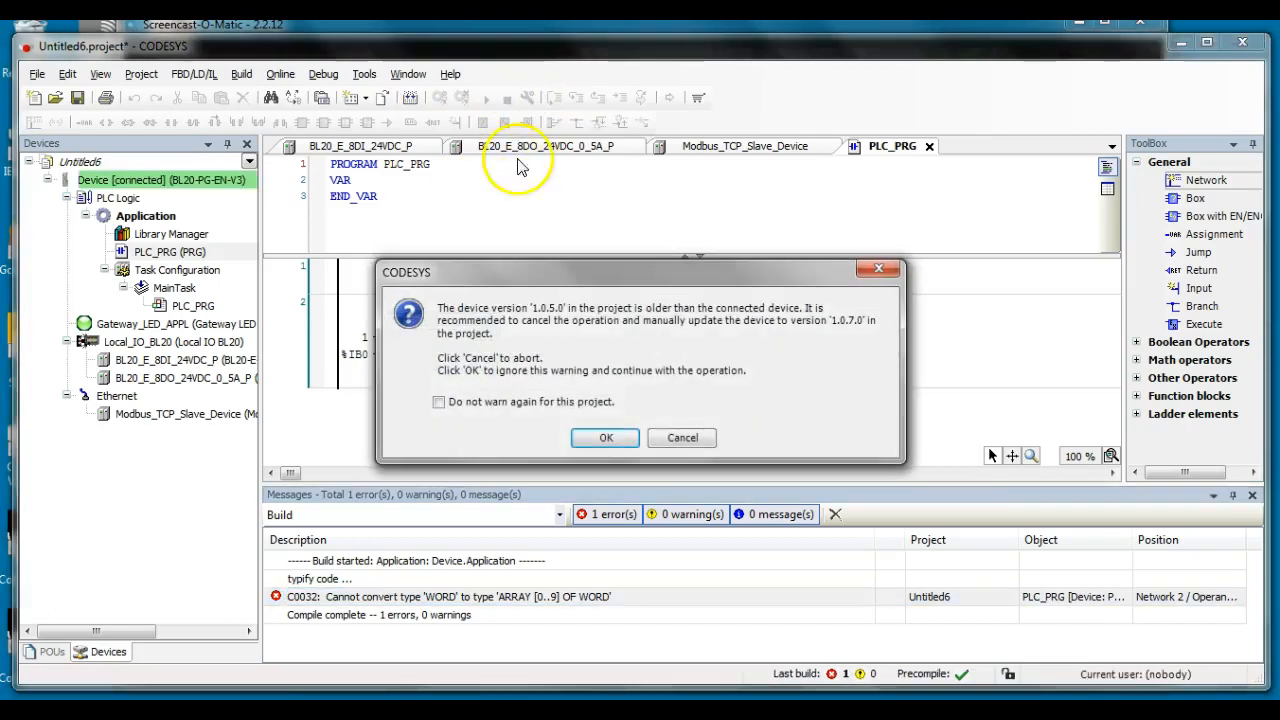
click(606, 439)
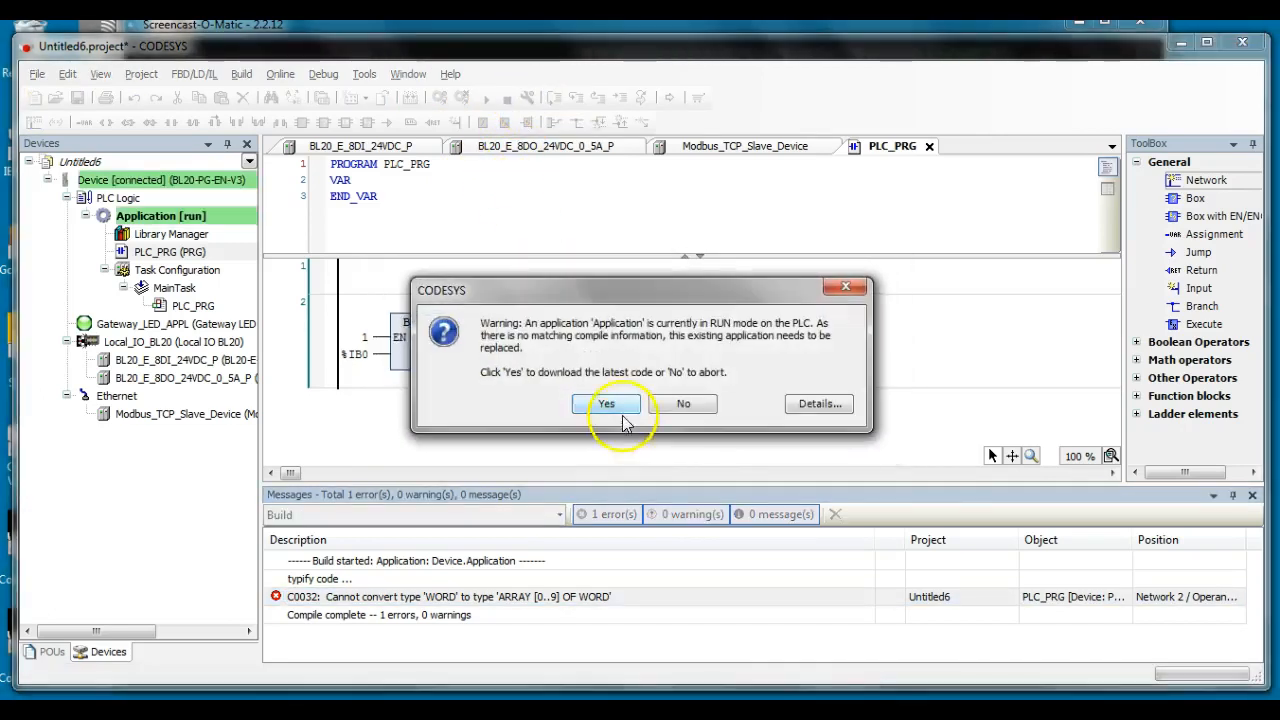
click(611, 400)
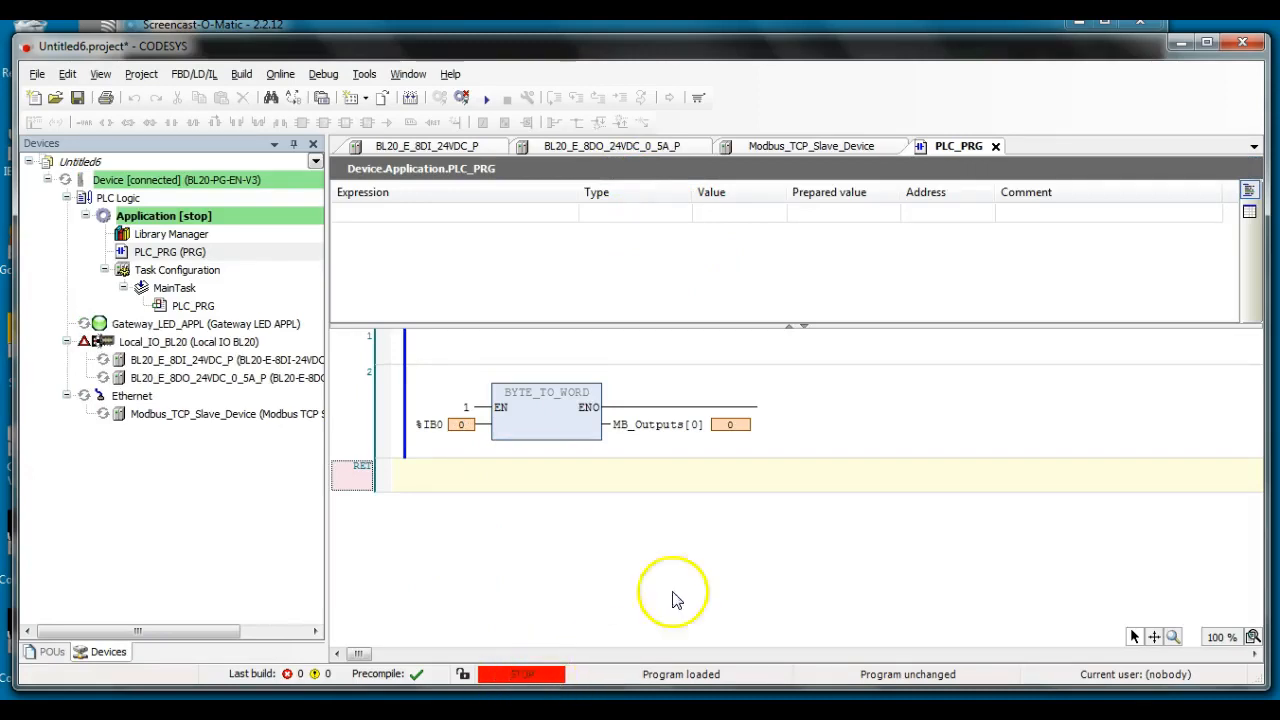
click(487, 100)
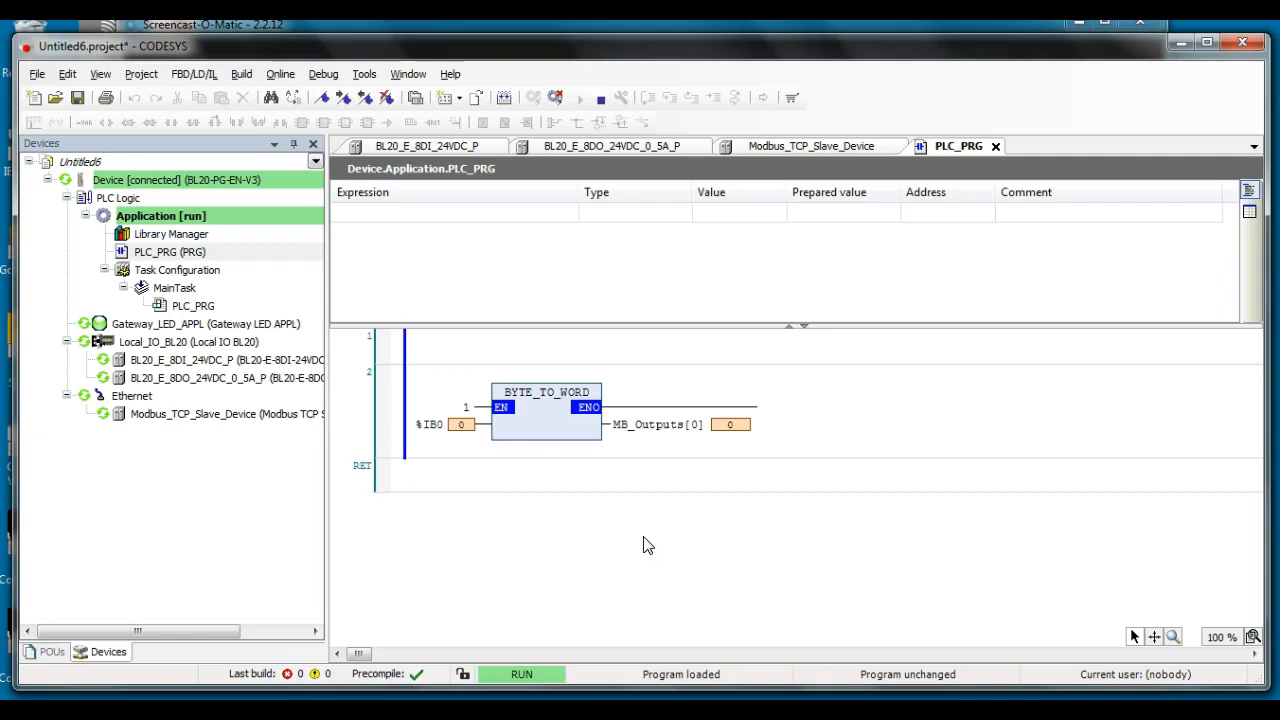
mouse_move(695, 430)
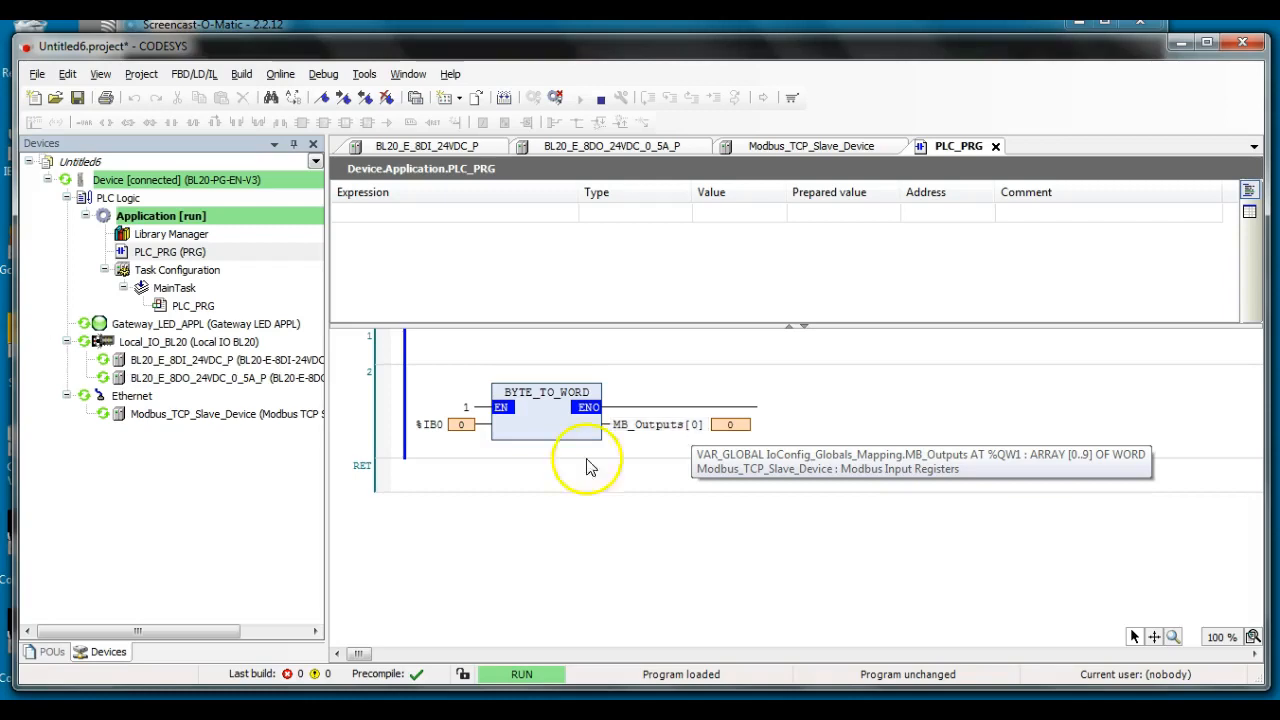
Step: Switch to Crimson 3.0 and review the BL20_17 device settings under the Modbus TCP/IP Master protocol in Communications, widening the navigation area
mouse_move(431, 712)
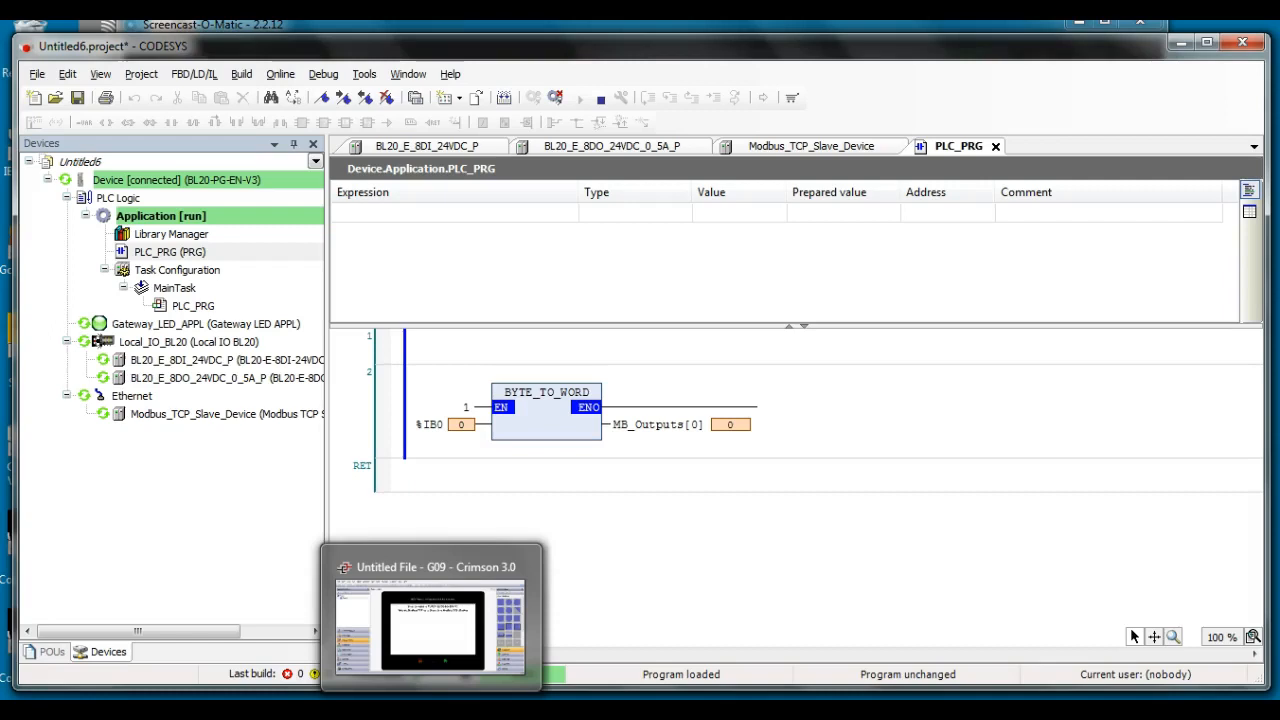
click(431, 712)
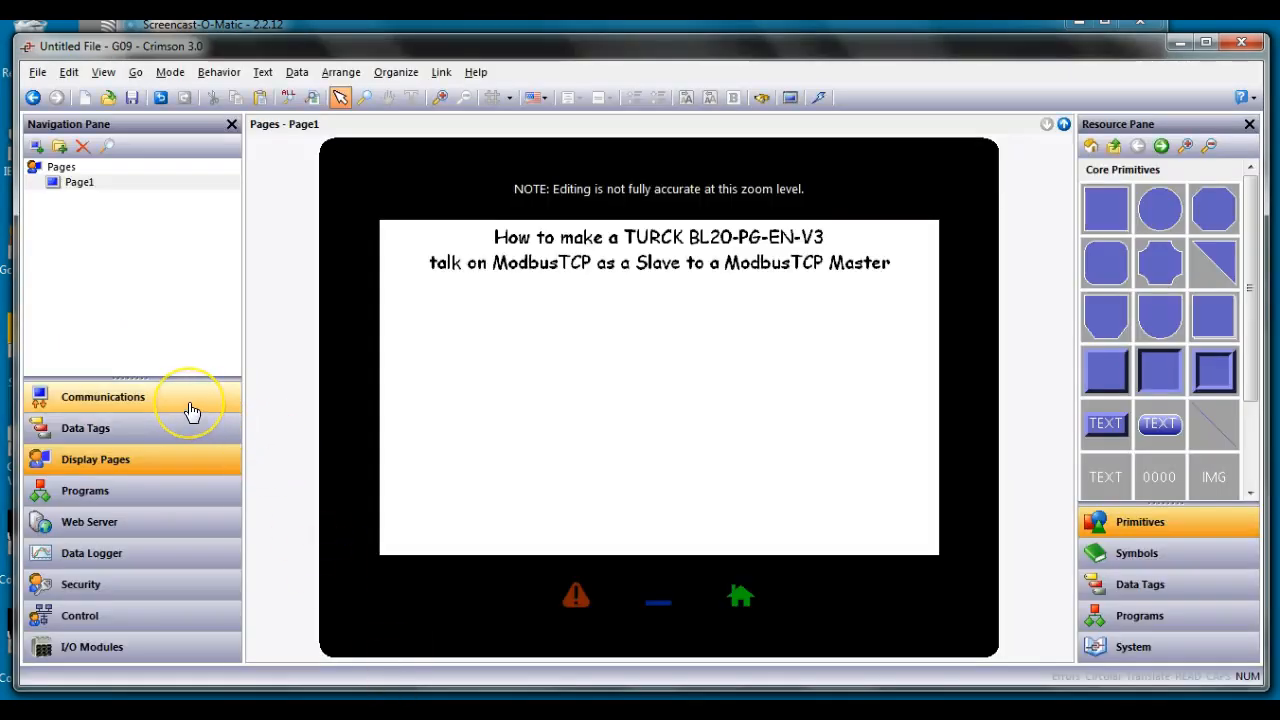
click(192, 413)
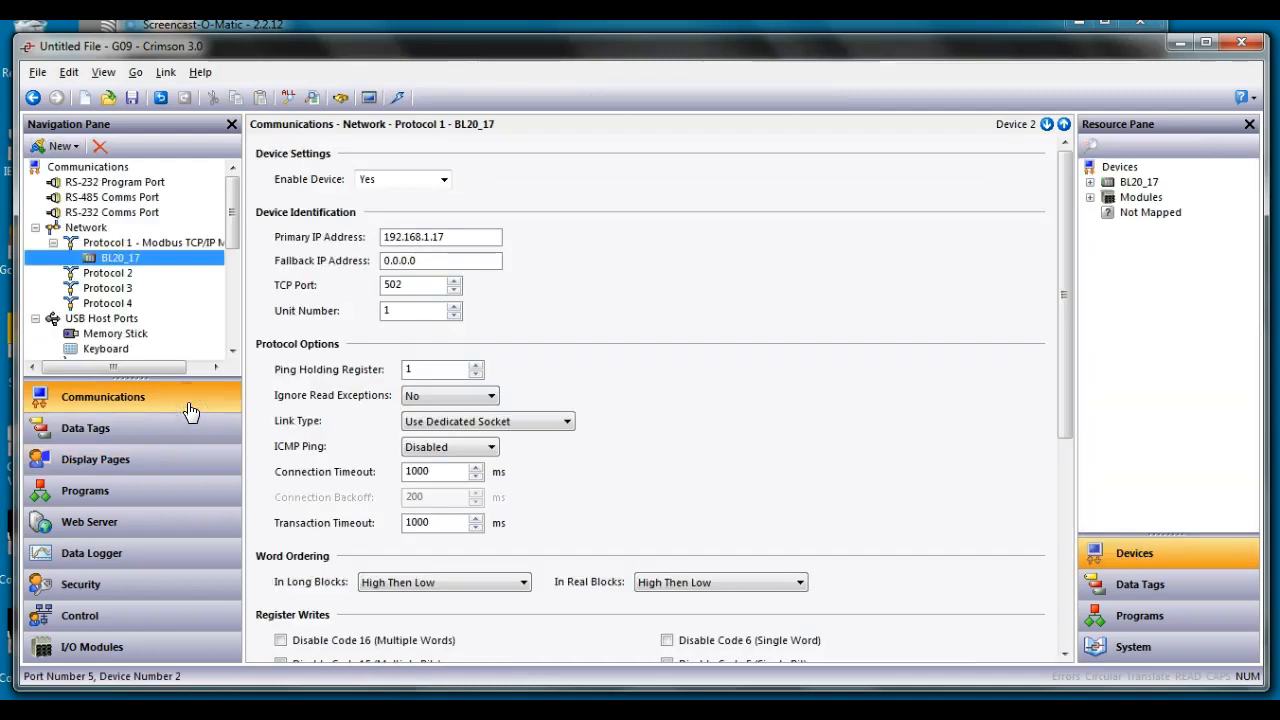
drag(246, 325, 320, 334)
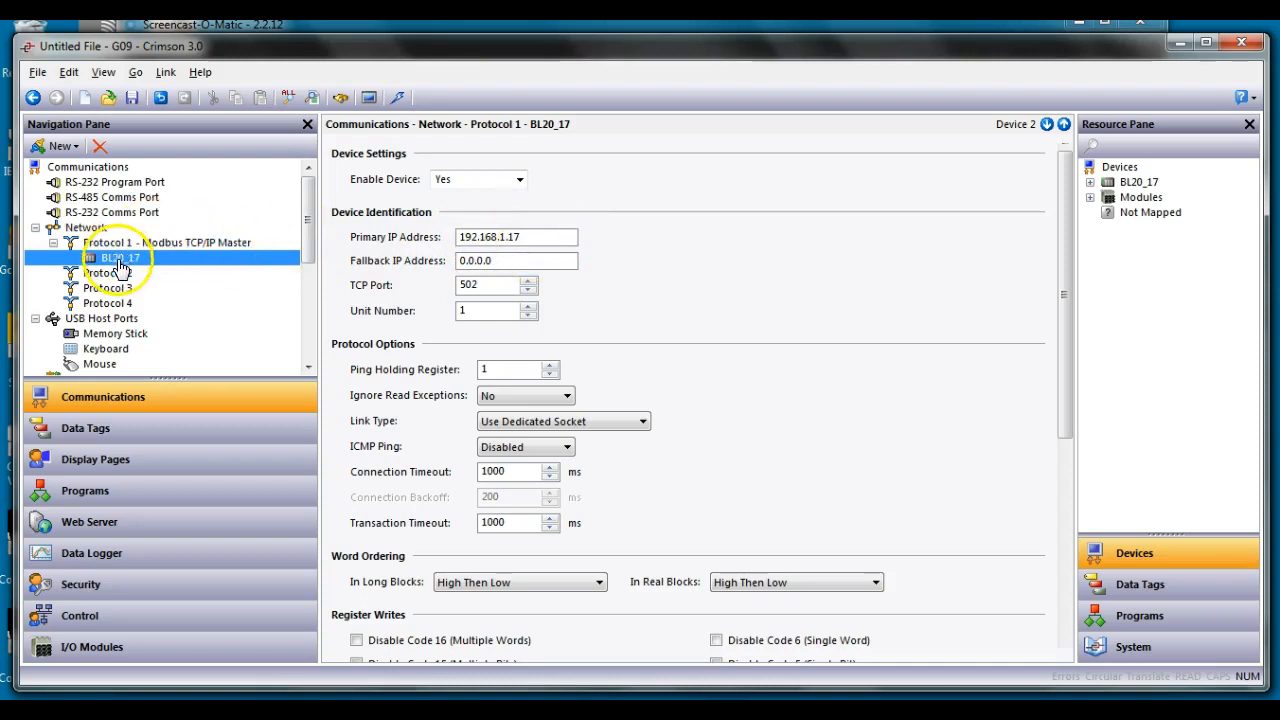
Step: Delete the existing data tags Outputs_0 and Inputs_0
click(167, 440)
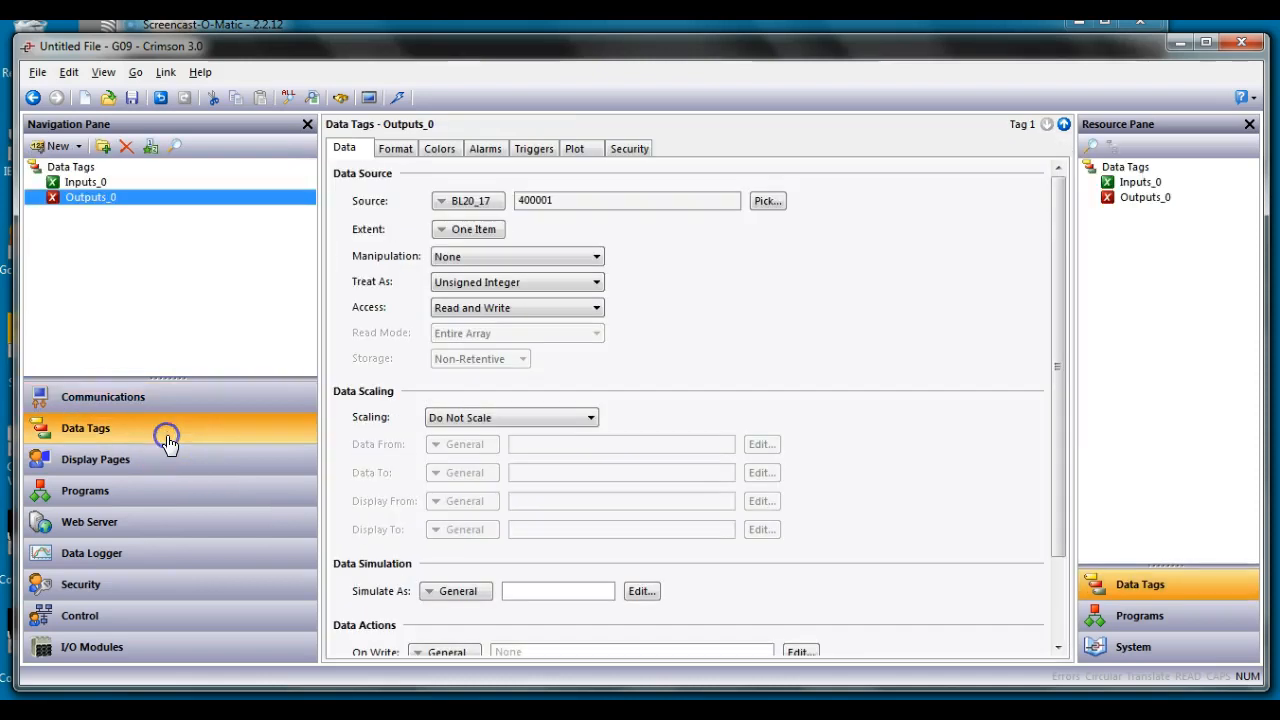
click(126, 146)
click(126, 146)
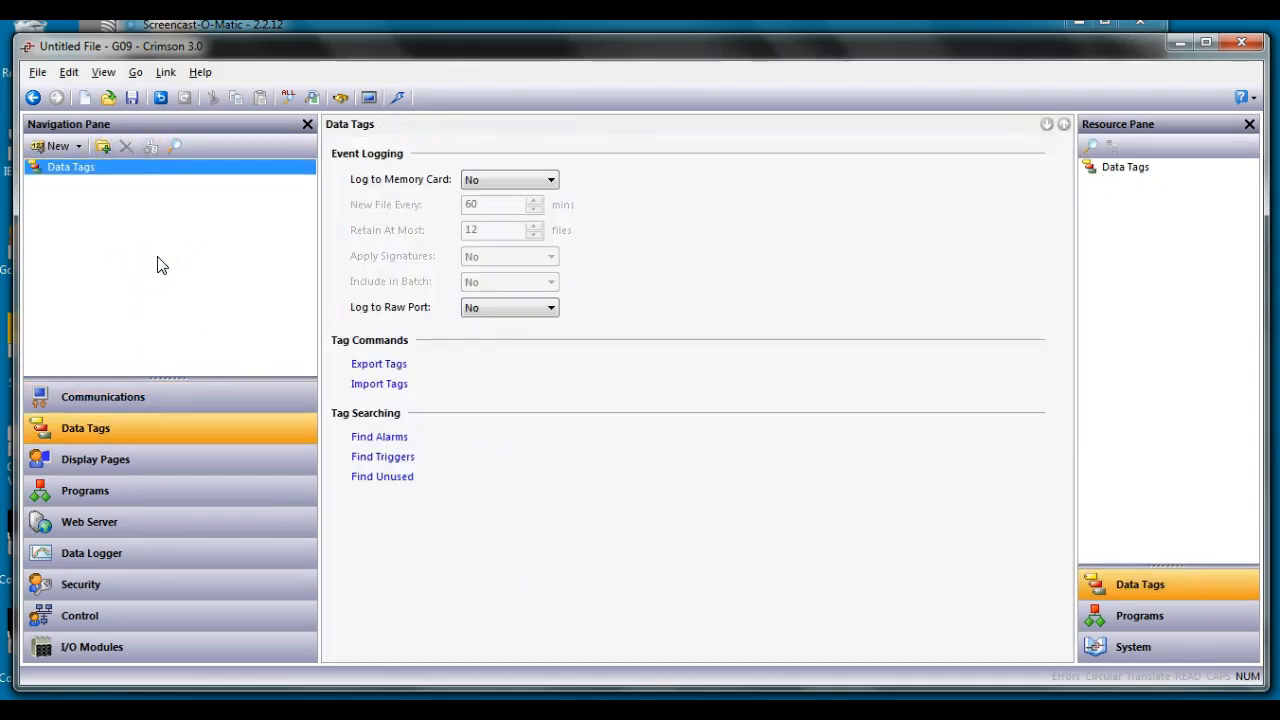
Step: Create a new data tag and name it Inputs
click(47, 147)
click(74, 184)
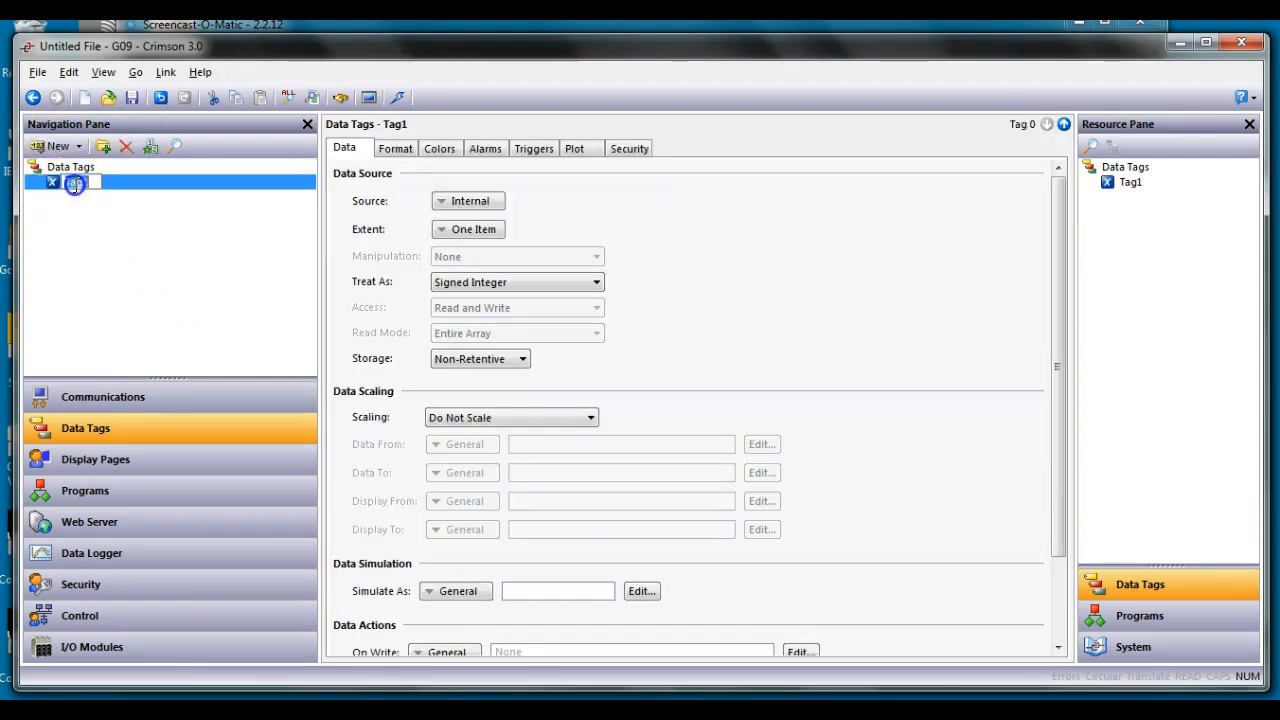
text(I)
key(Return)
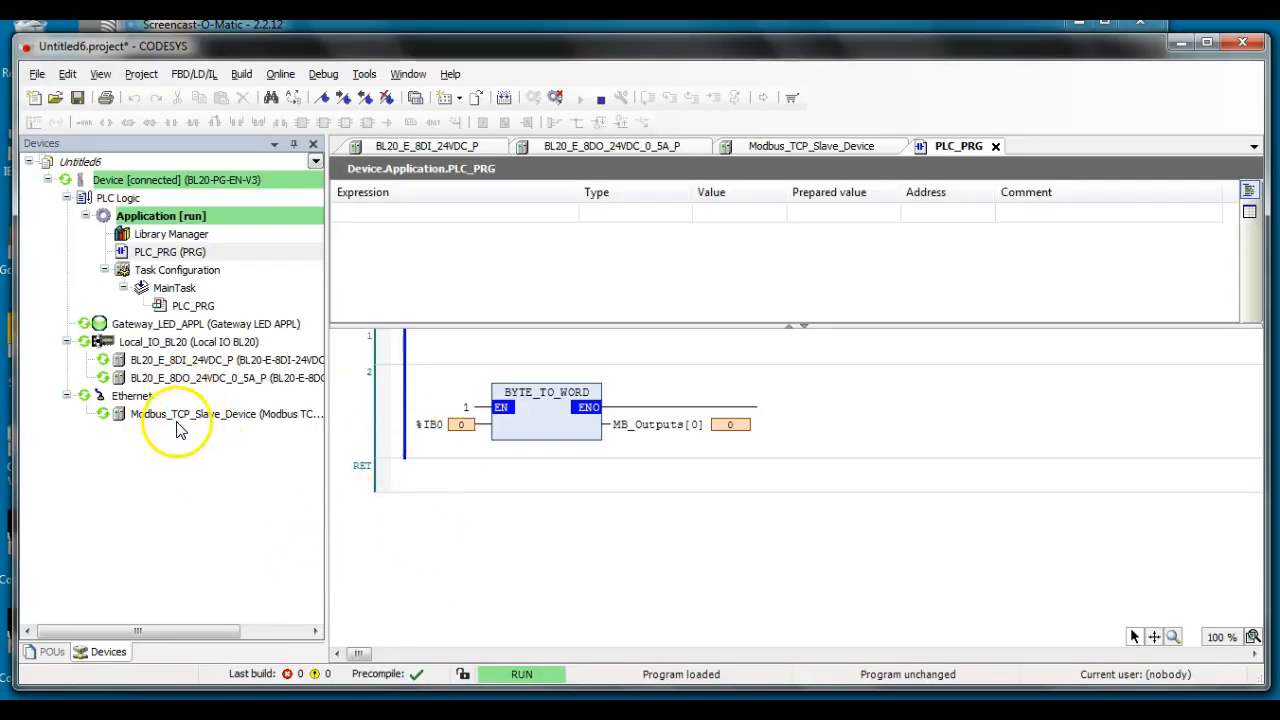
Step: Open Modbus_TCP_Slave_Device in CODESYS, and in Crimson 3.0 source the Inputs tag from BL20_17 Analog Inputs 300001, Word as Word
double_click(175, 414)
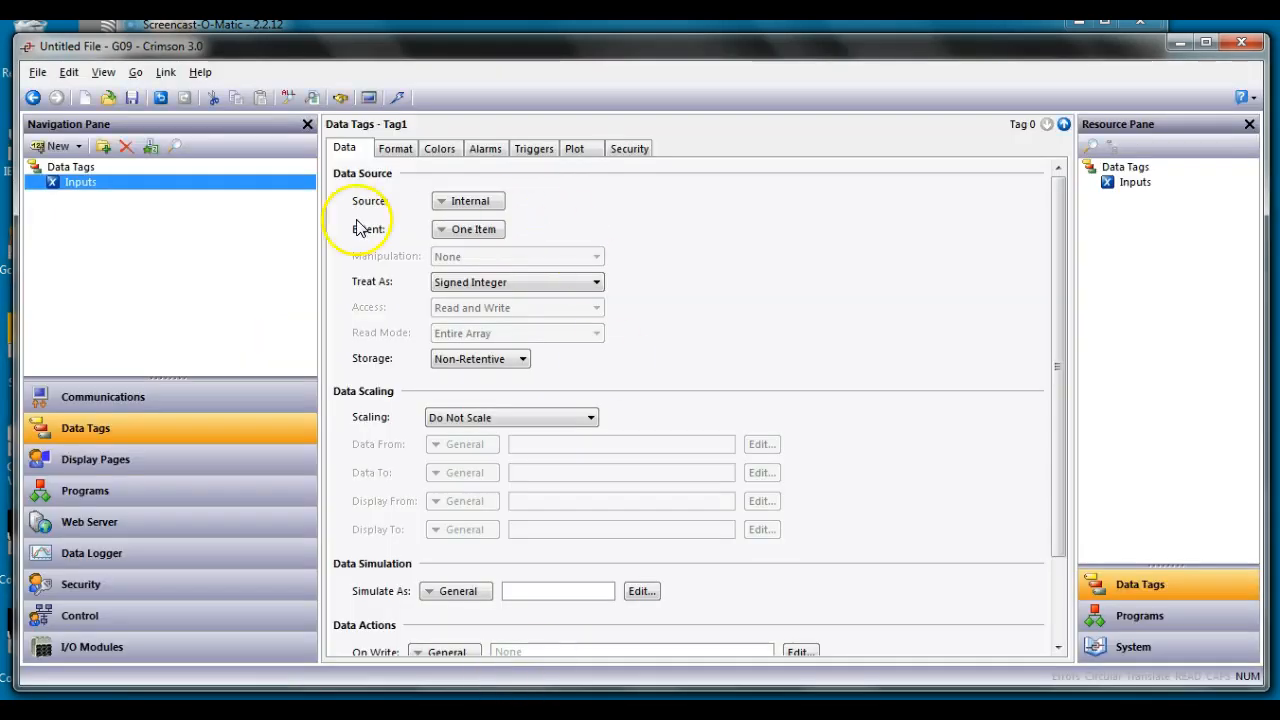
click(465, 202)
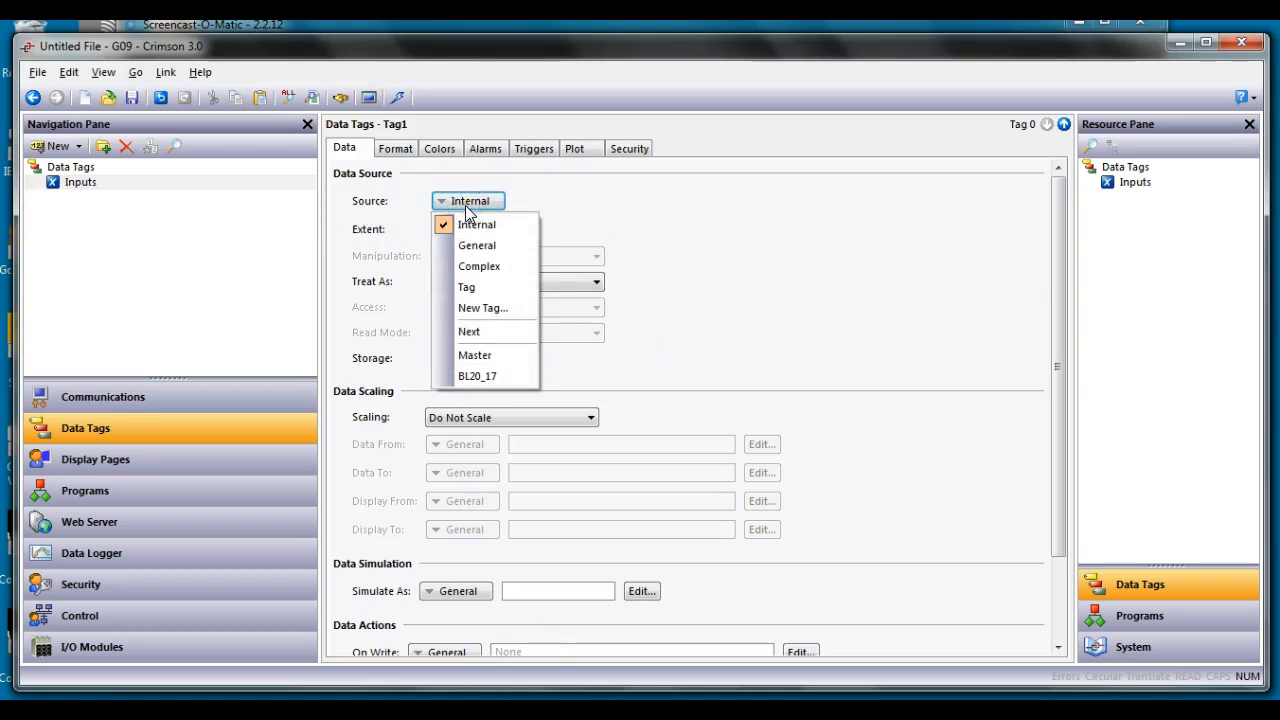
click(497, 379)
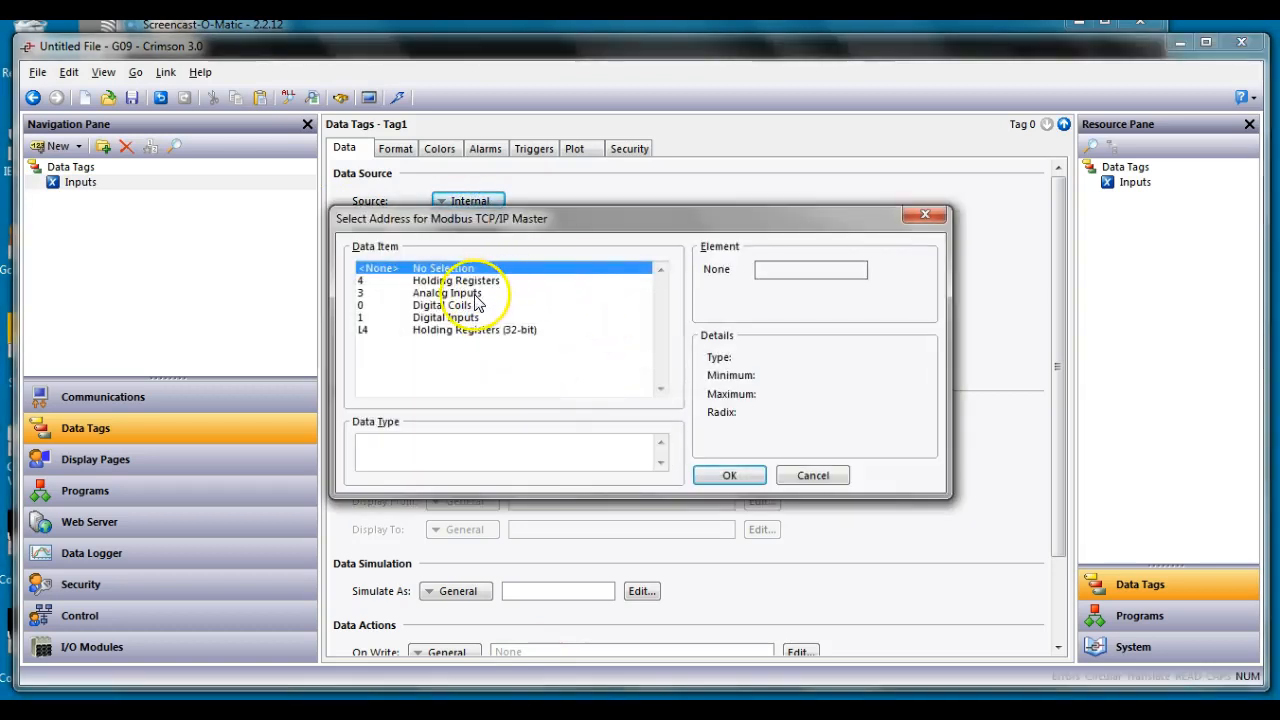
click(472, 292)
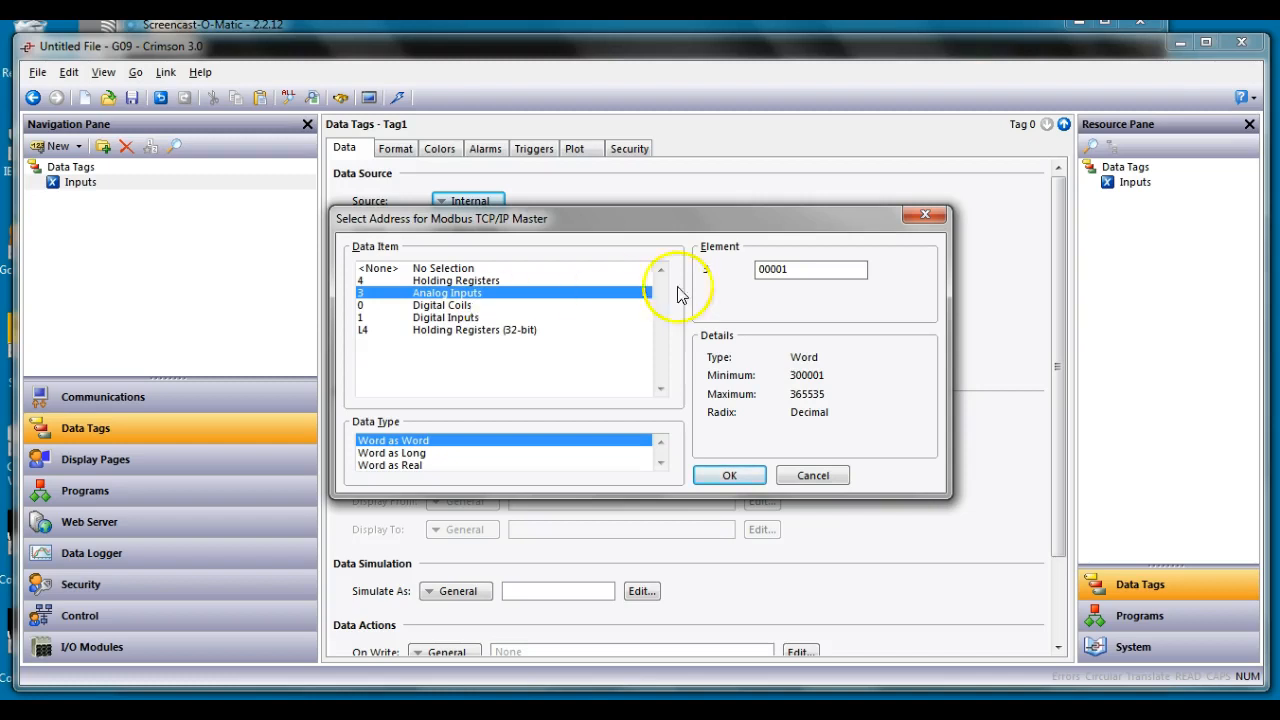
click(738, 484)
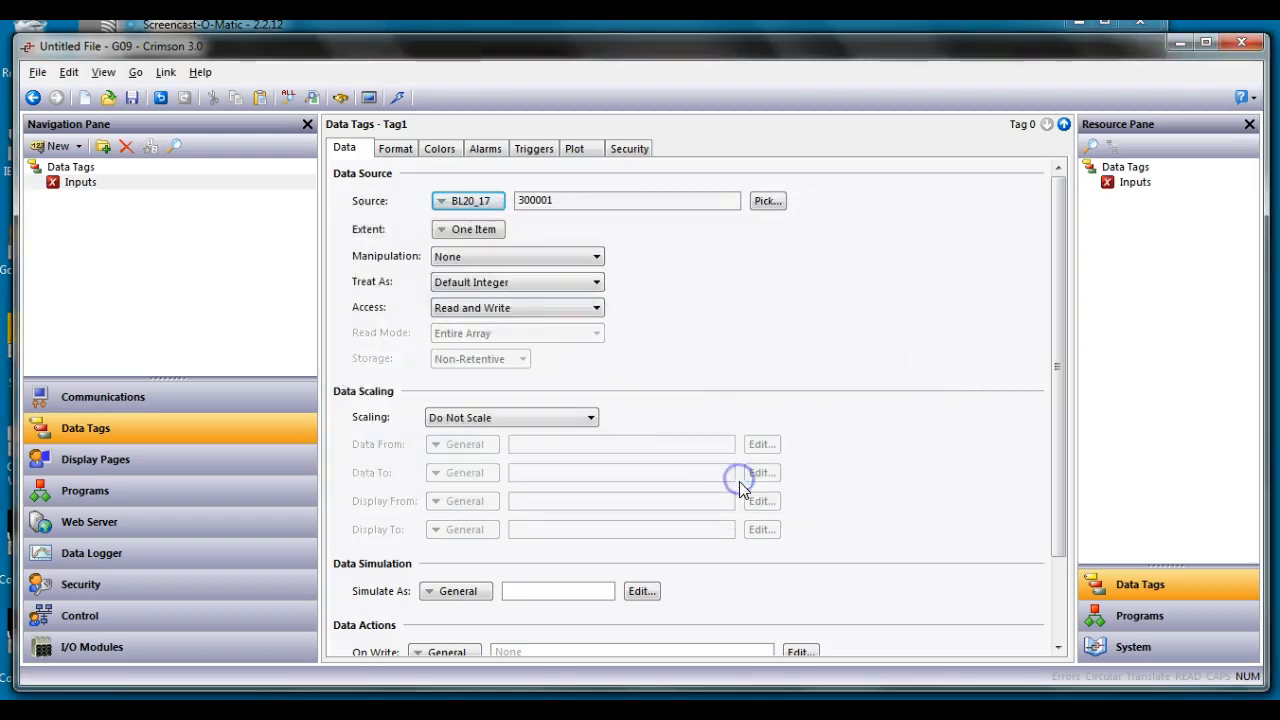
Step: Set the Inputs tag to be treated as Unsigned Integer with Read Only access
click(557, 289)
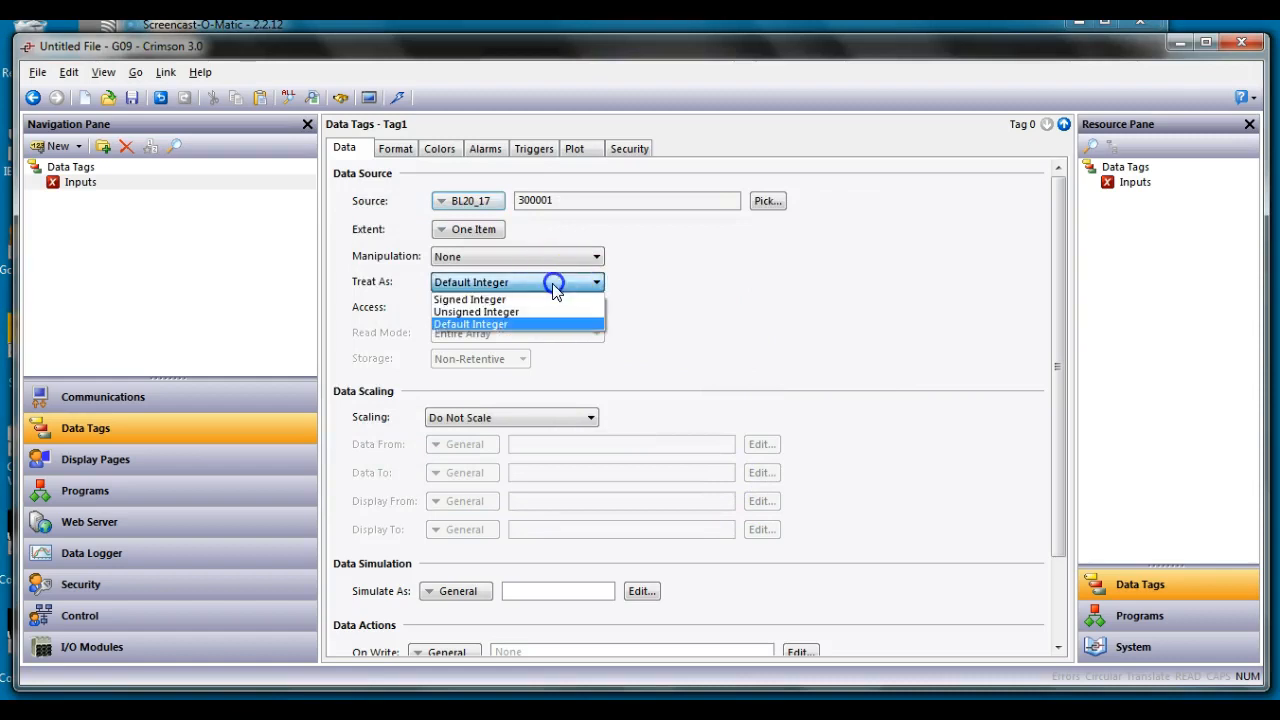
click(530, 310)
click(545, 289)
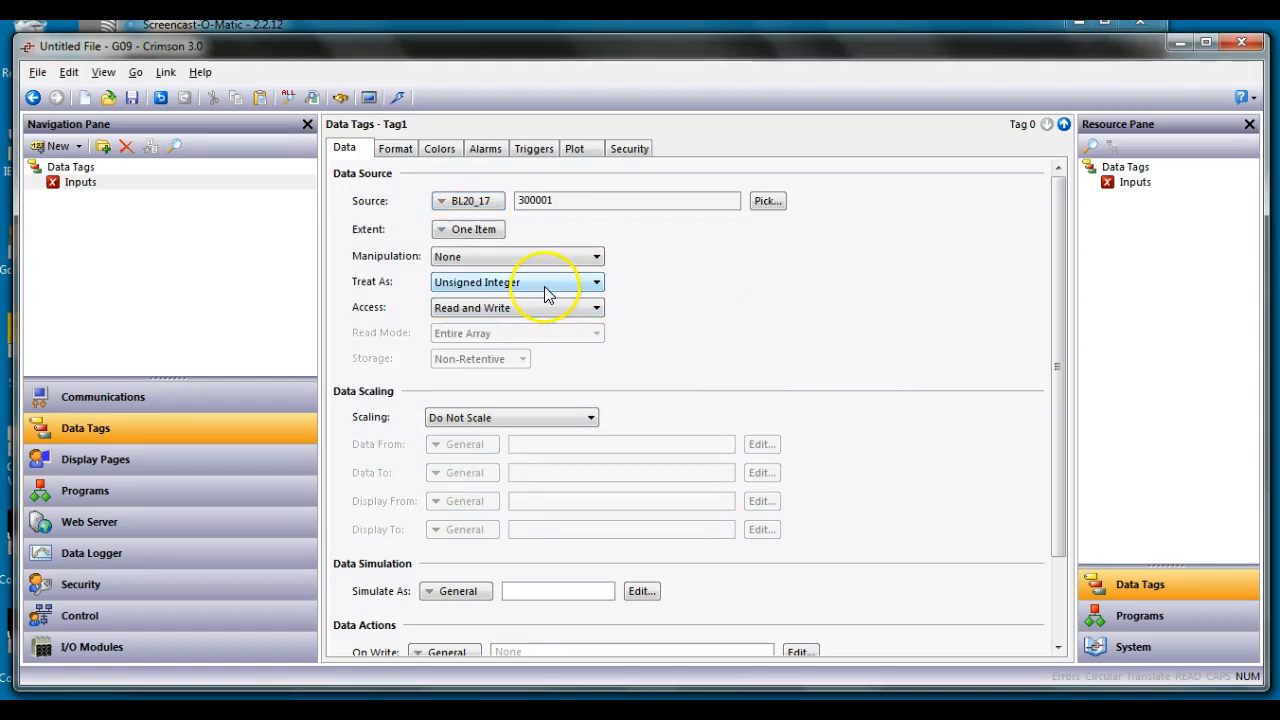
click(545, 289)
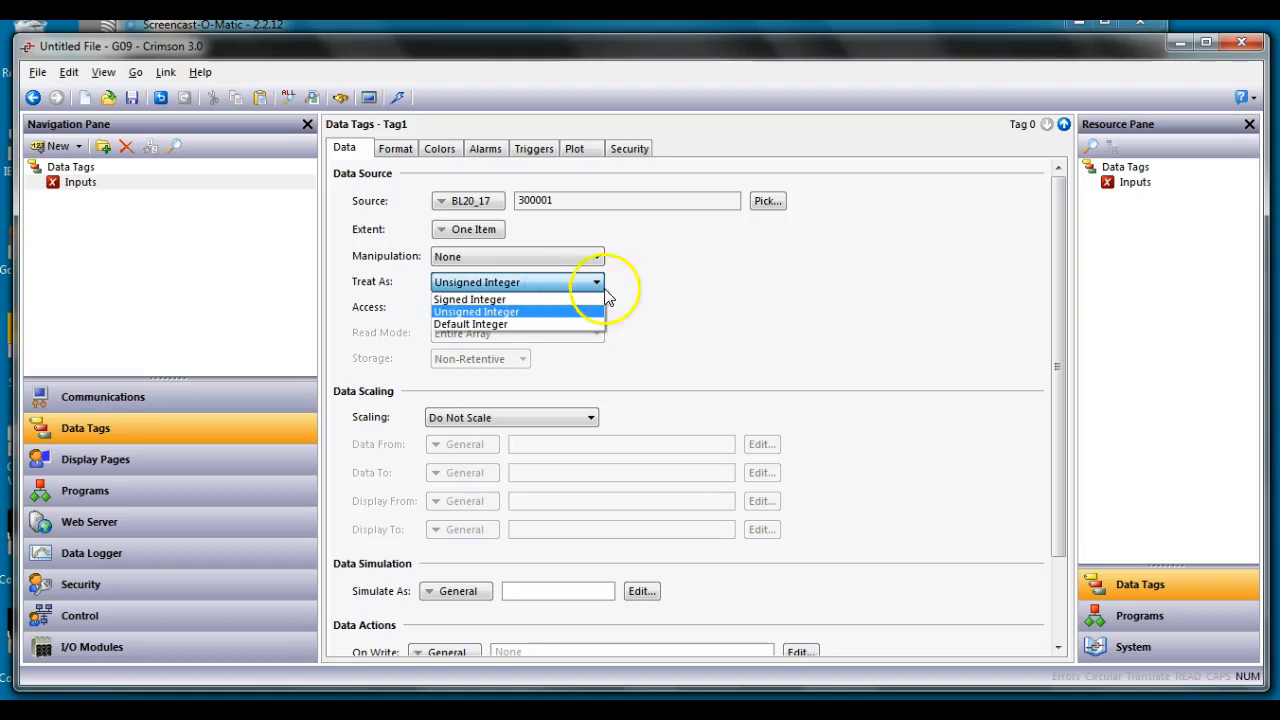
click(658, 304)
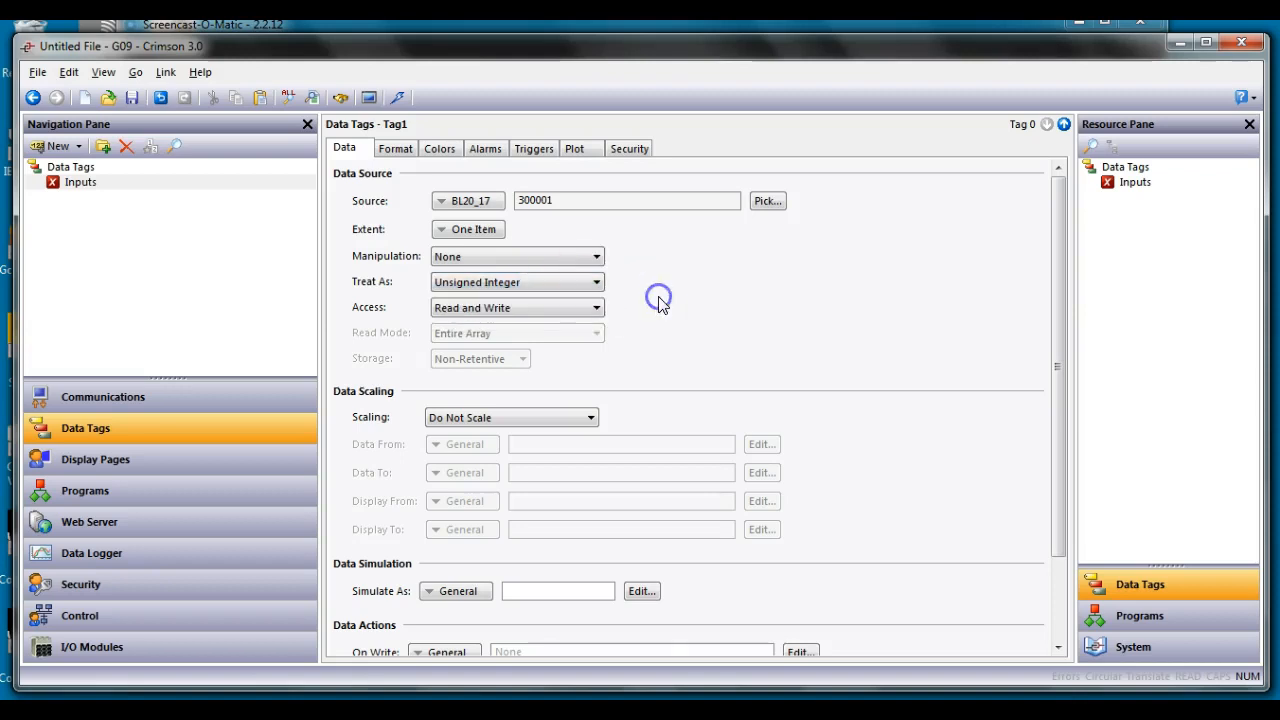
click(557, 311)
click(528, 350)
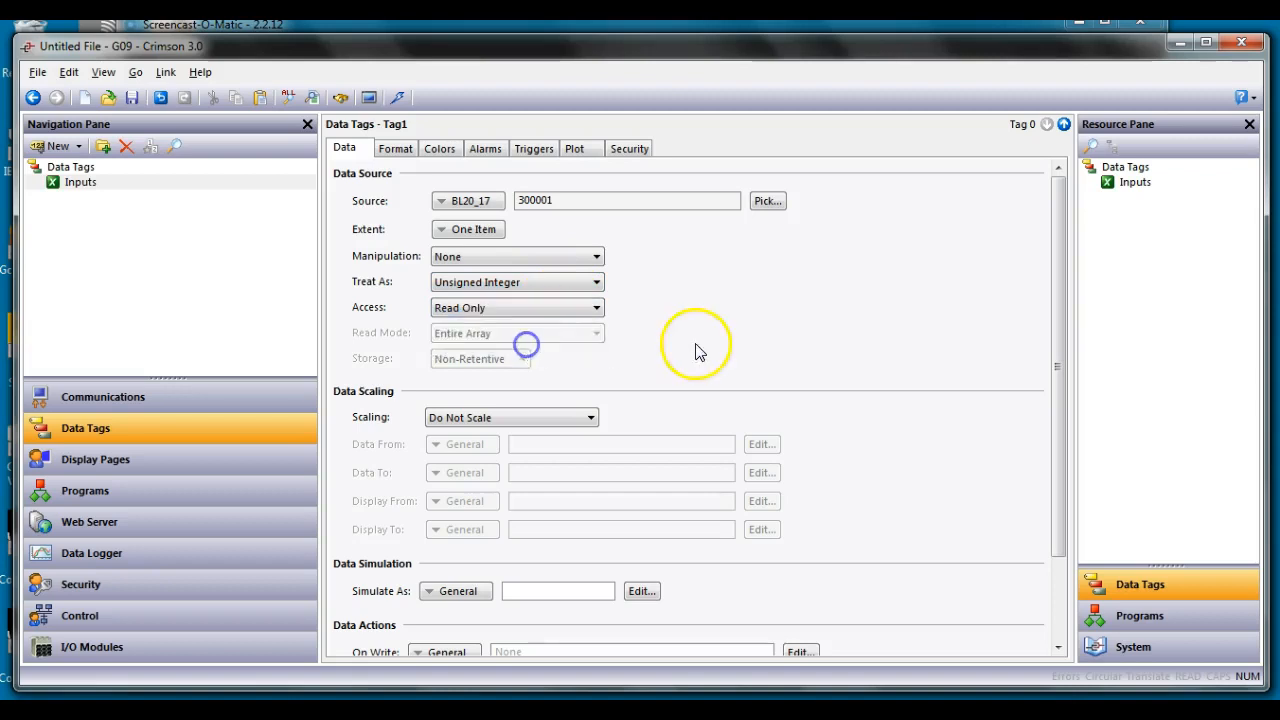
Step: Place the Inputs data tag on display Page1 below the title, make its text larger and bold, and shift it slightly right
click(213, 455)
click(655, 392)
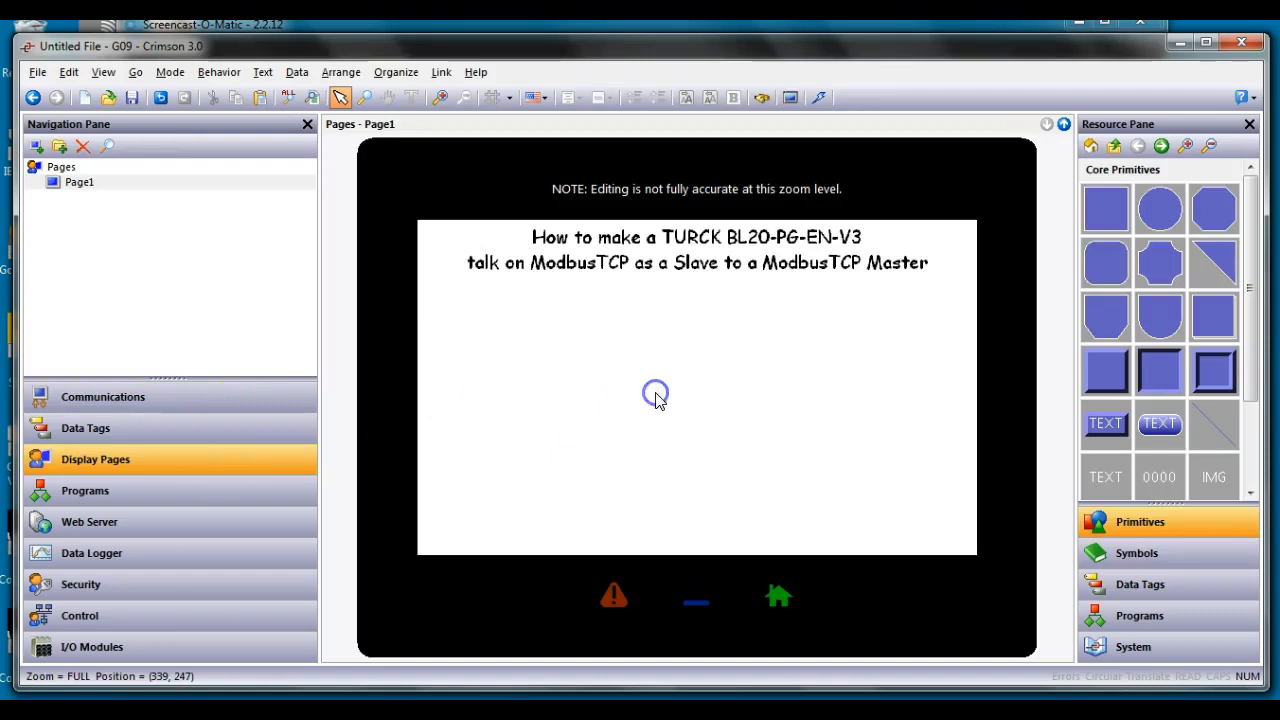
click(1098, 582)
drag(1132, 182, 592, 376)
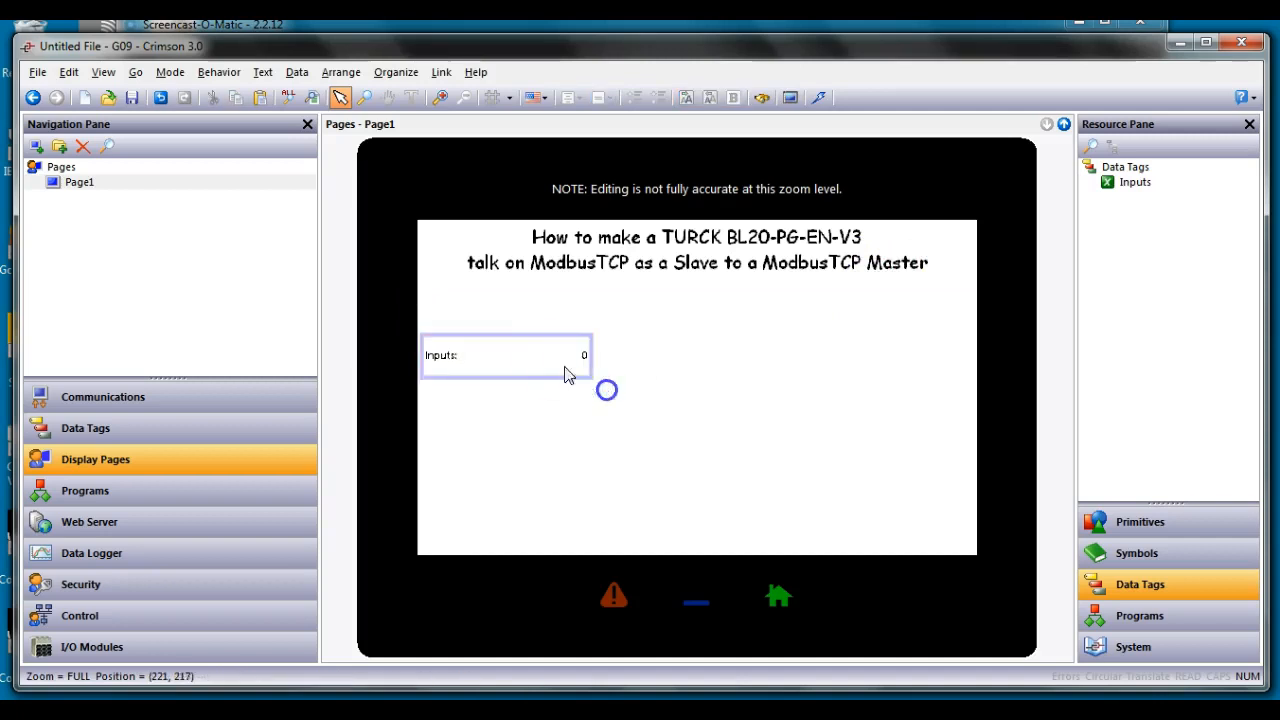
click(553, 355)
click(634, 338)
click(682, 337)
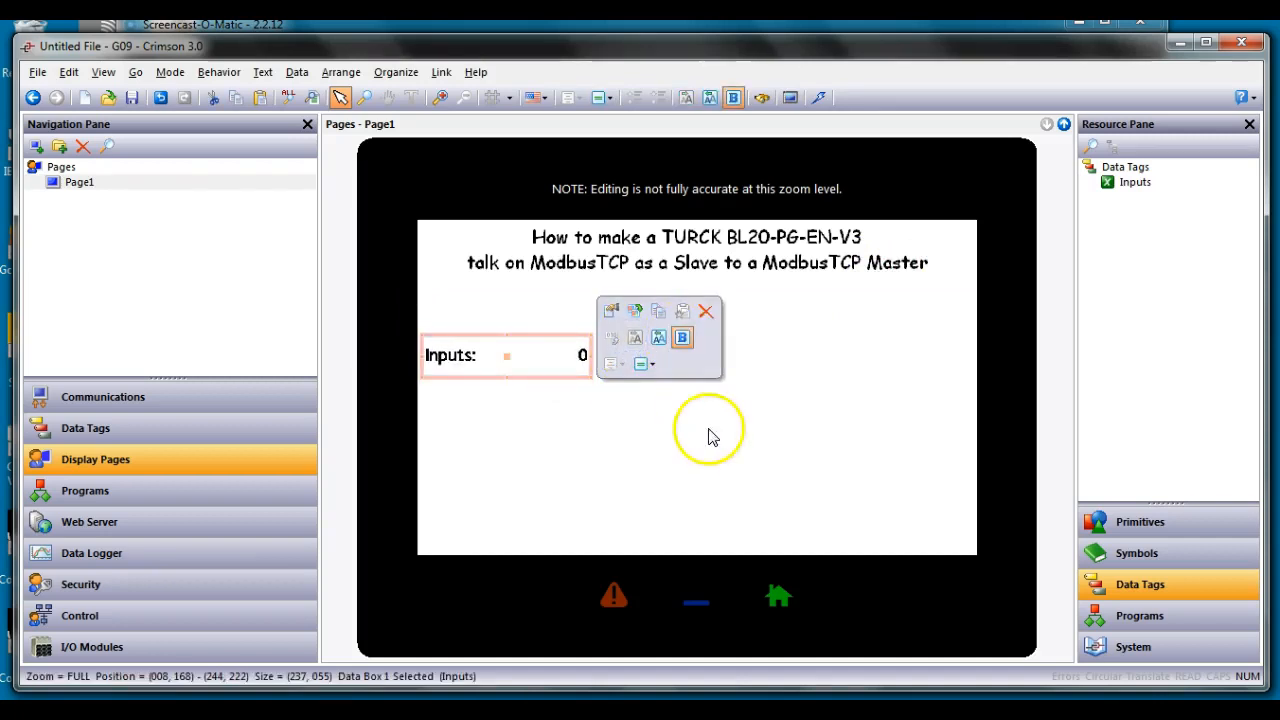
drag(537, 352, 560, 350)
click(583, 419)
Step: Give the Inputs data box a Five Pixels wide Lime edge and update the HMI with the database
click(571, 369)
double_click(571, 370)
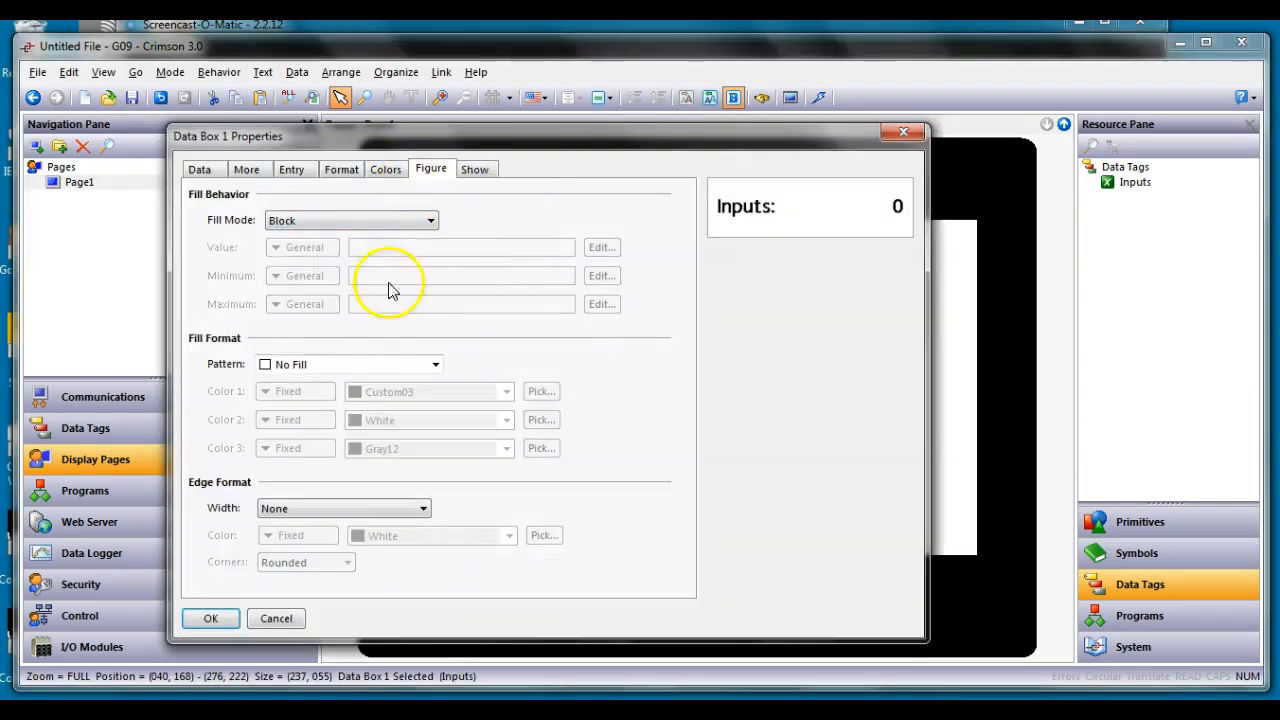
click(365, 512)
click(323, 562)
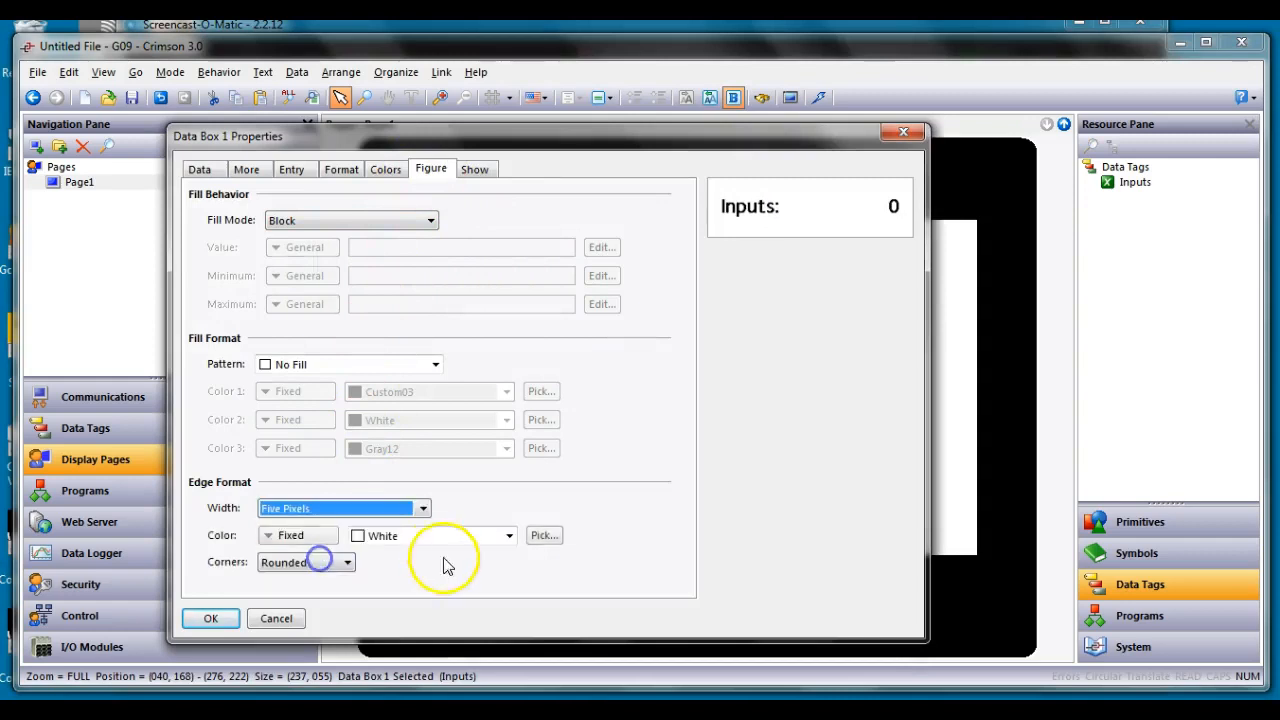
click(447, 535)
click(446, 378)
click(211, 618)
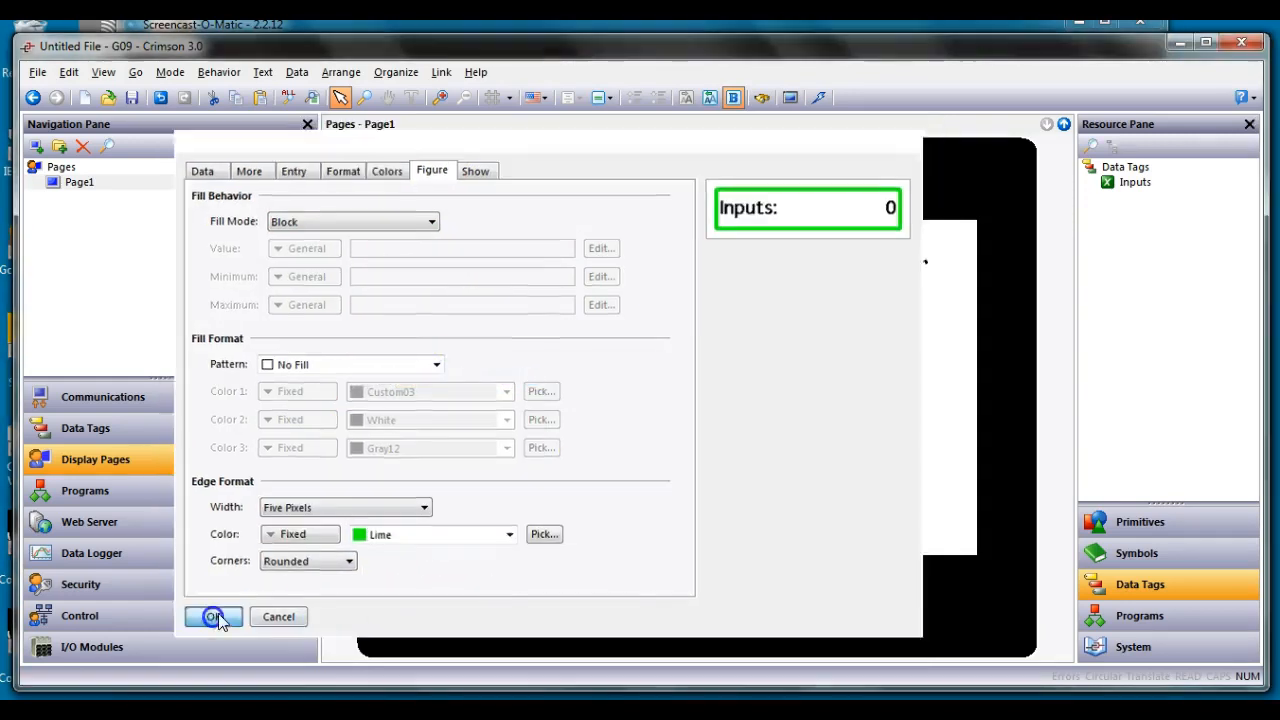
click(820, 97)
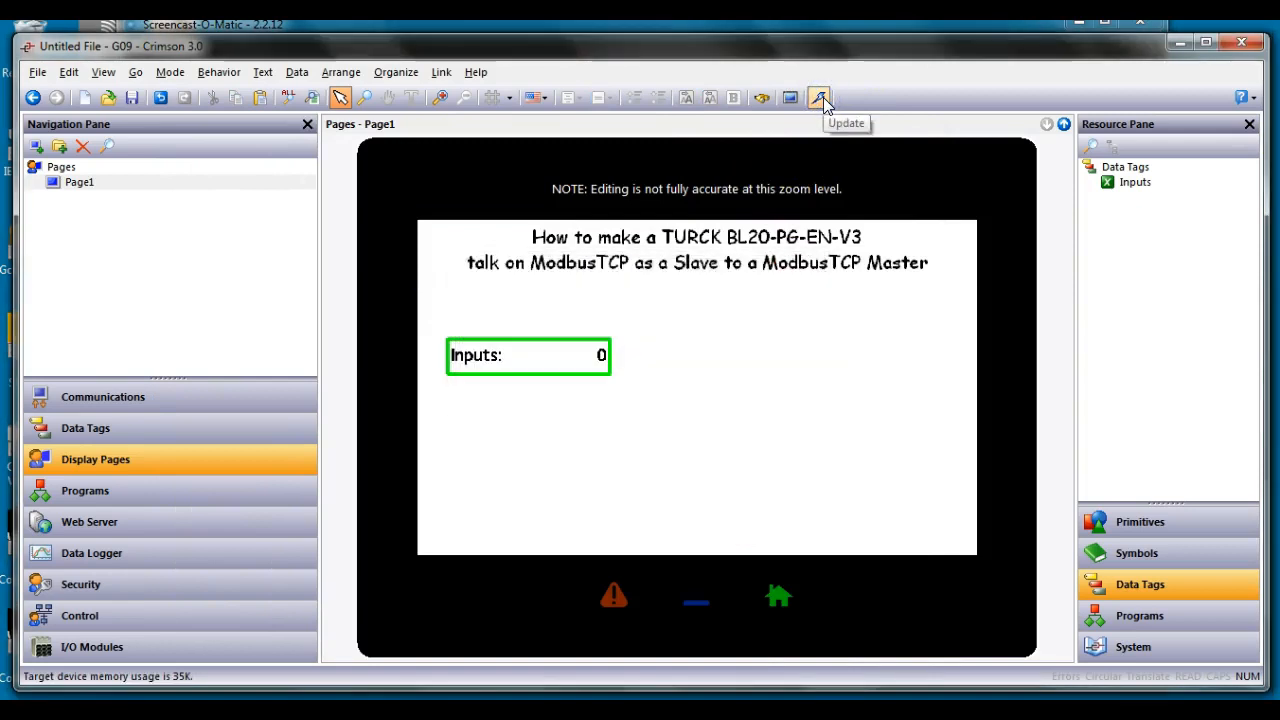
click(817, 99)
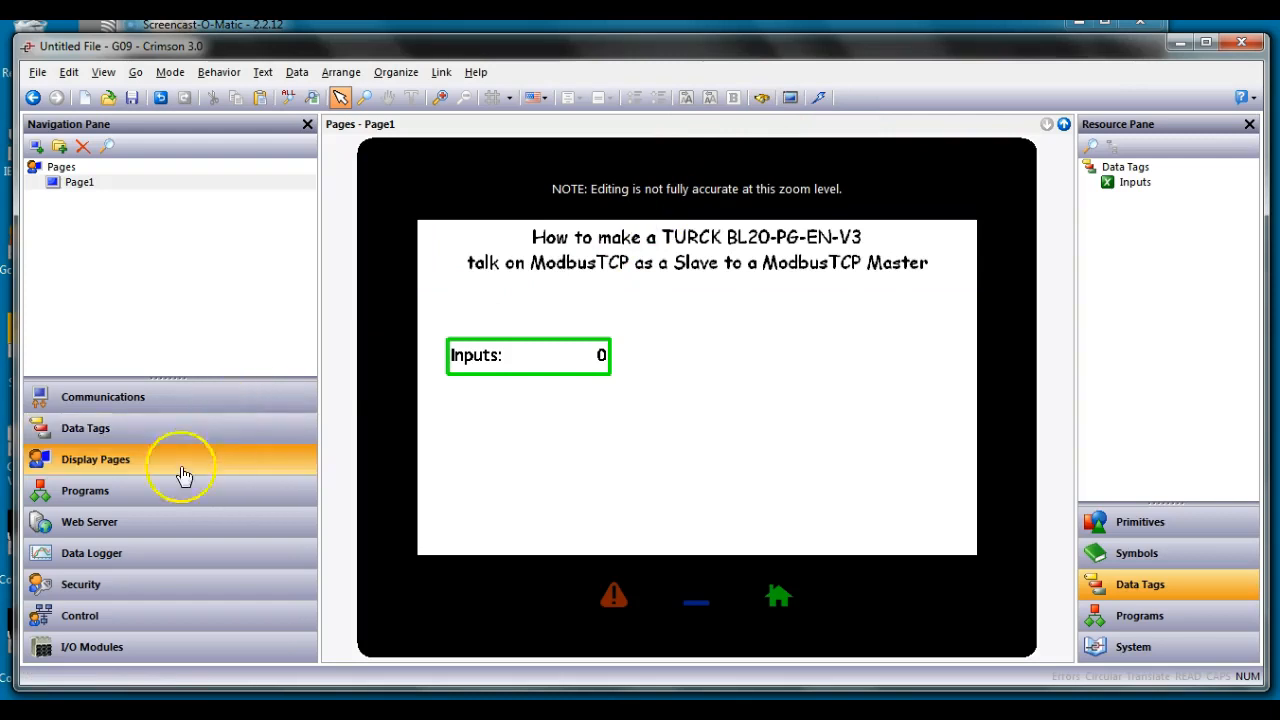
Step: Enable the web server with Remote Control set to Enable All Control, and update the HMI
click(158, 524)
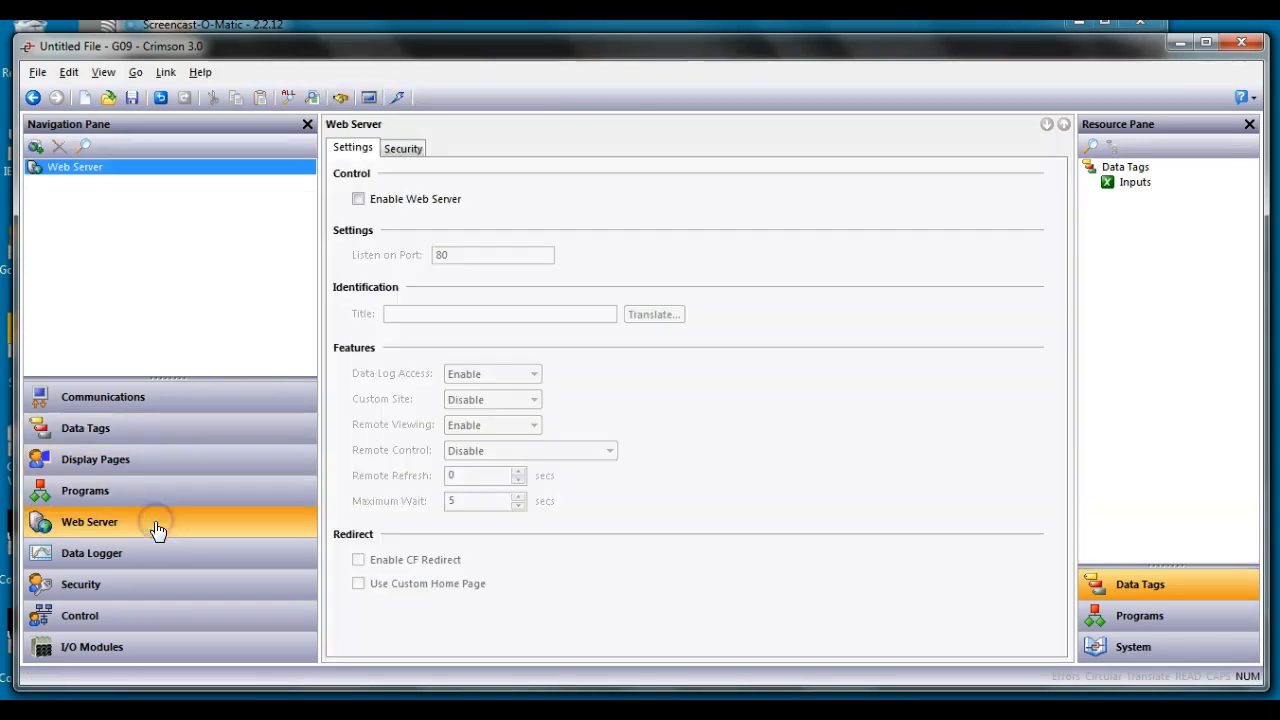
click(362, 200)
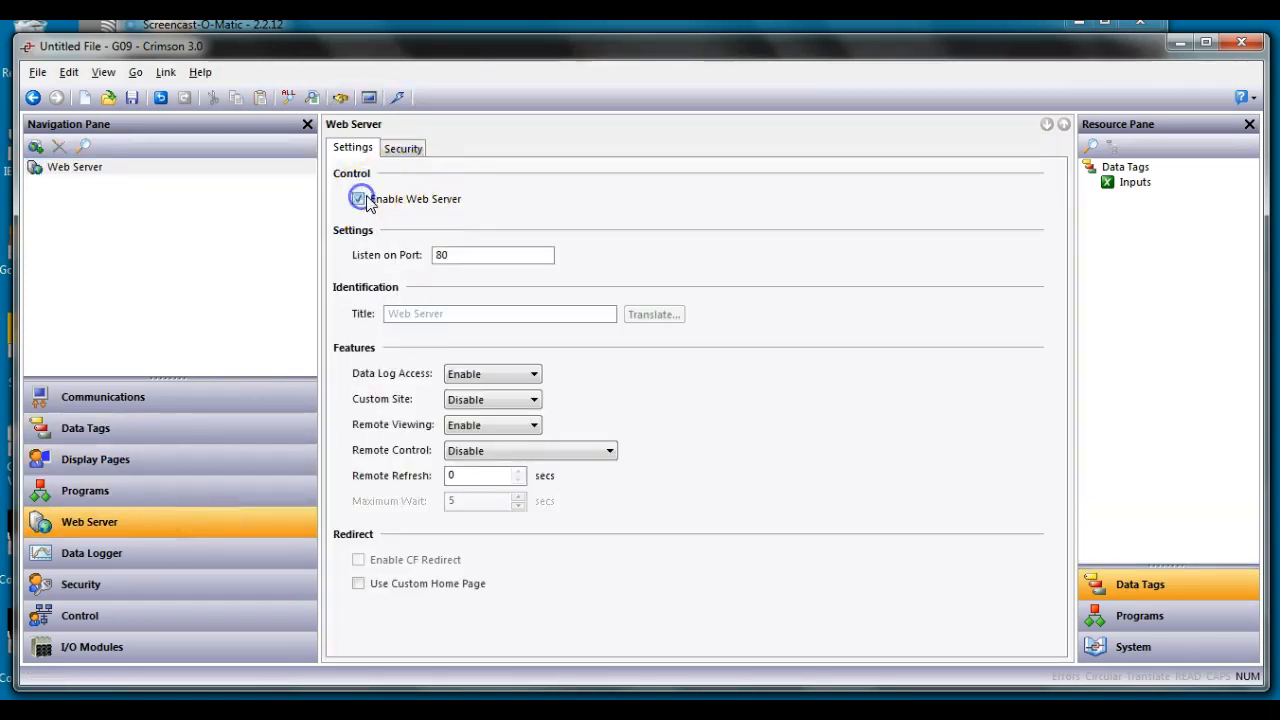
click(562, 451)
click(531, 480)
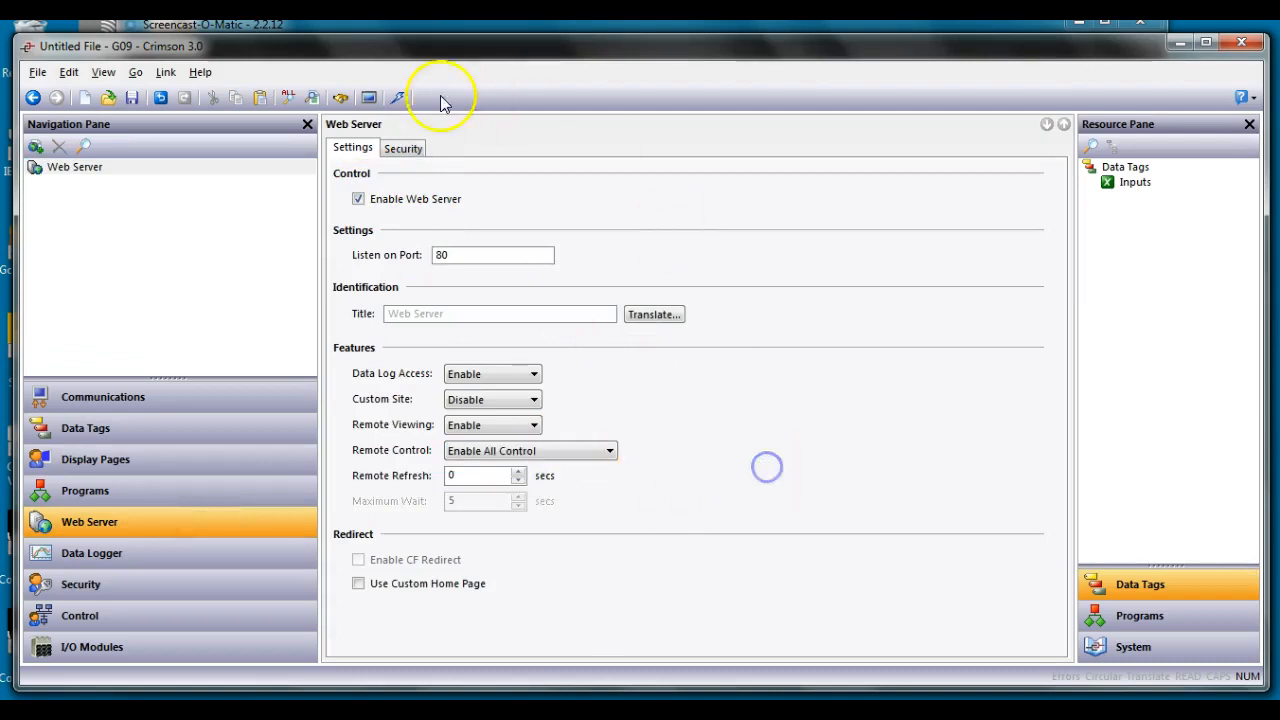
click(397, 97)
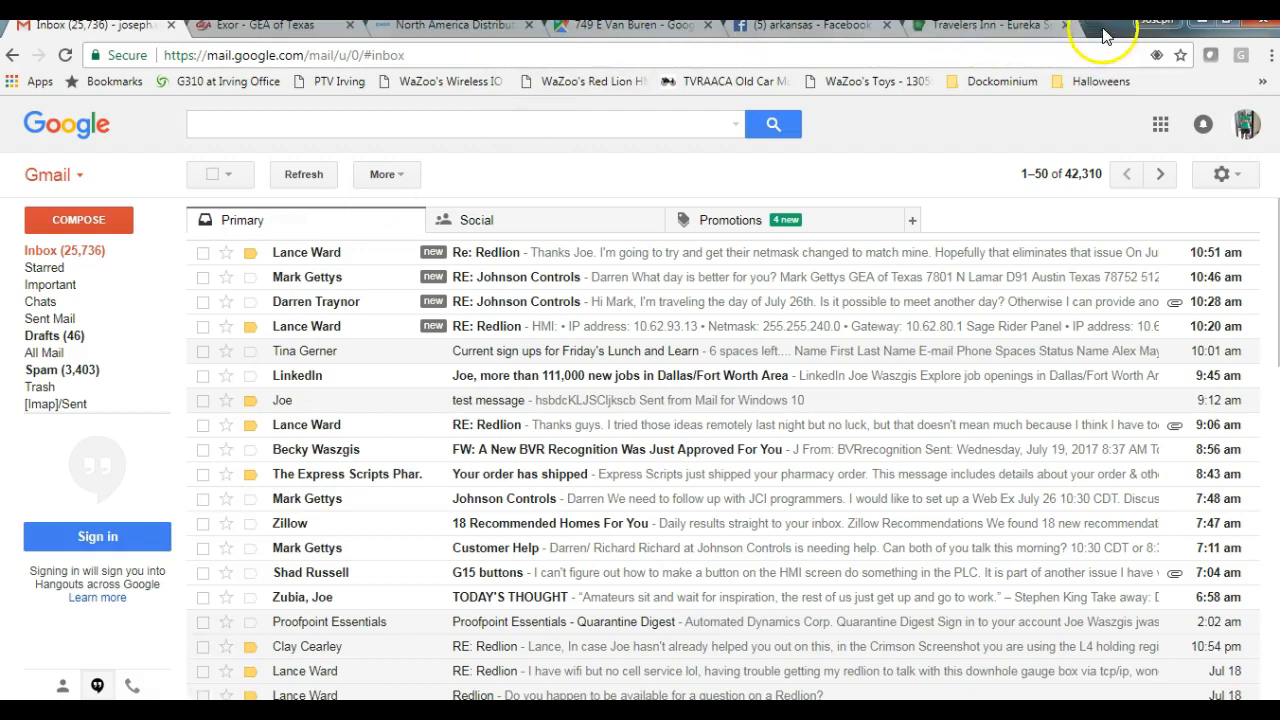
Step: Switch to the Chrome browser, open a new tab and close the Facebook, Exor and Gmail tabs
click(1099, 24)
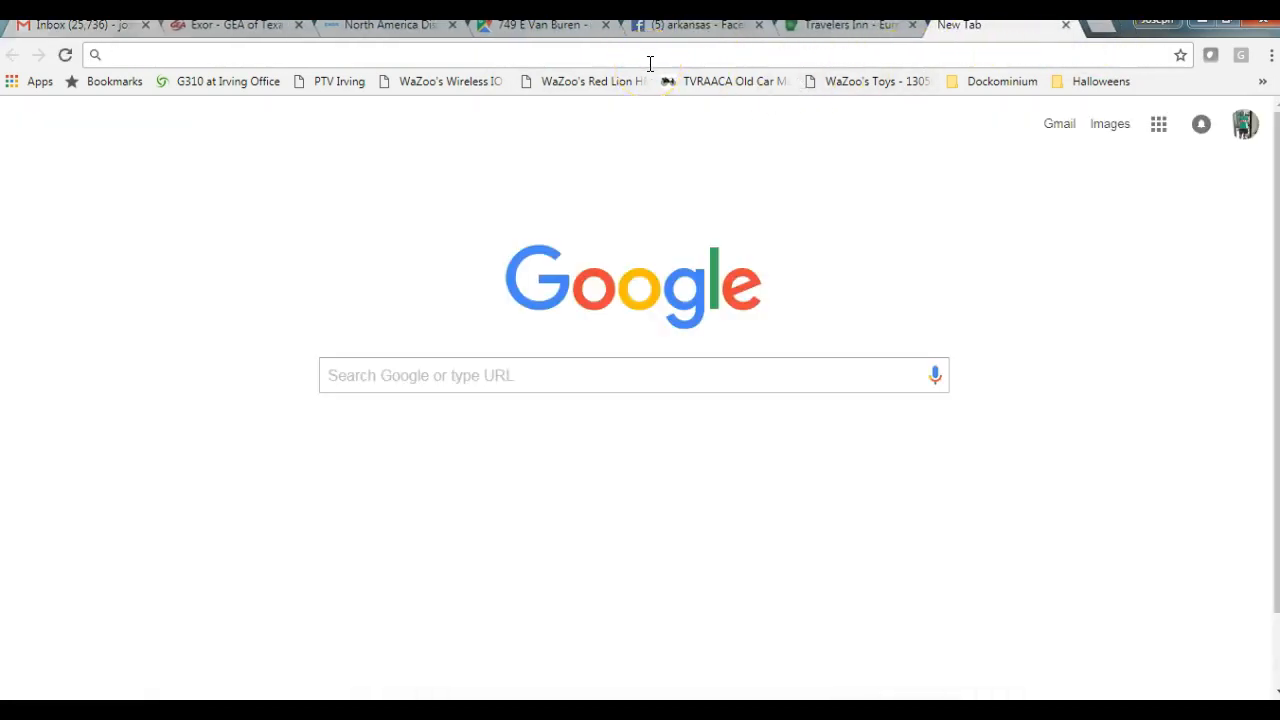
click(758, 24)
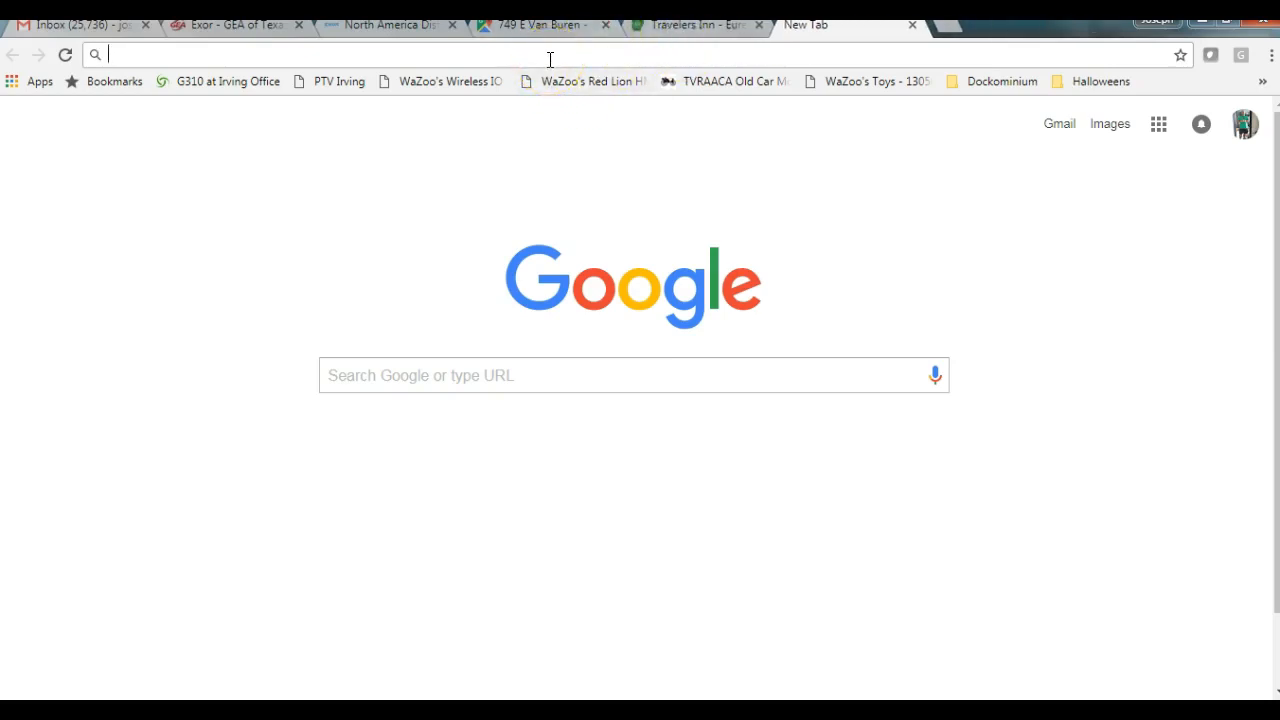
click(298, 24)
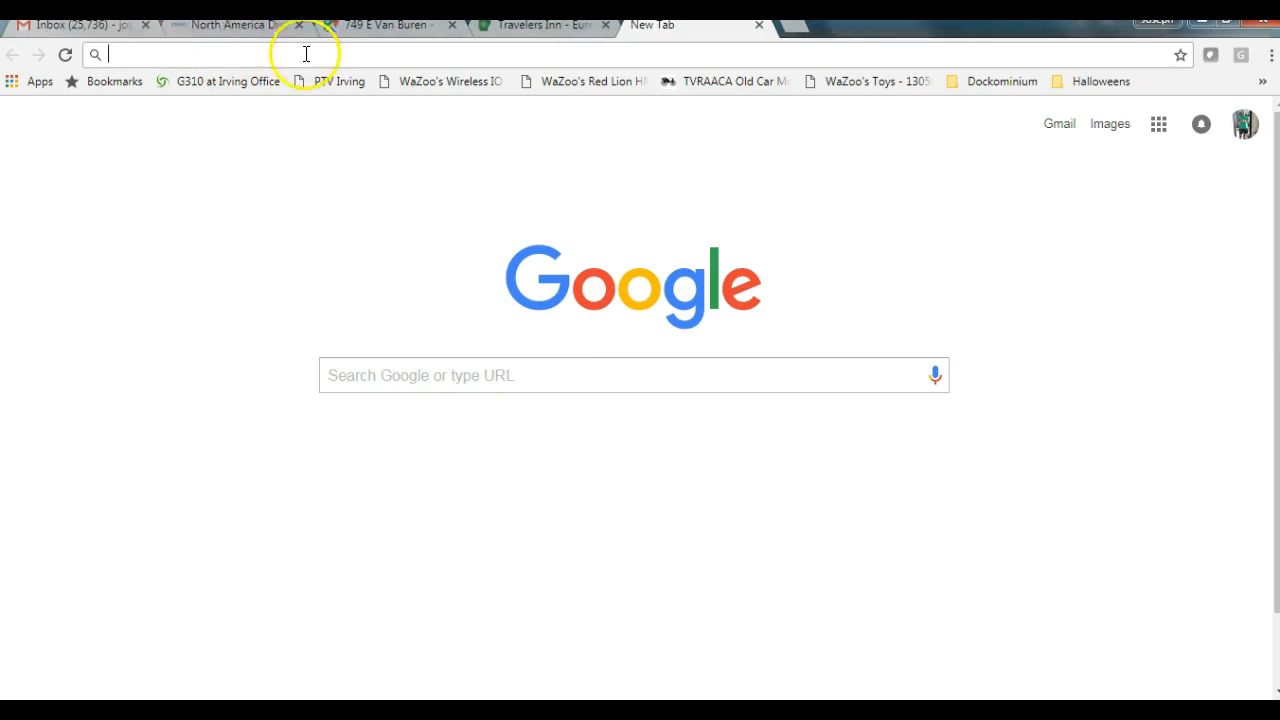
click(145, 24)
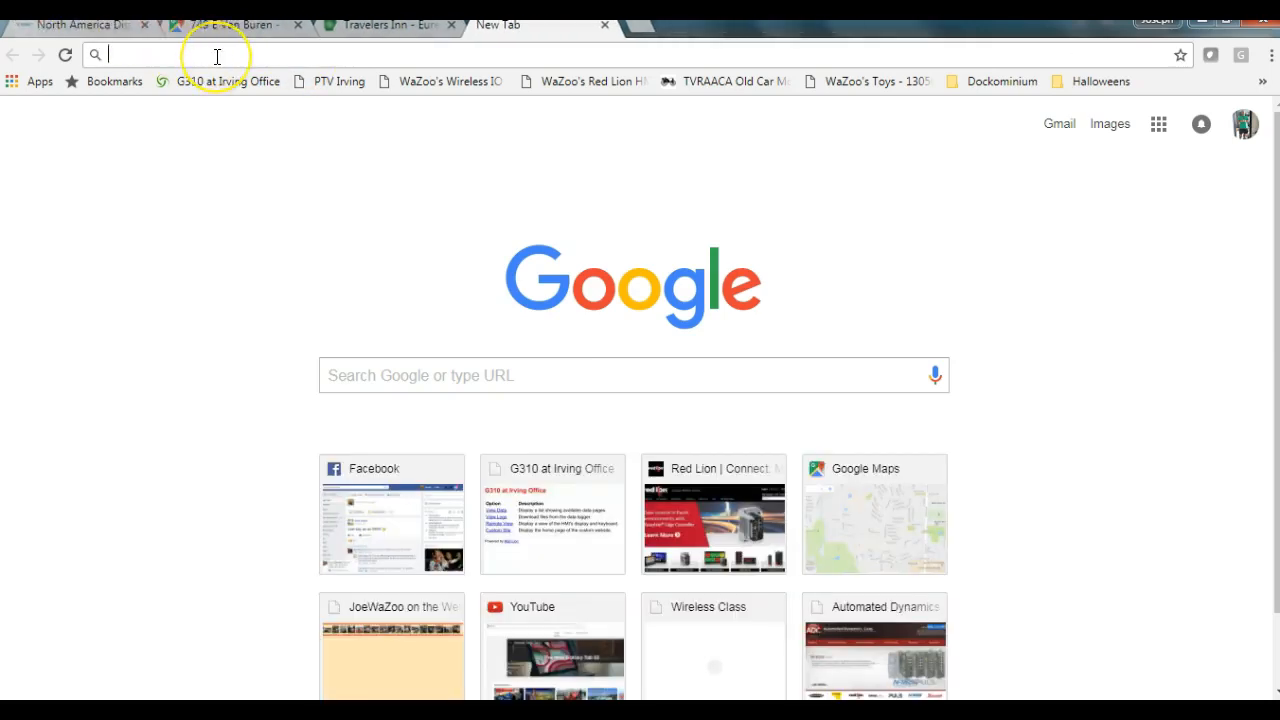
Step: Load the web page at 192.168.1.17 in the new browser tab
text(192.168.1.1)
key(BackSpace)
key(BackSpace)
text(17)
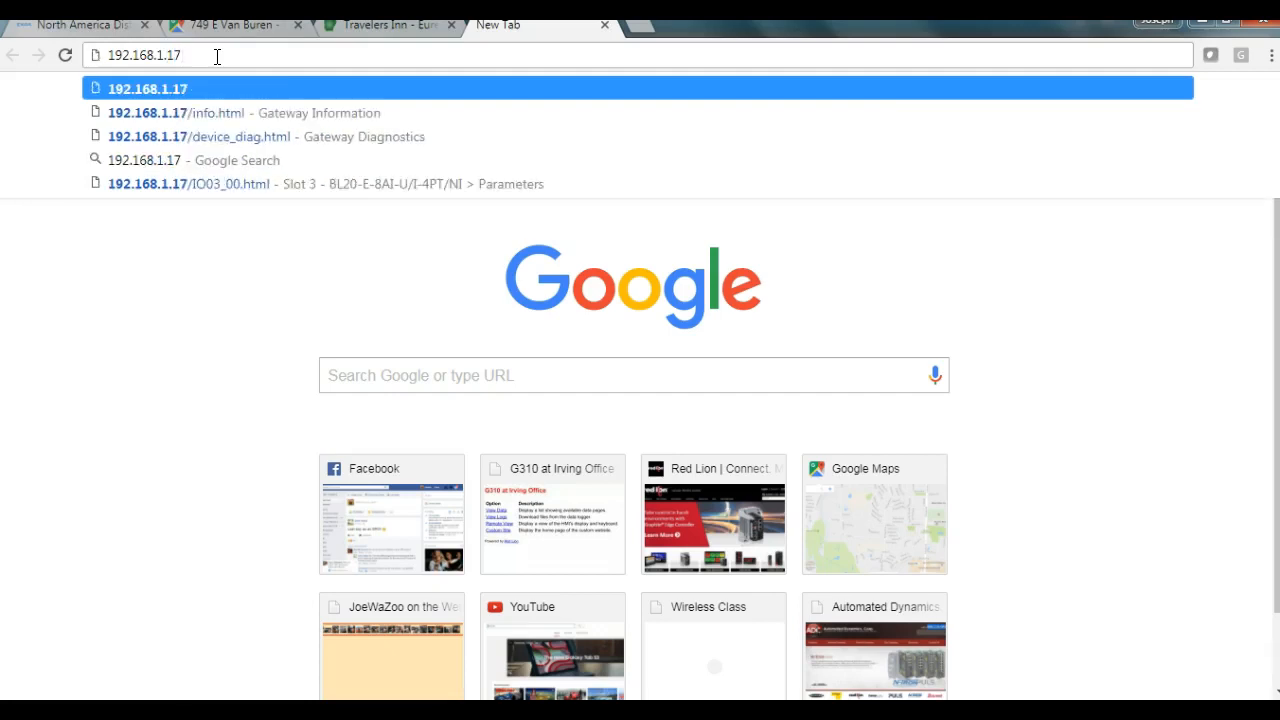
key(Return)
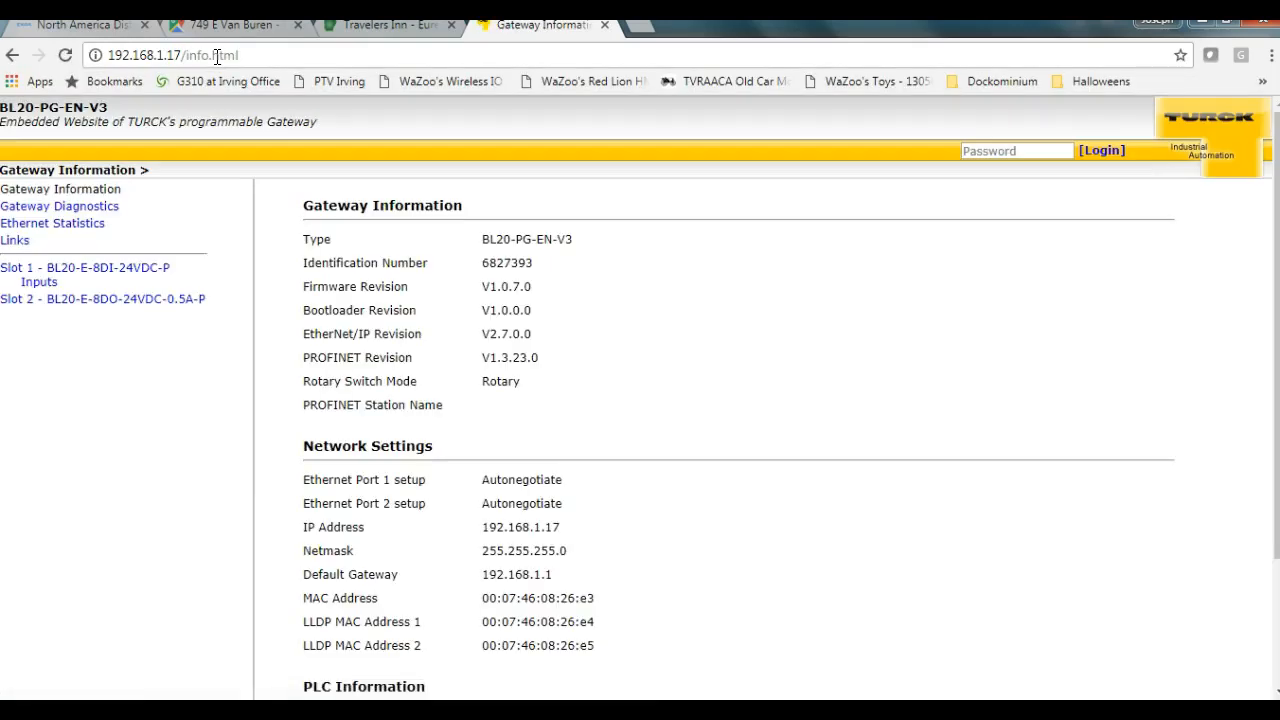
Step: Load the HMI web server at 192.168.1.20 and open its Remote View to check the Inputs value
click(224, 58)
key(End)
key(BackSpace)
key(BackSpace)
key(BackSpace)
key(BackSpace)
key(BackSpace)
key(BackSpace)
key(BackSpace)
key(BackSpace)
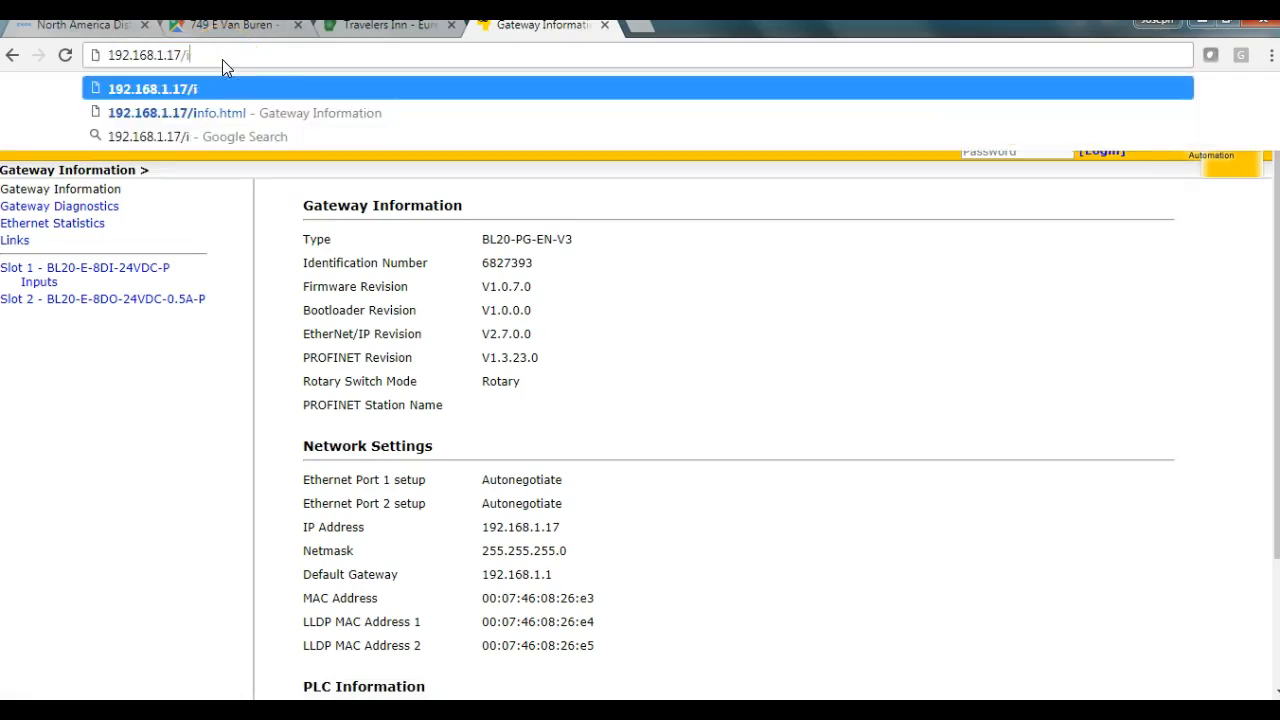
key(BackSpace)
key(BackSpace)
key(BackSpace)
key(BackSpace)
text(20)
key(Return)
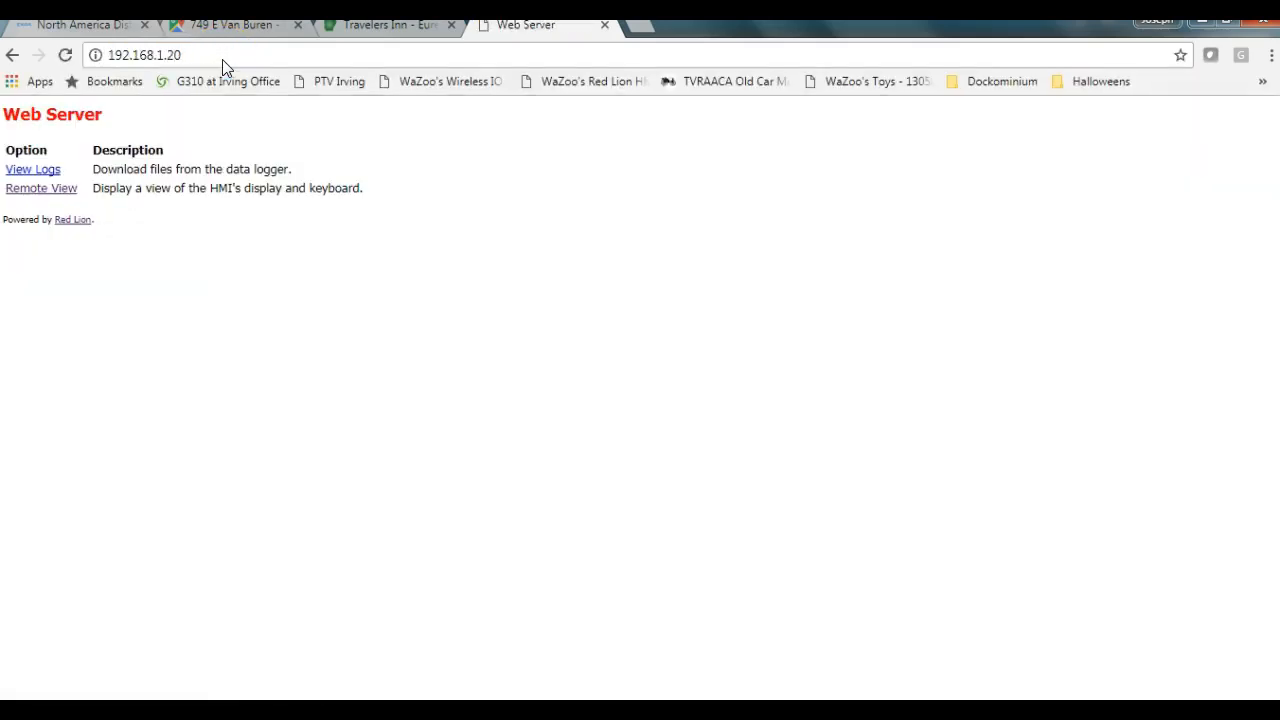
click(50, 190)
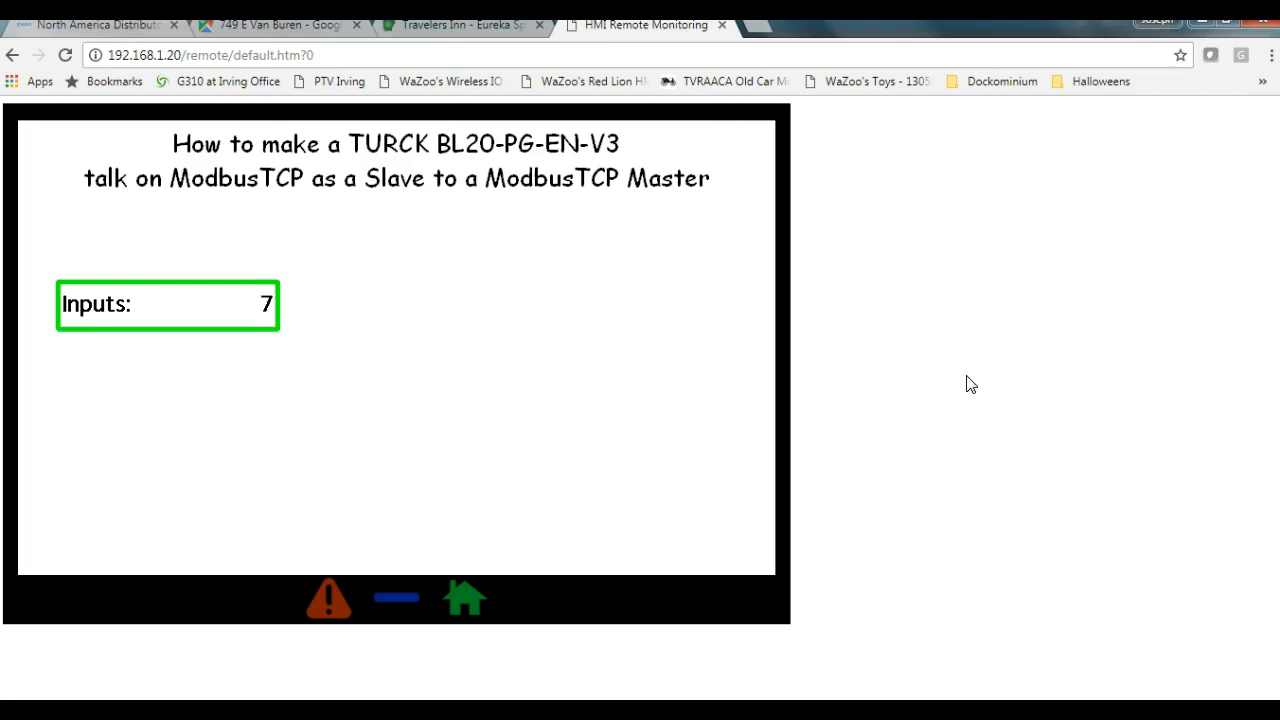
Step: Switch to CODESYS, open the PLC_PRG program and log out of the PLC to return it to editing mode
key(alt+Tab)
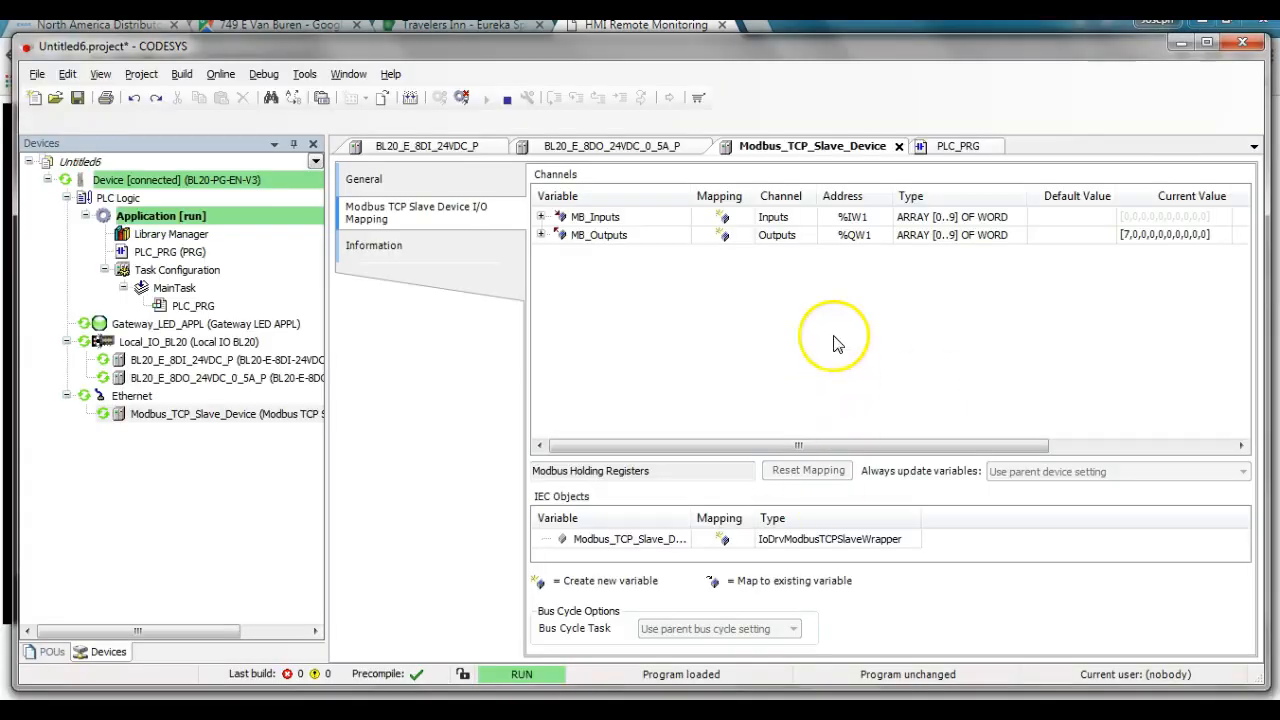
double_click(198, 306)
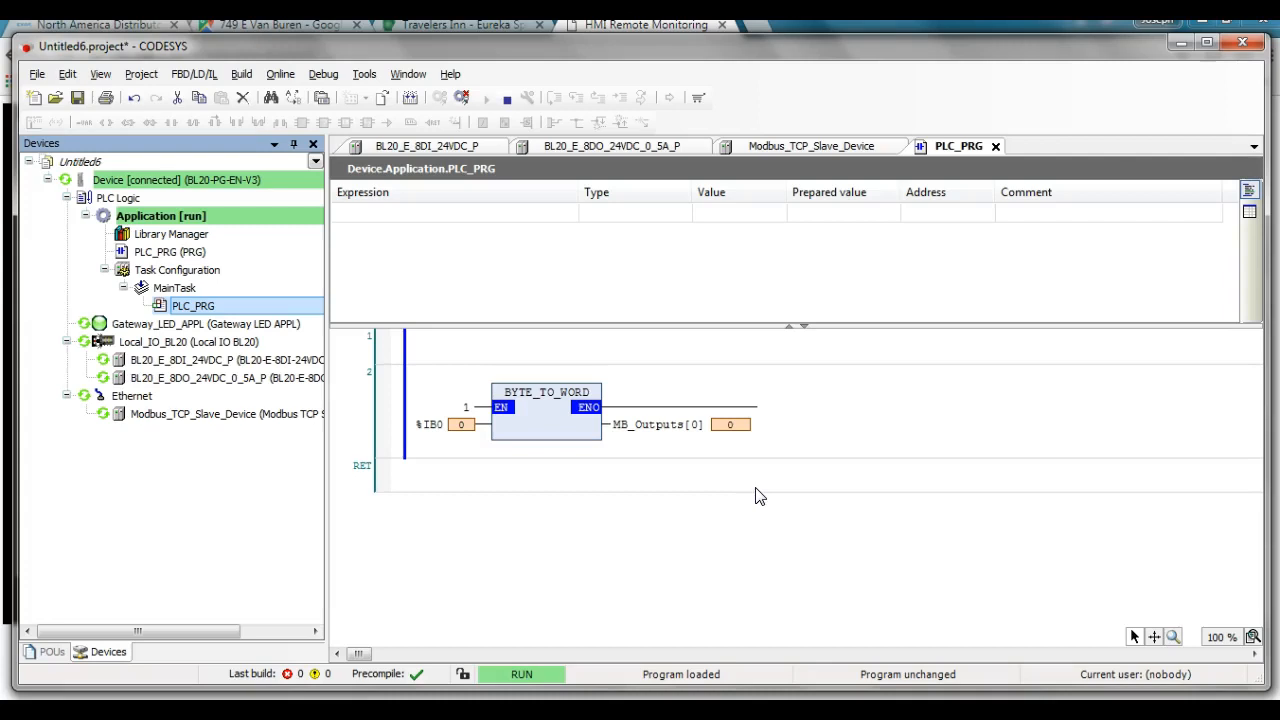
click(461, 97)
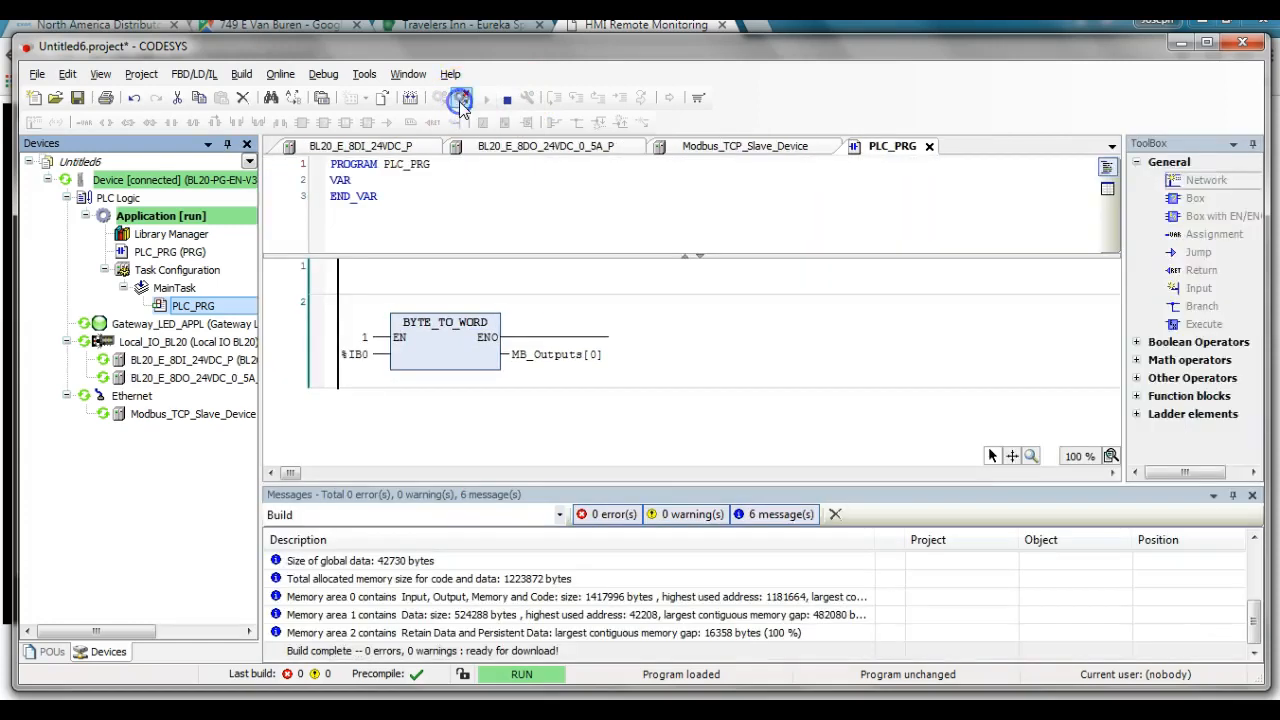
click(700, 437)
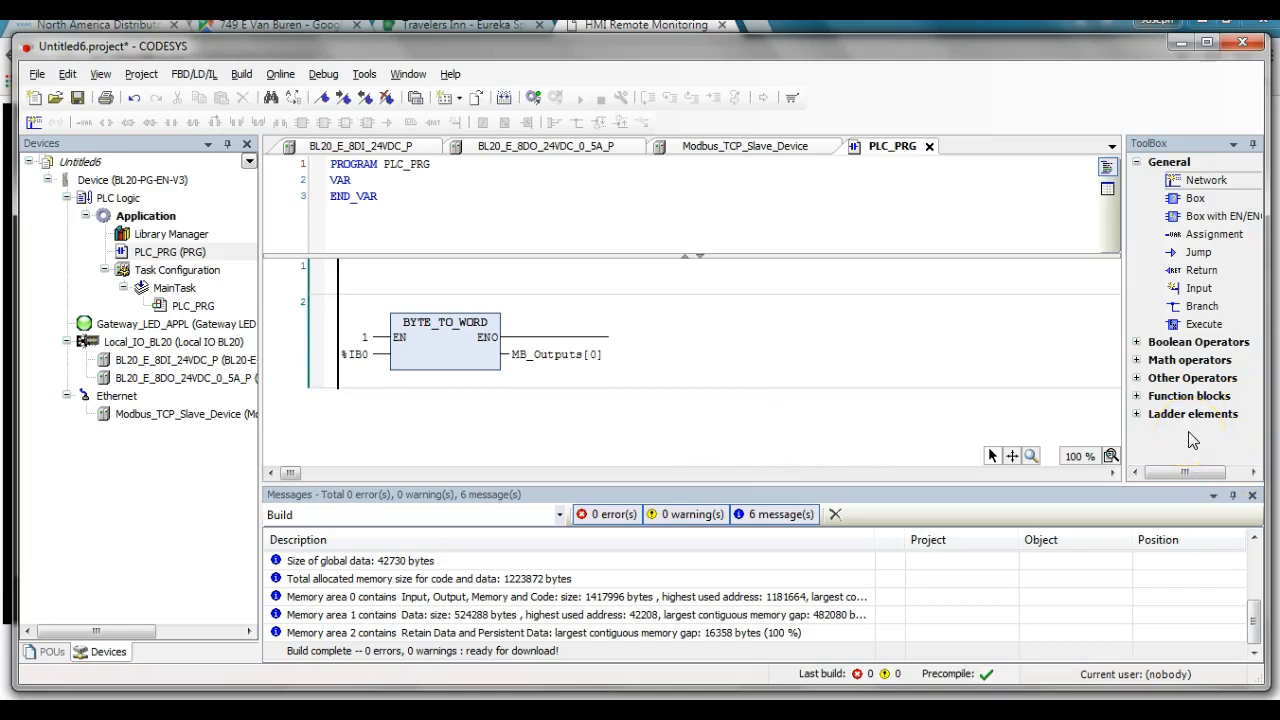
Step: Insert a Conversion operator from Other Operators as a new network below the BYTE_TO_WORD network in PLC_PRG
click(1136, 395)
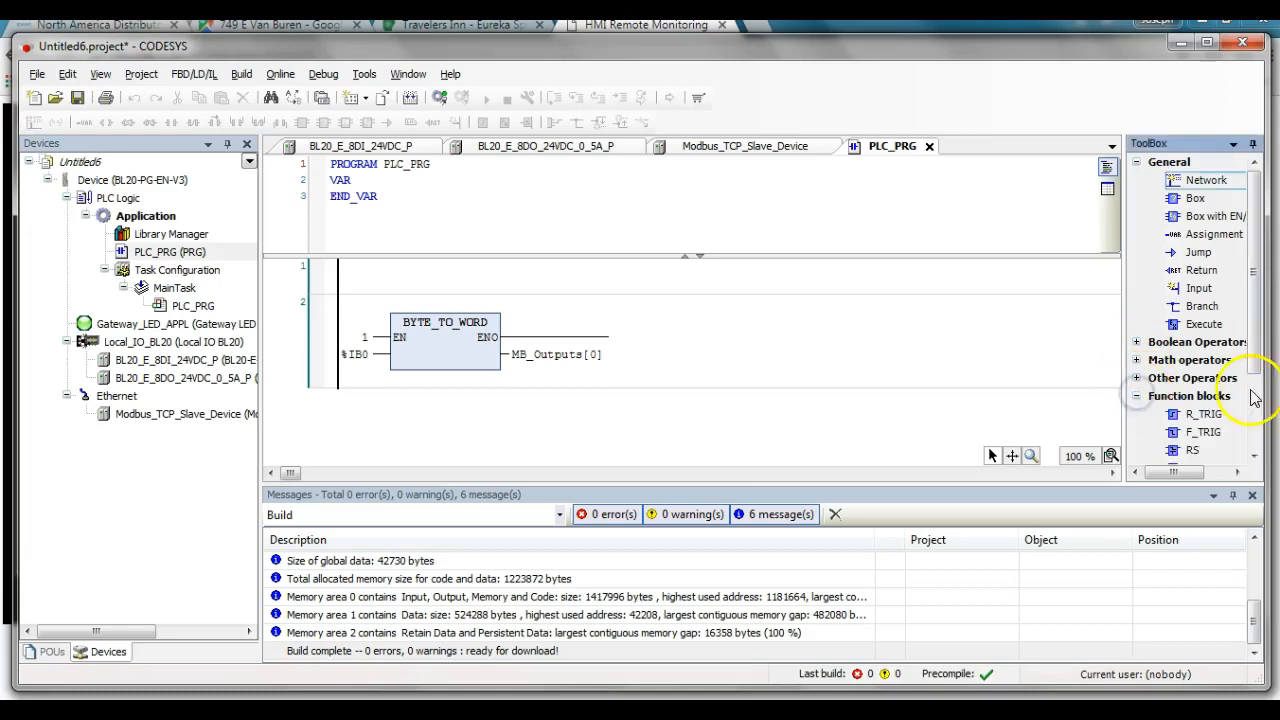
click(1260, 425)
click(1137, 288)
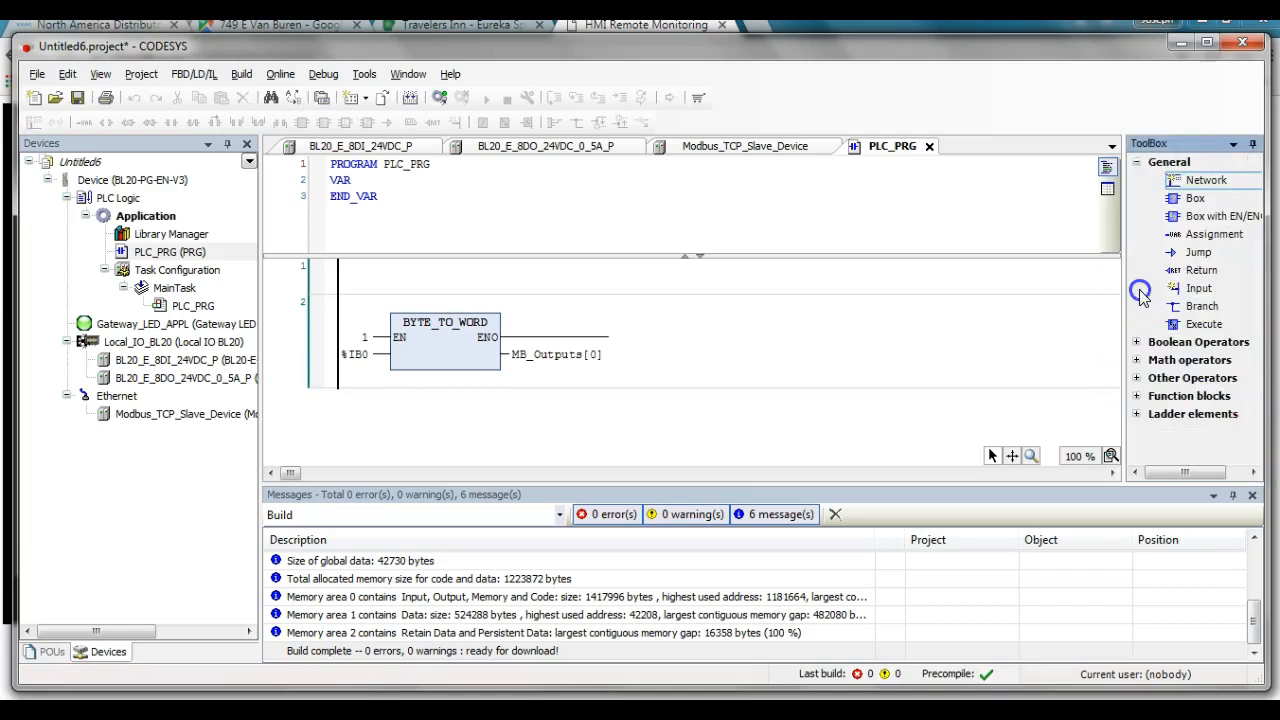
click(1136, 161)
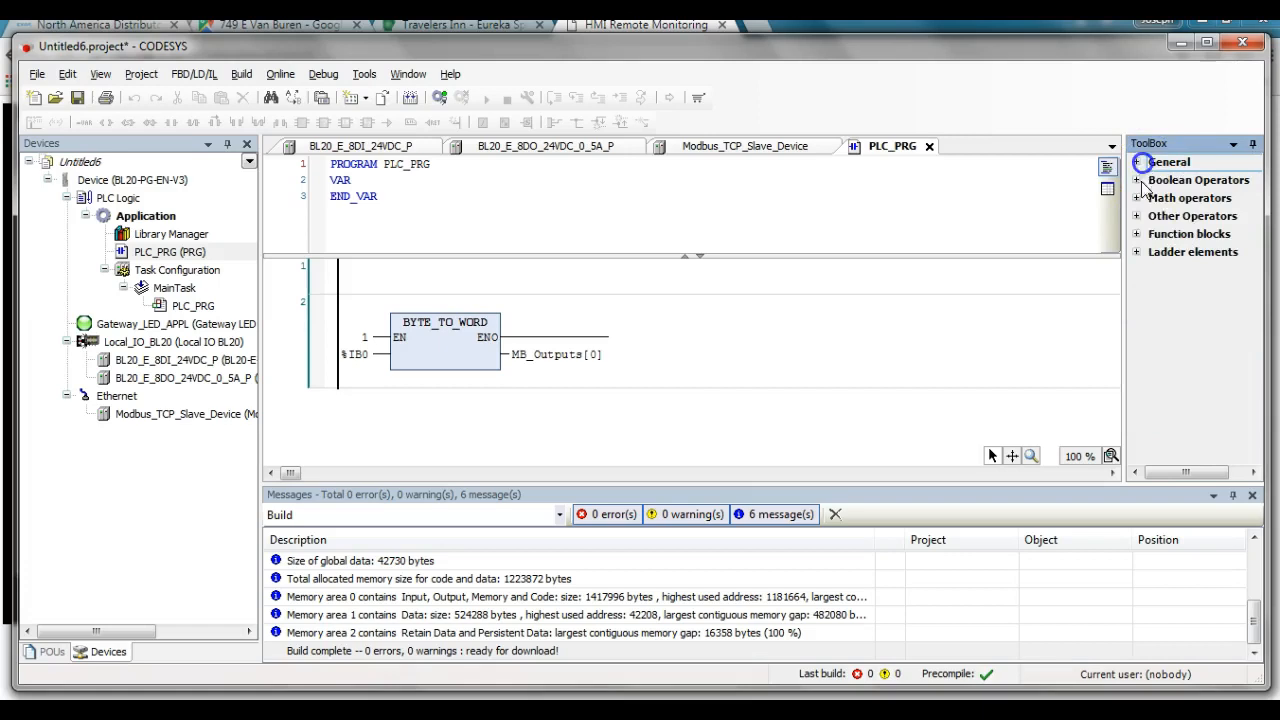
click(1143, 218)
drag(1205, 306, 285, 384)
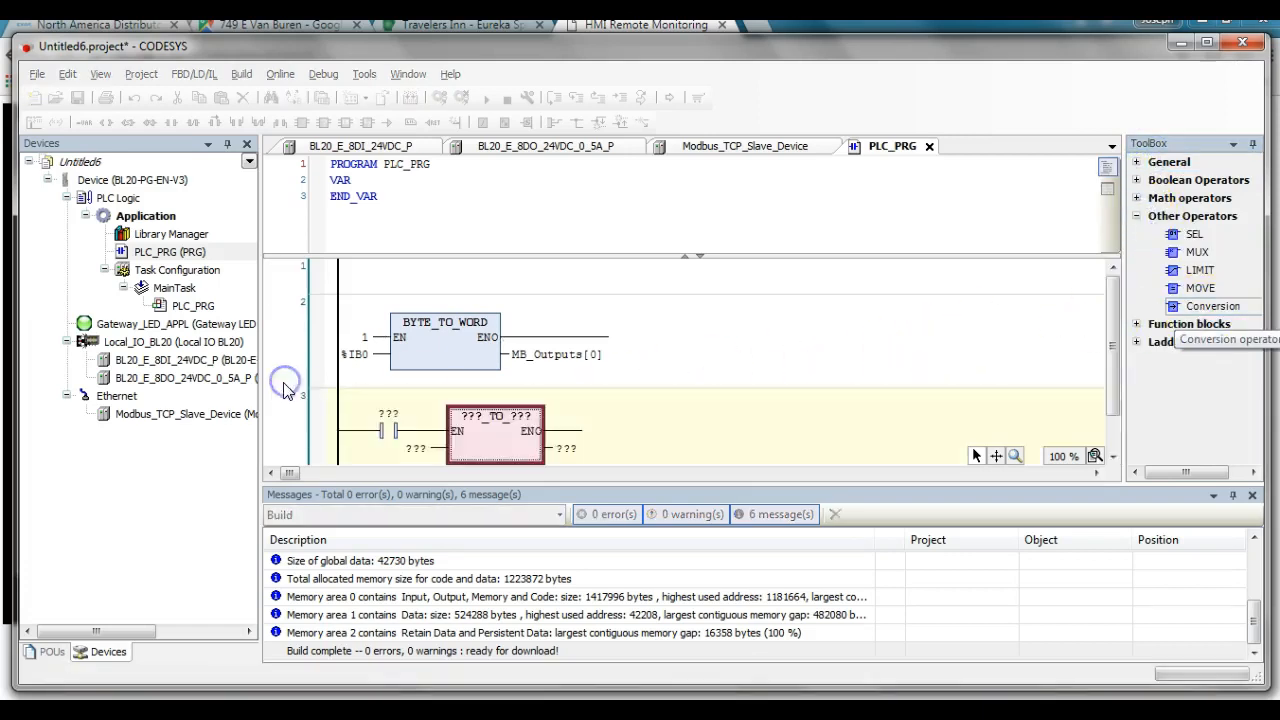
Step: Assign the WORD_TO_BYTE conversion operator to the new conversion block in network 3
click(557, 422)
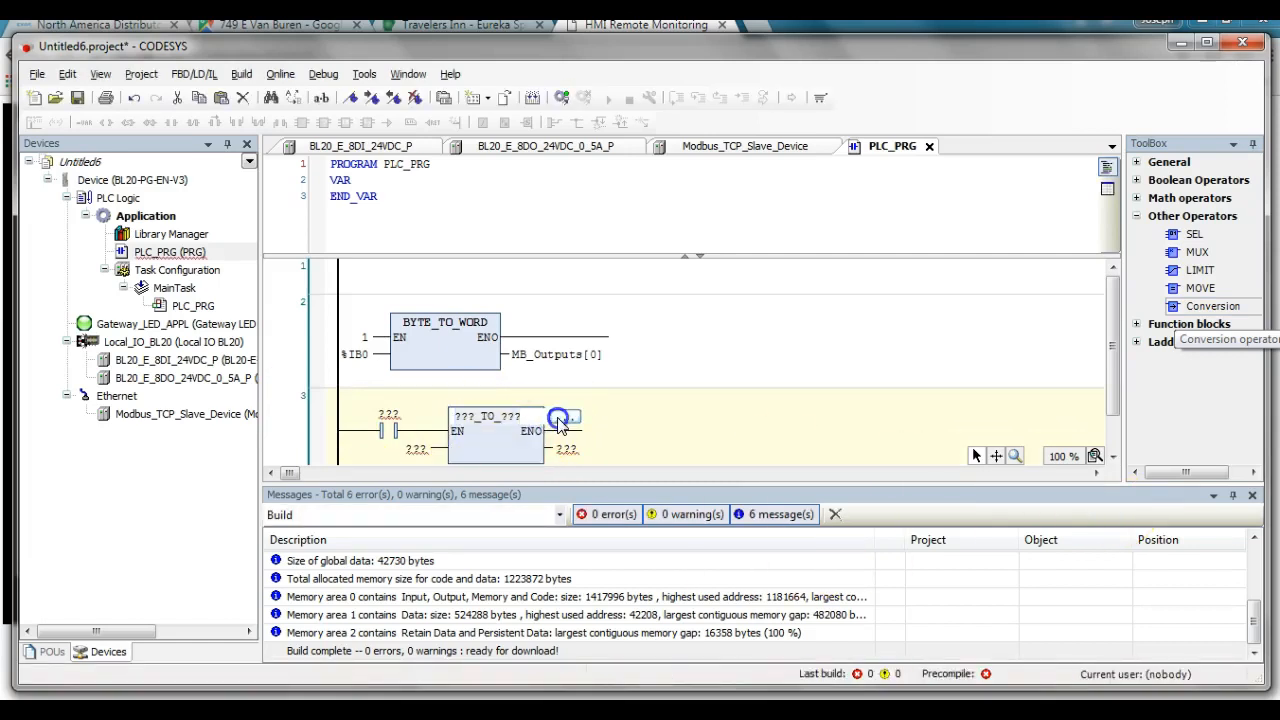
click(336, 167)
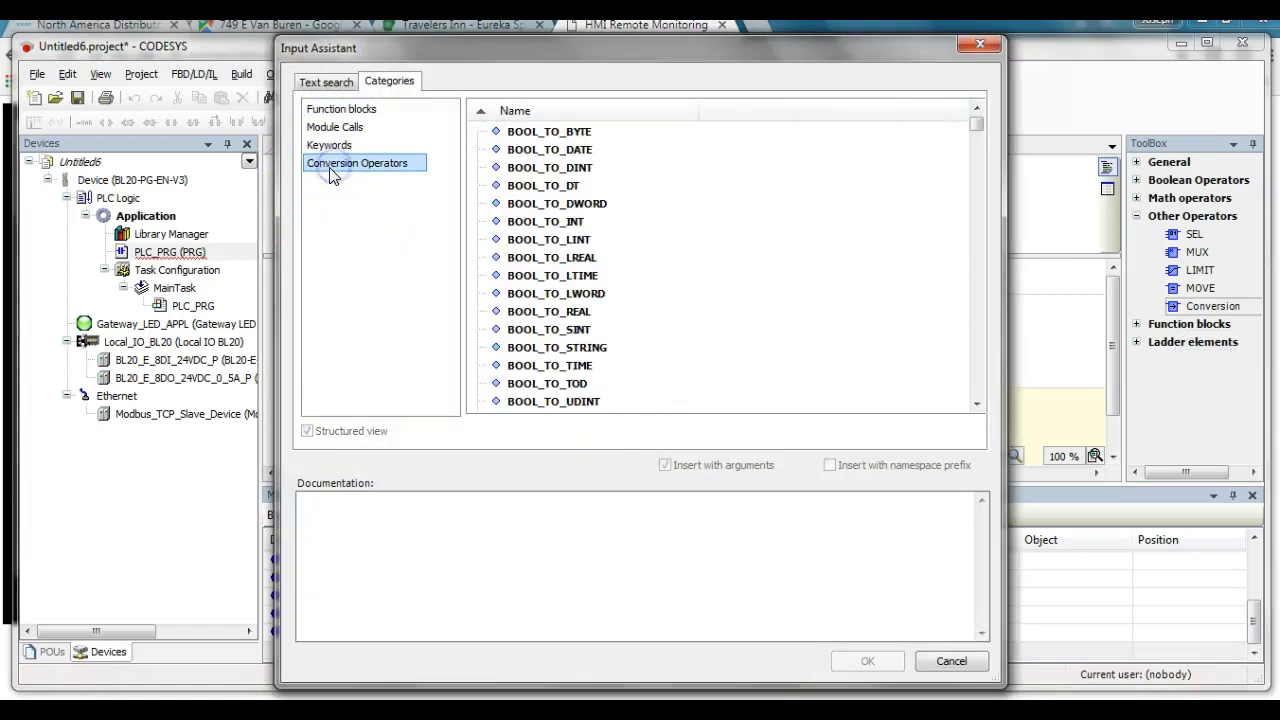
click(982, 173)
drag(982, 173, 971, 383)
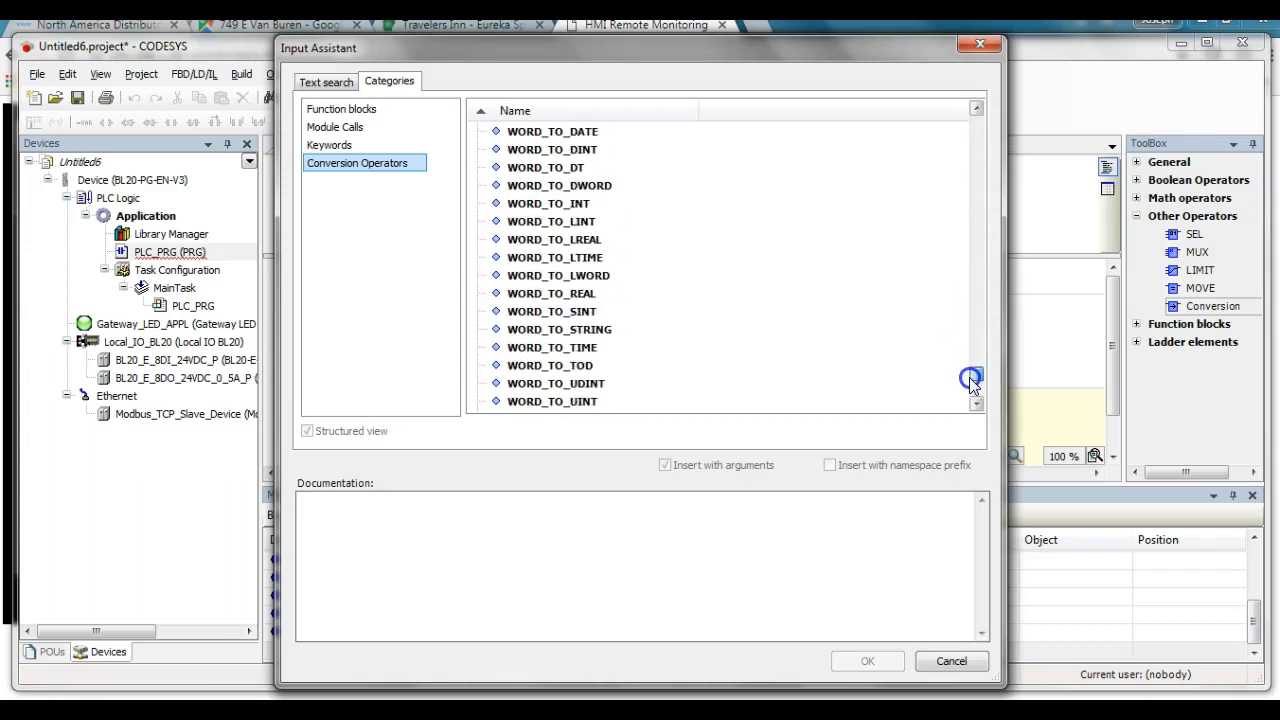
click(975, 227)
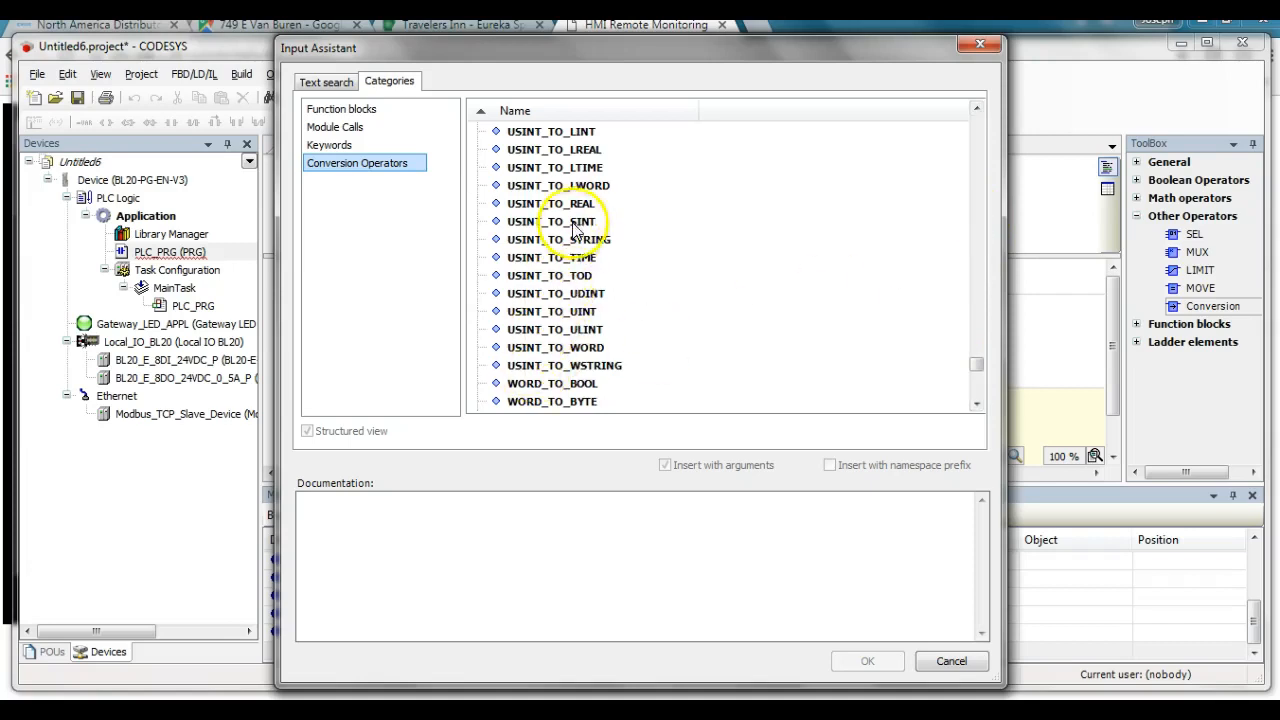
scroll(976, 166, down, 2)
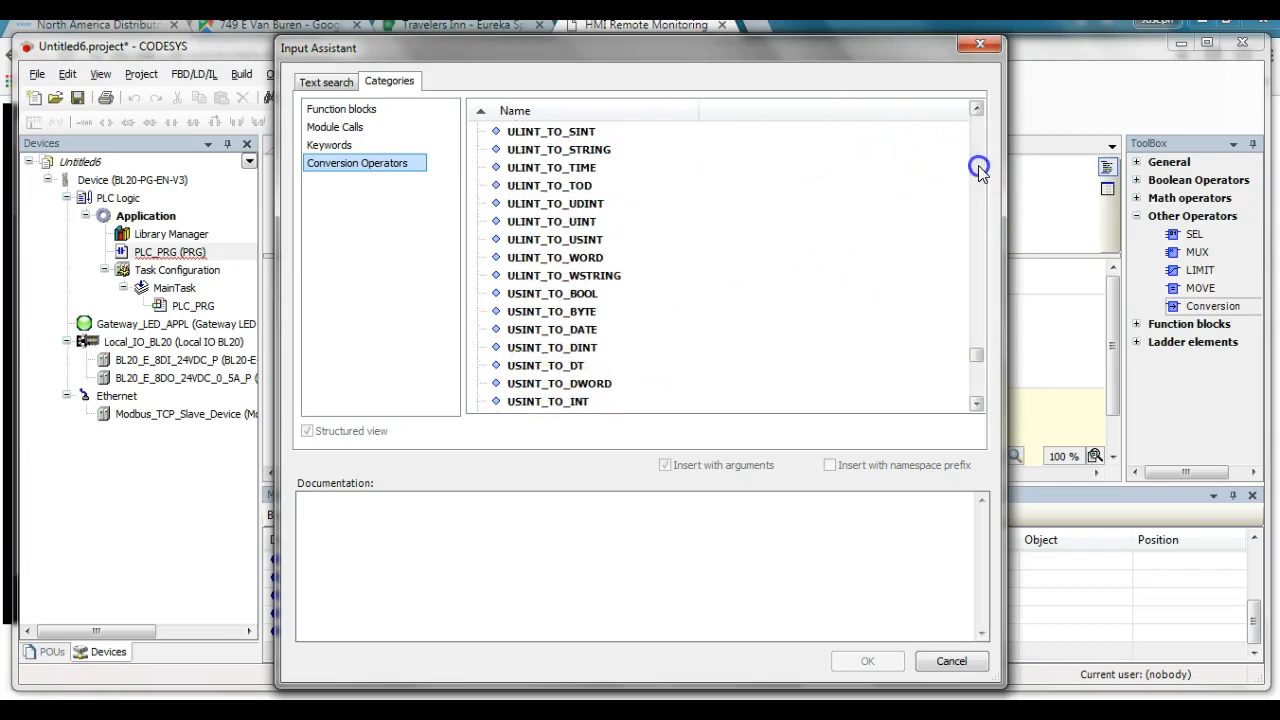
scroll(540, 345, up, 7)
click(564, 311)
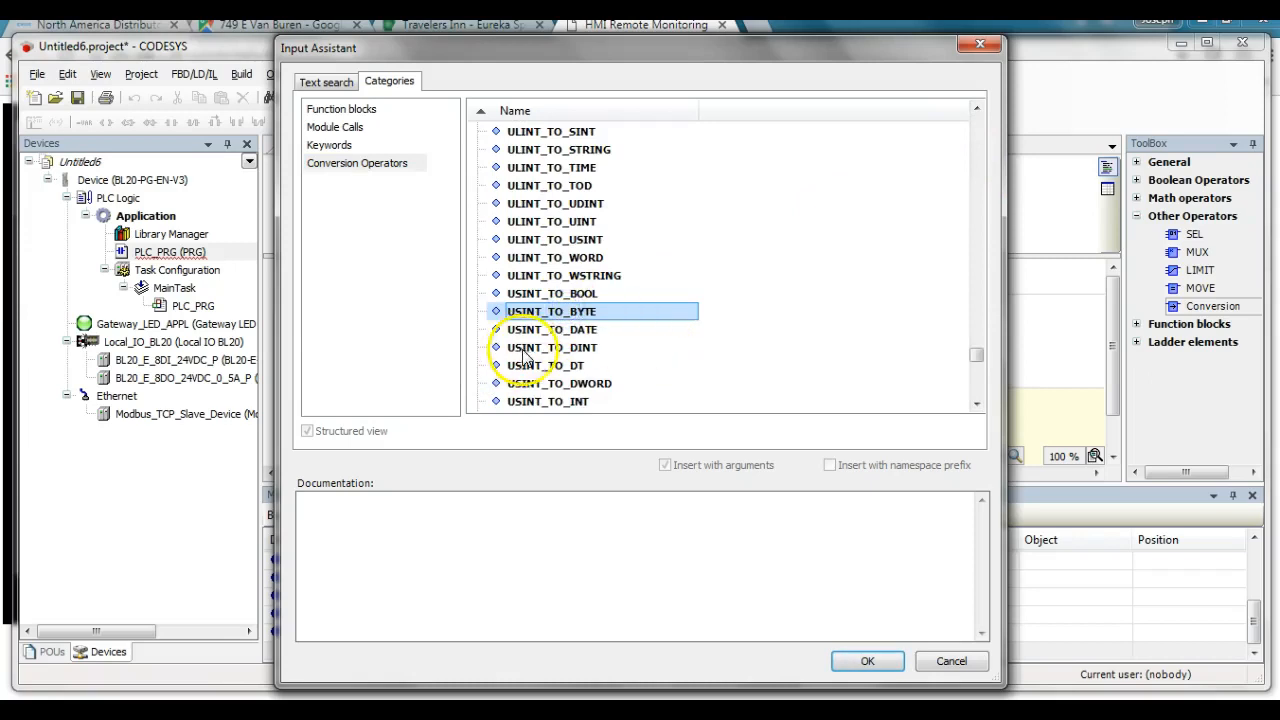
click(978, 385)
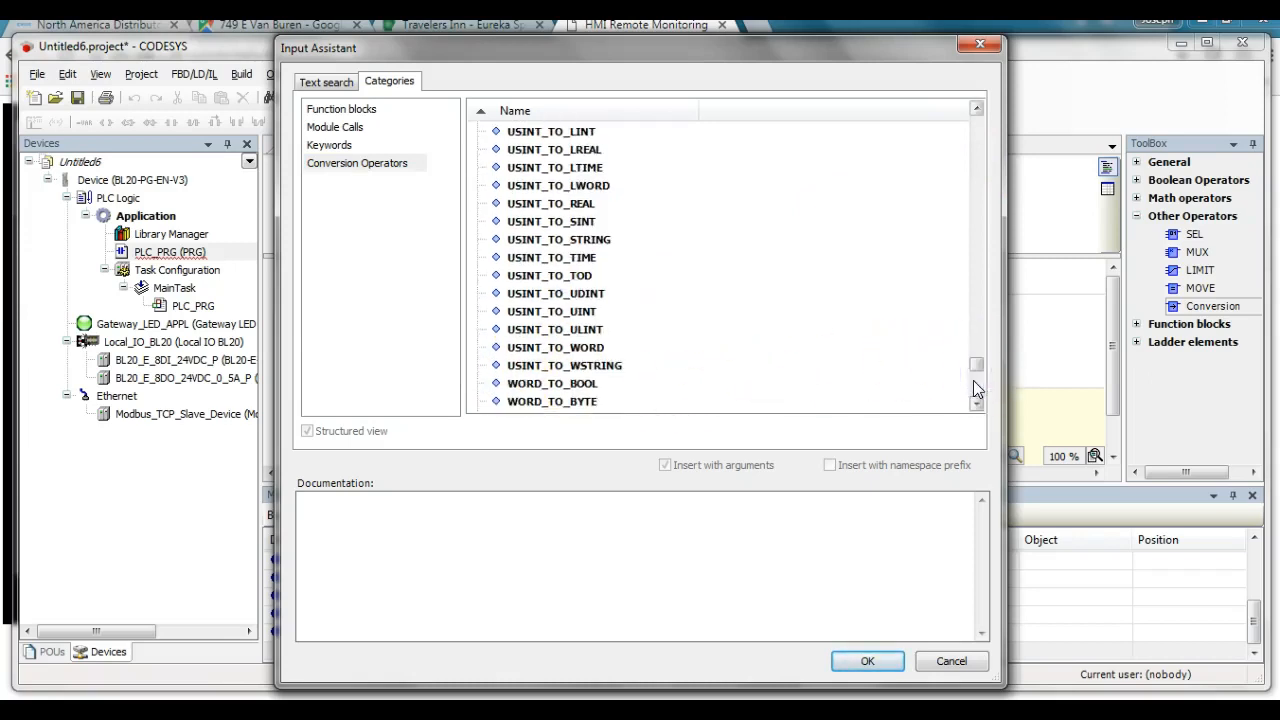
click(560, 401)
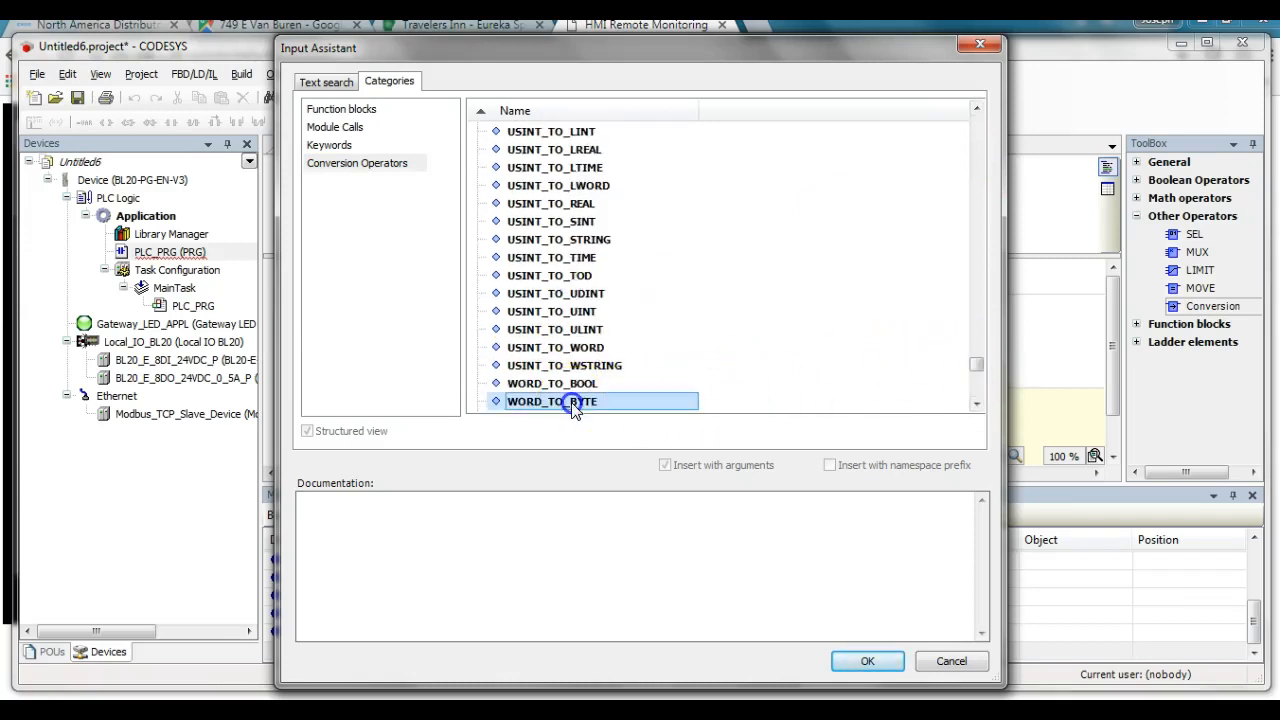
click(862, 661)
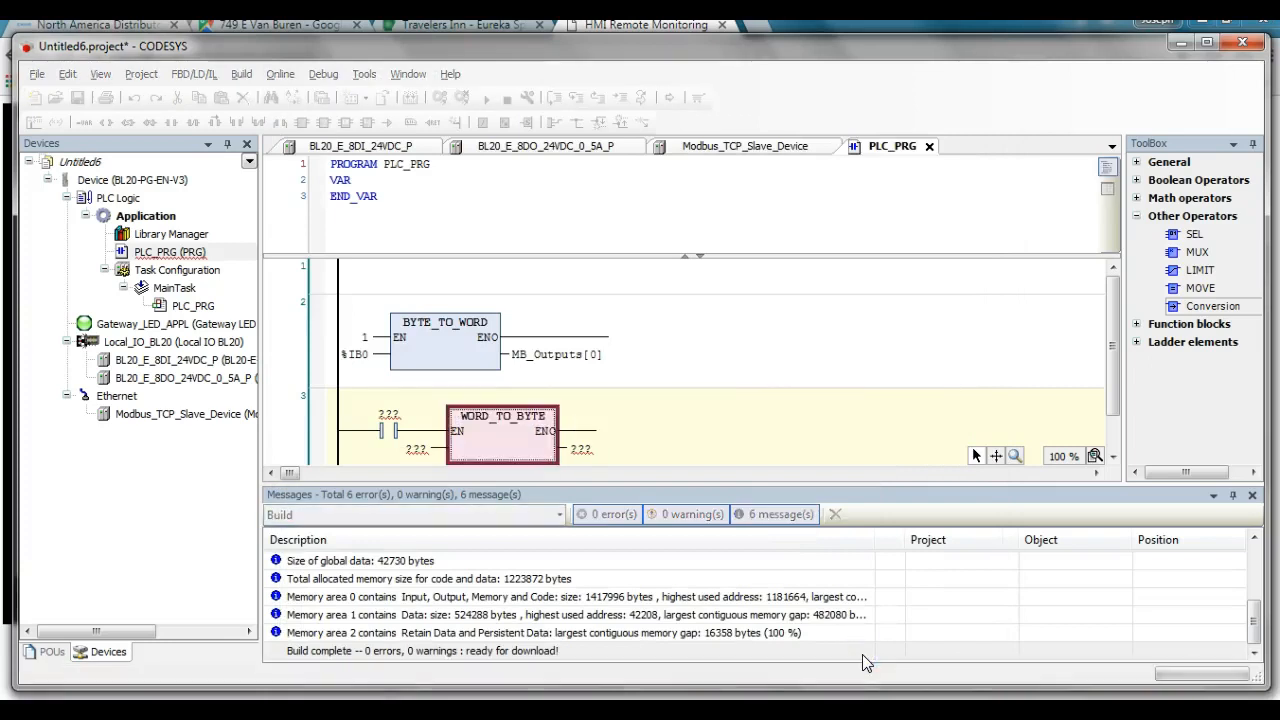
Step: Replace the unnamed contact at the EN input of the WORD_TO_BYTE block with the constant 1
click(389, 420)
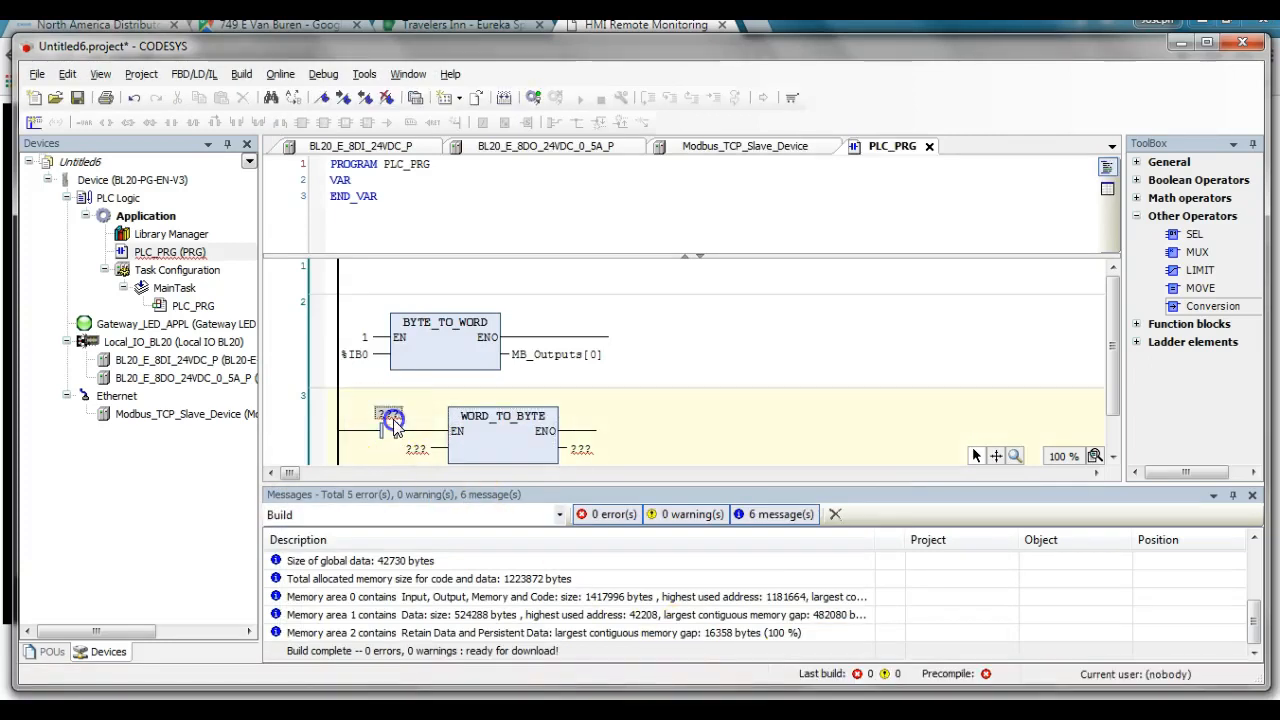
text(1)
key(Return)
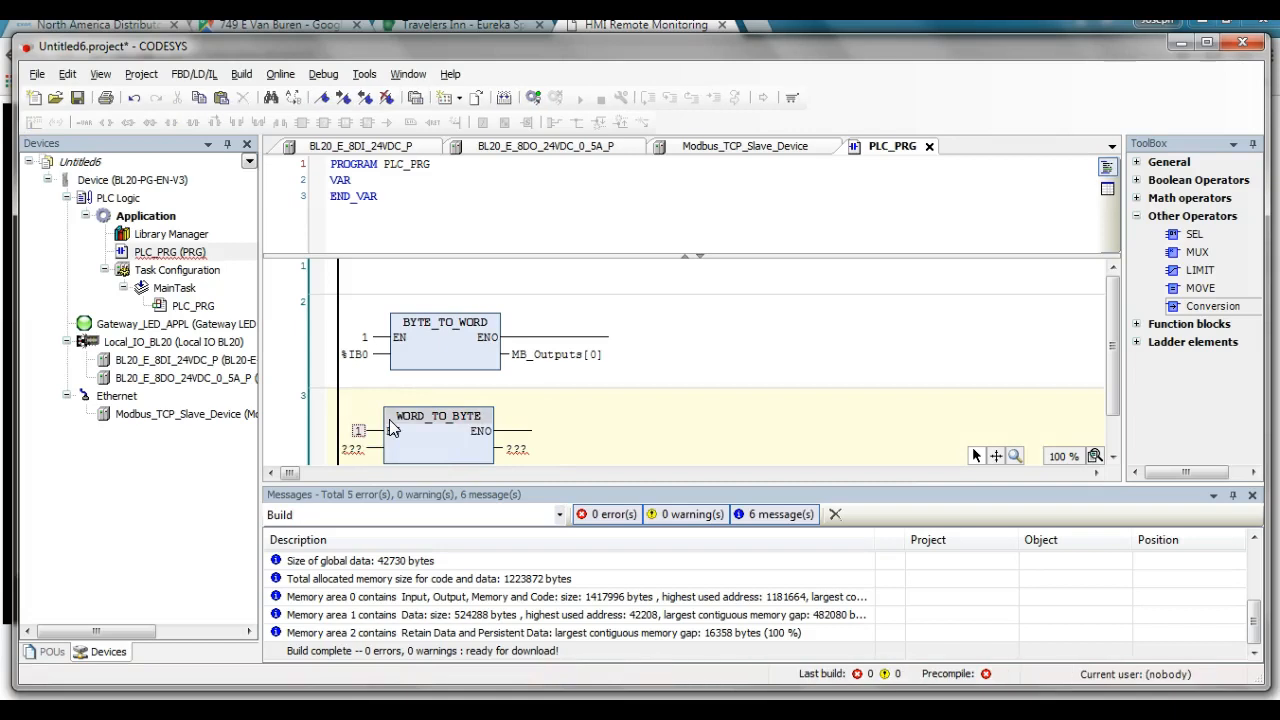
Step: Set the WORD_TO_BYTE block's value input to MB_Inputs[0], picking MB_Inputs from IoConfig_Globals_Mapping and adding the array index
click(356, 450)
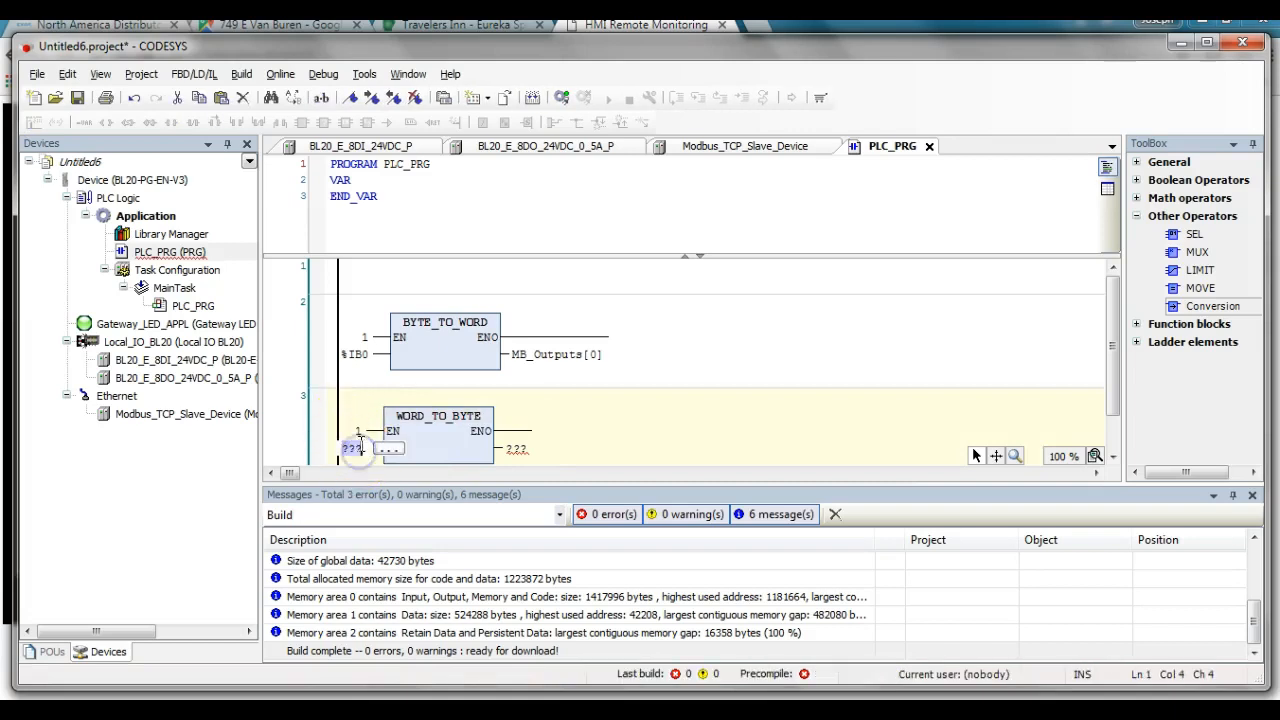
click(383, 450)
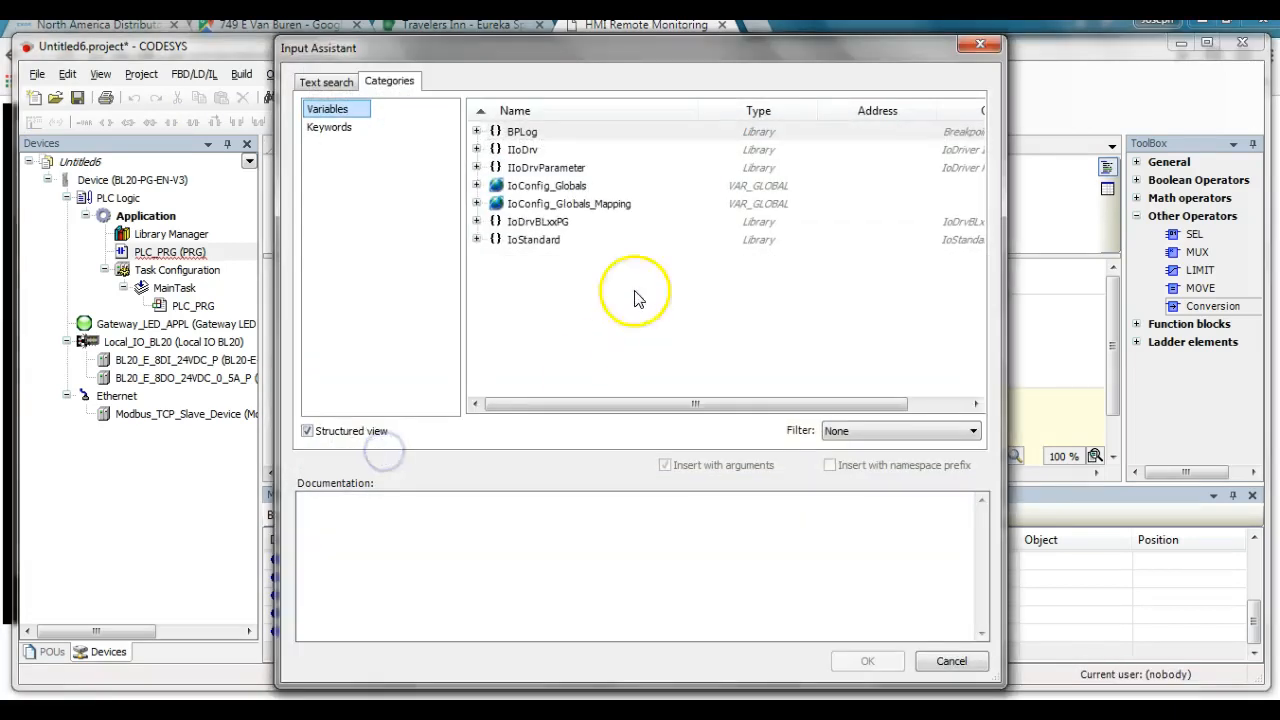
click(476, 204)
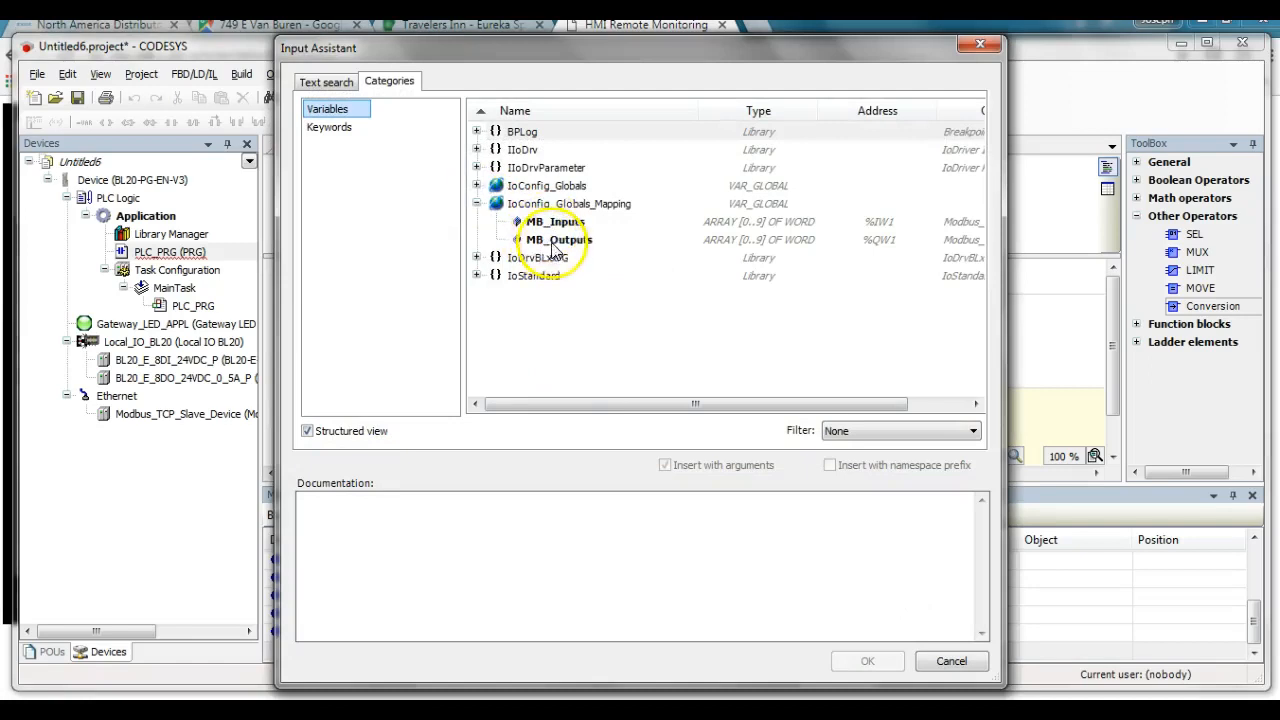
click(551, 229)
click(873, 665)
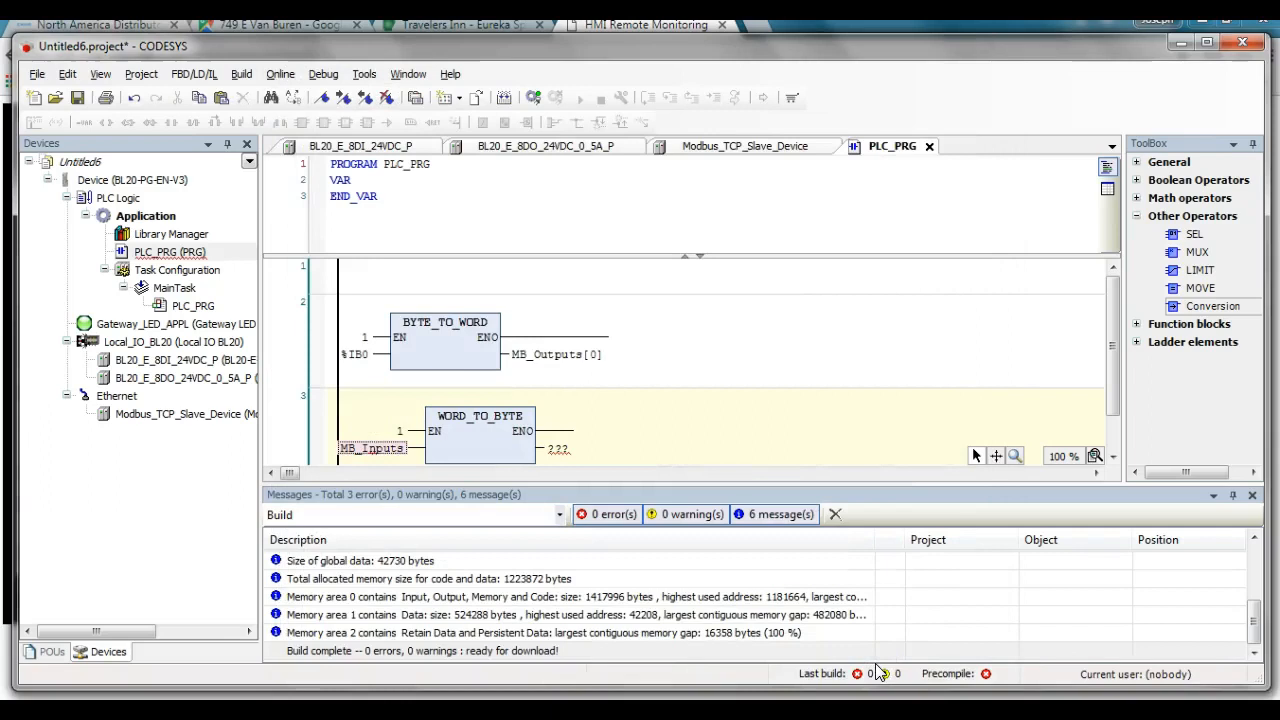
click(371, 449)
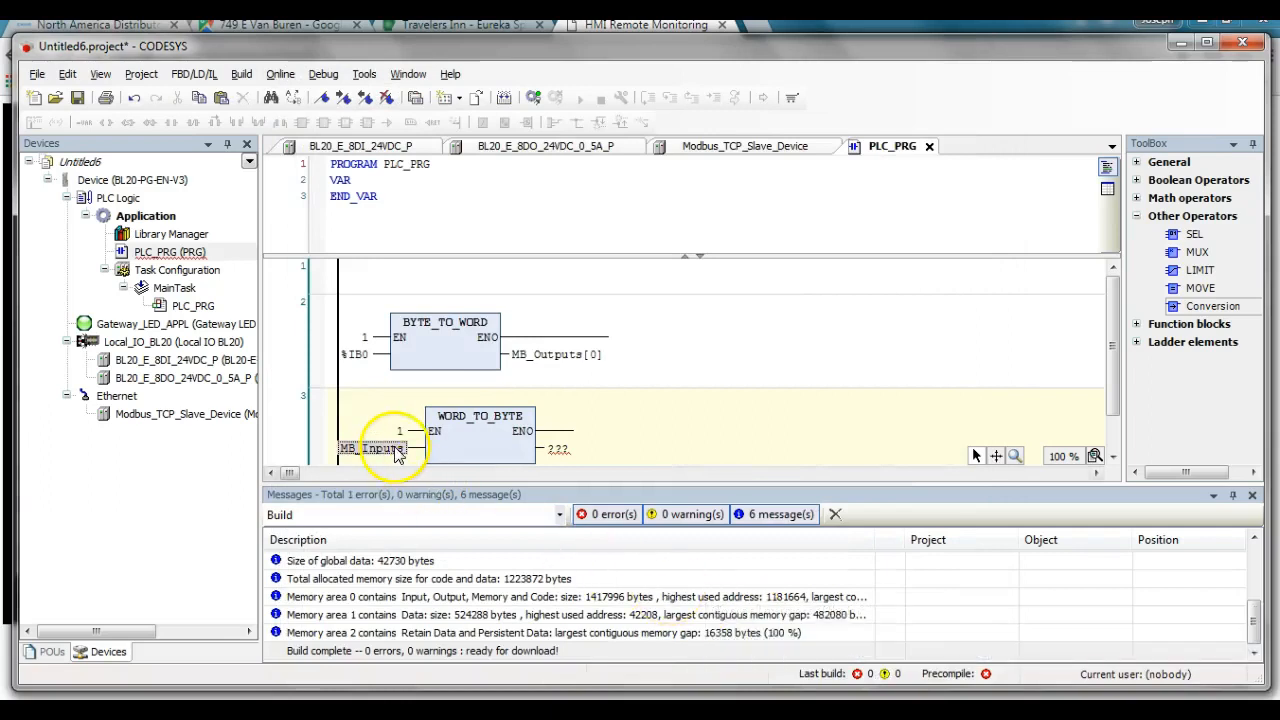
click(410, 448)
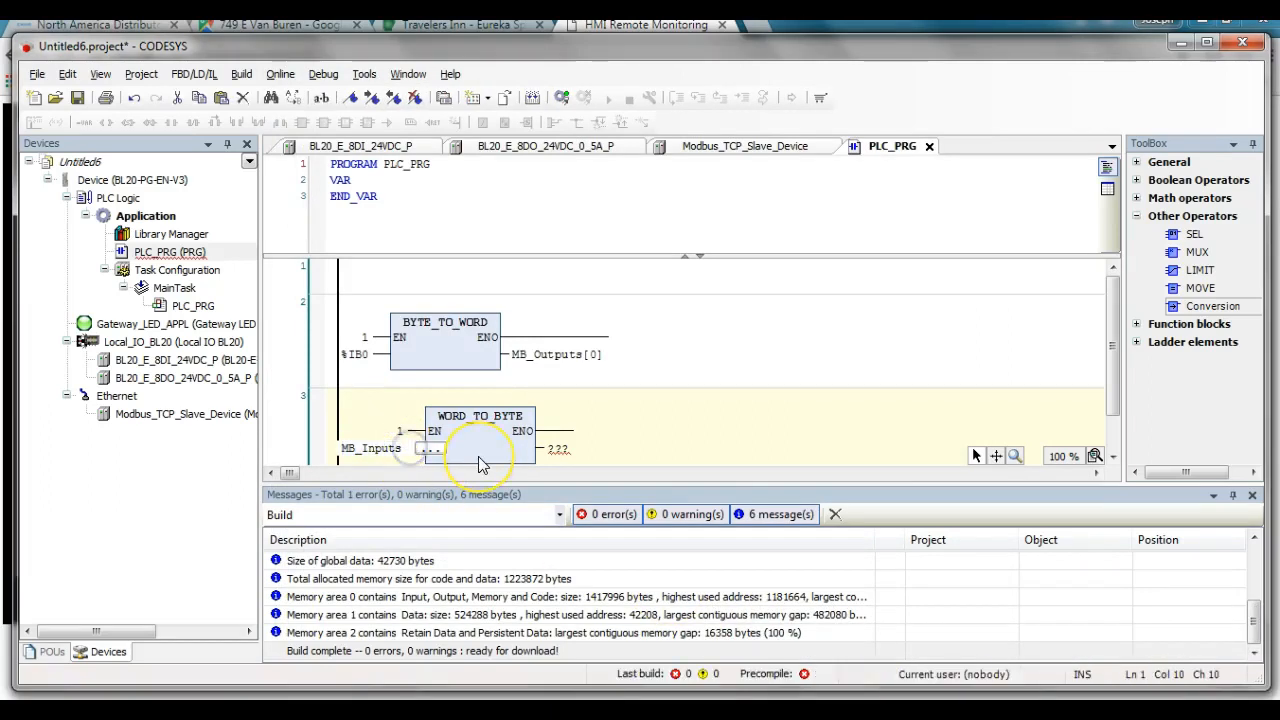
text([0)
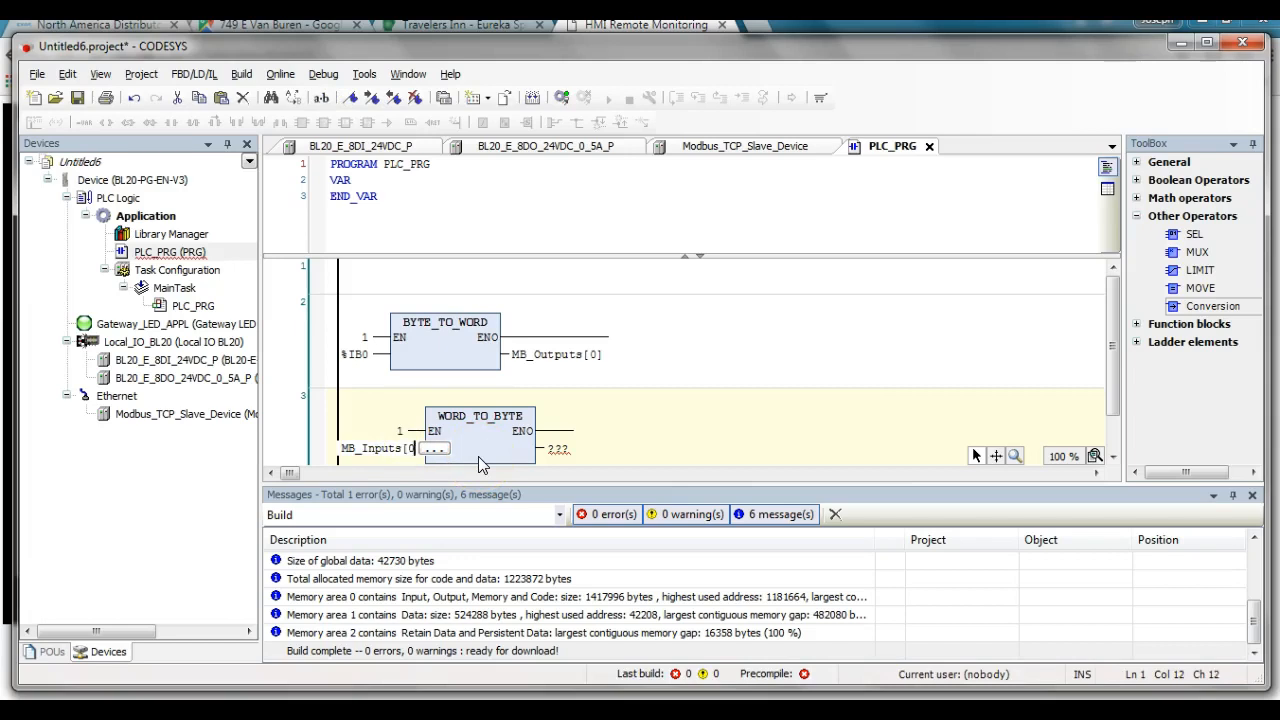
text(])
key(Return)
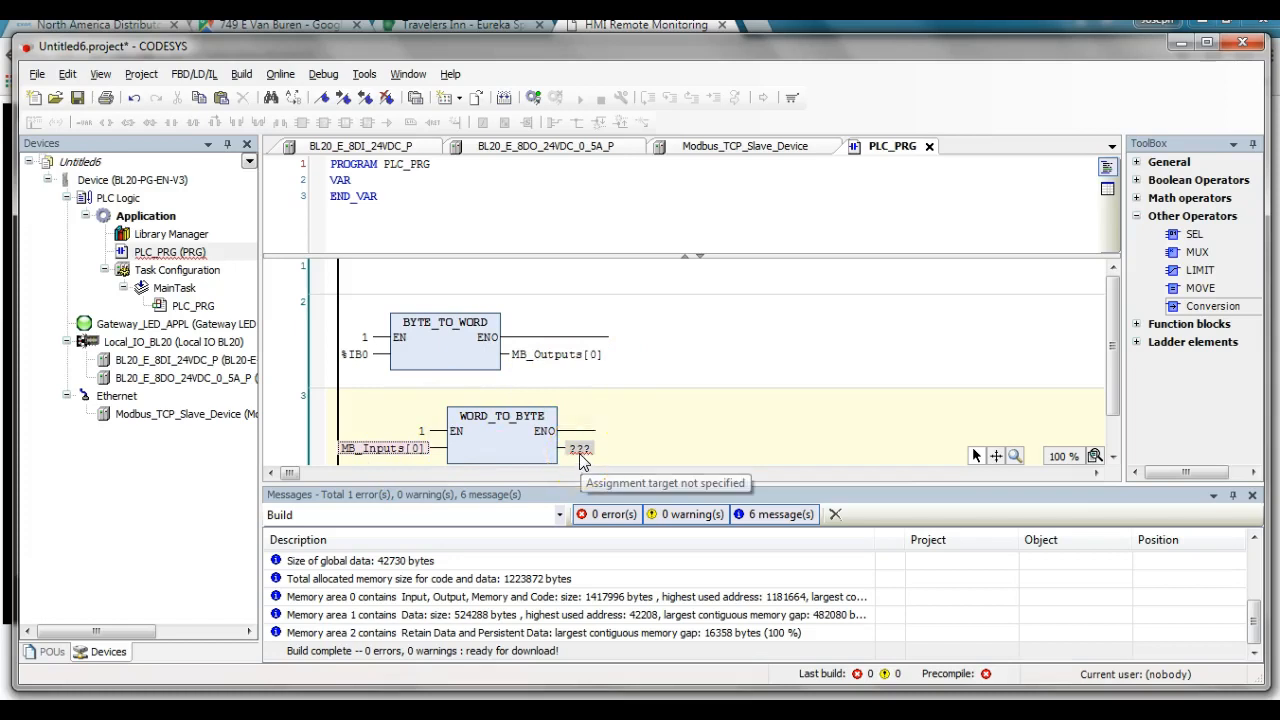
Step: Check the channel addresses of the BL20_E_8DO_24VDC_0_5A_P module and assign the WORD_TO_BYTE output to %QB1 in PLC_PRG
double_click(140, 380)
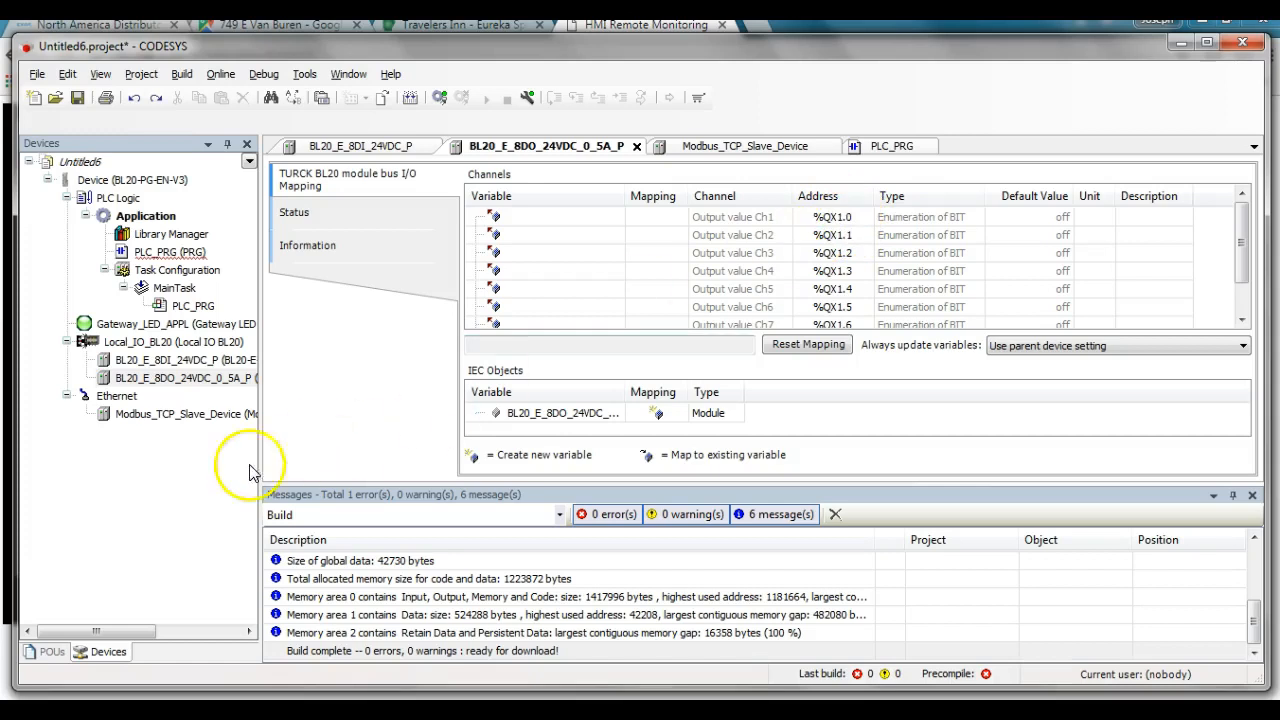
double_click(190, 306)
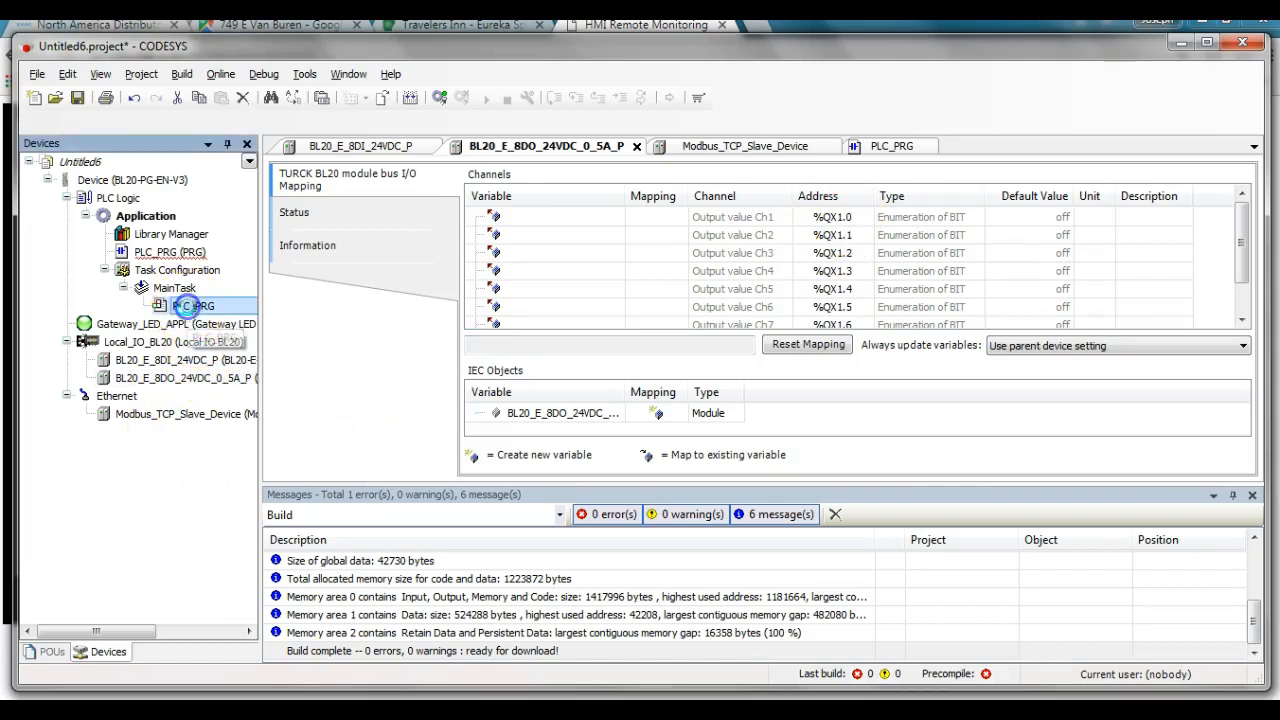
click(584, 455)
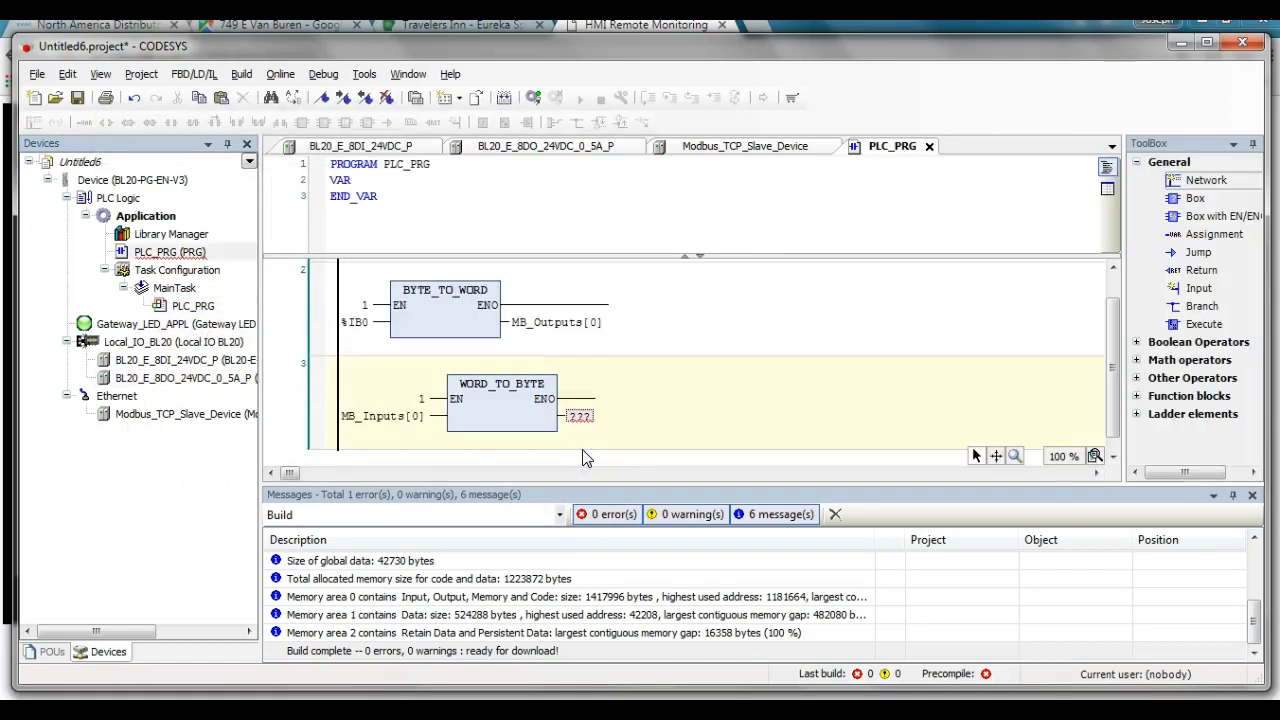
text(%QB1)
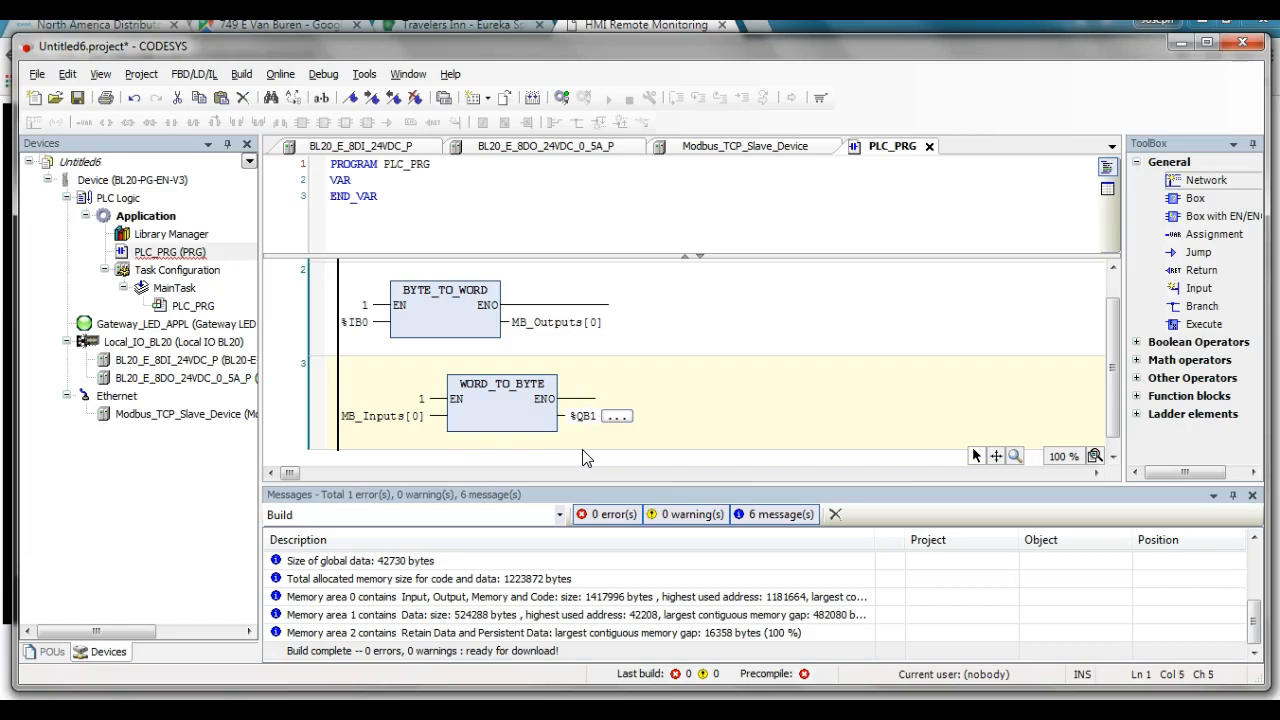
key(Return)
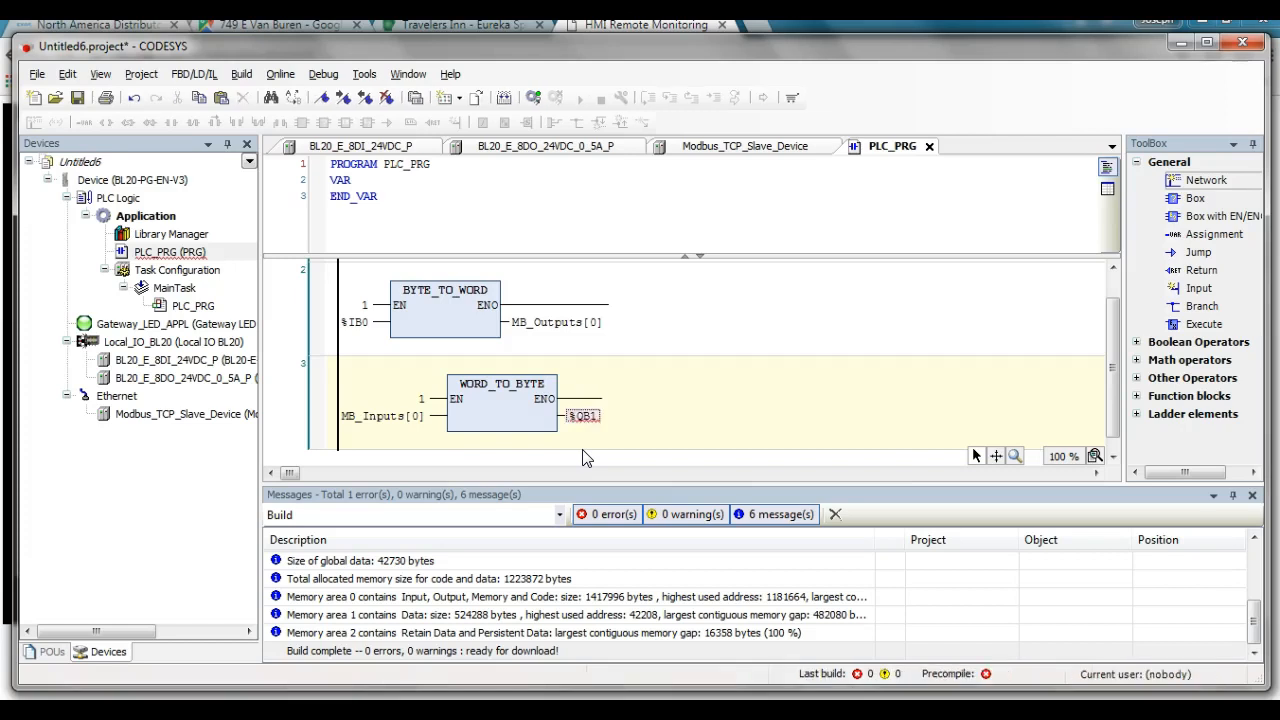
Step: Log in to the PLC with the changed program, ignoring the device version warning and accepting the login prompt
click(533, 97)
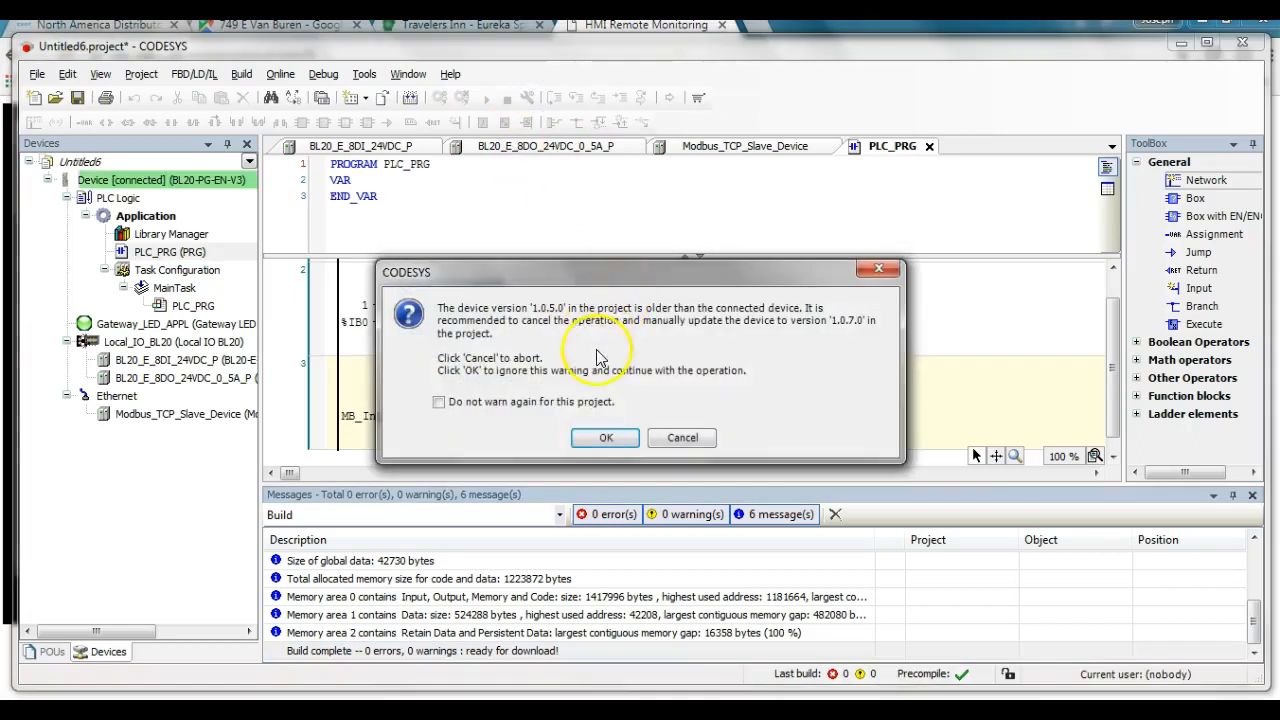
click(603, 437)
click(606, 464)
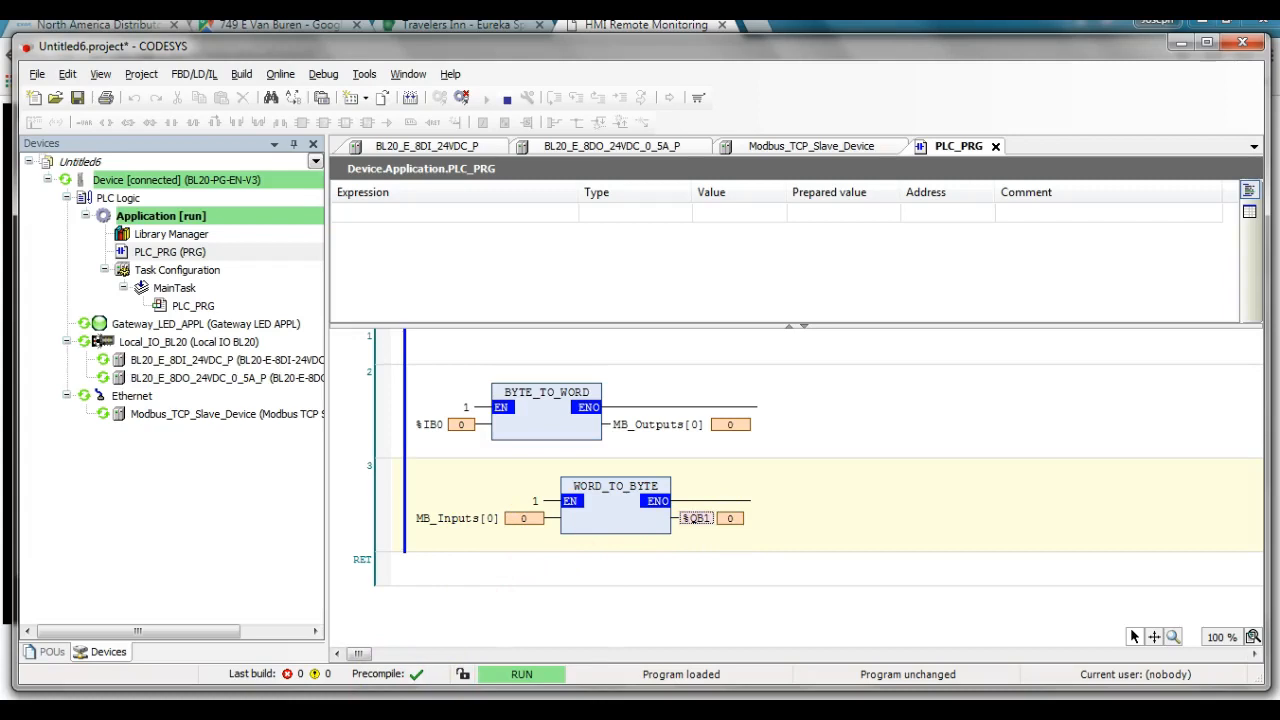
Step: Switch to Crimson 3.0 and add a new data tag named Outputs
click(374, 713)
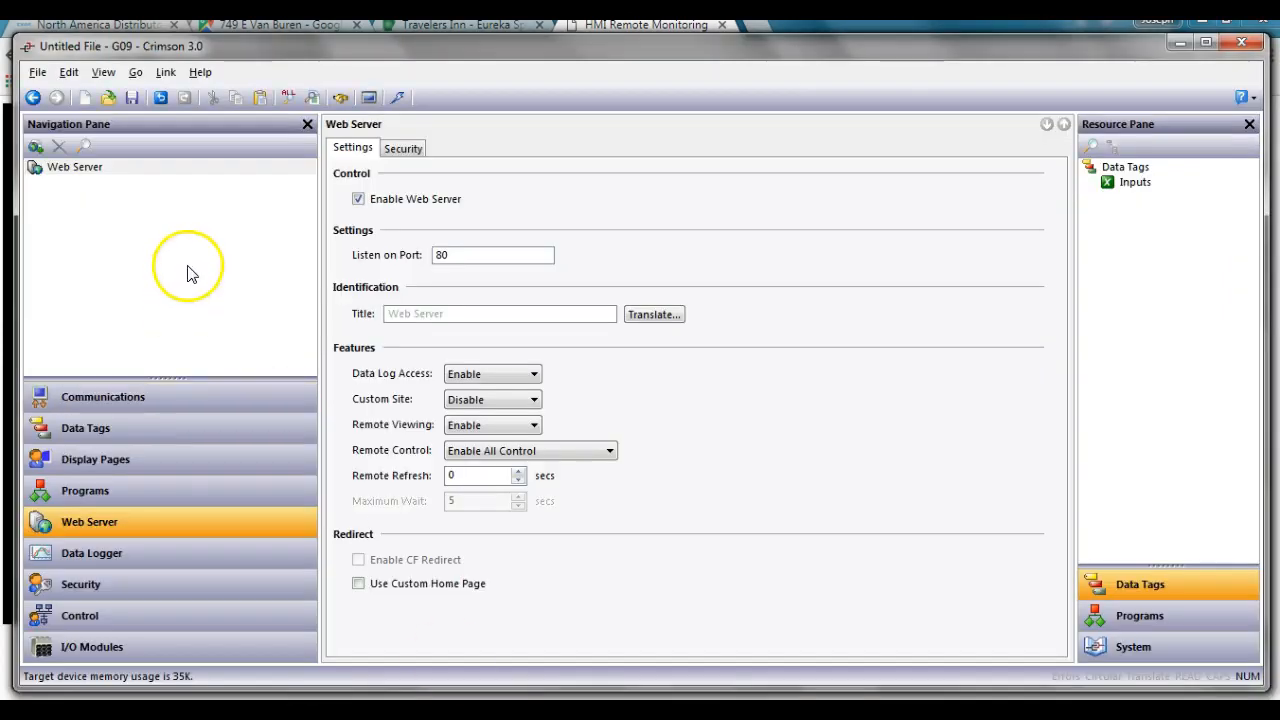
click(171, 430)
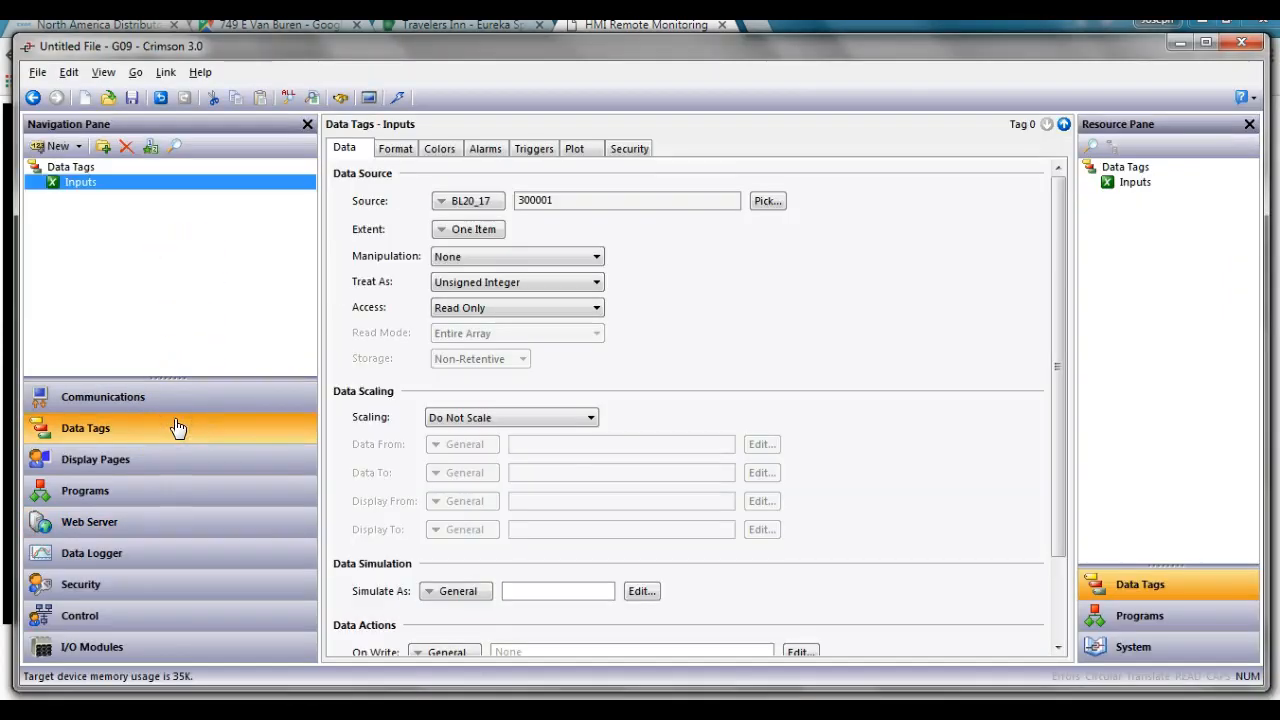
click(53, 146)
click(70, 198)
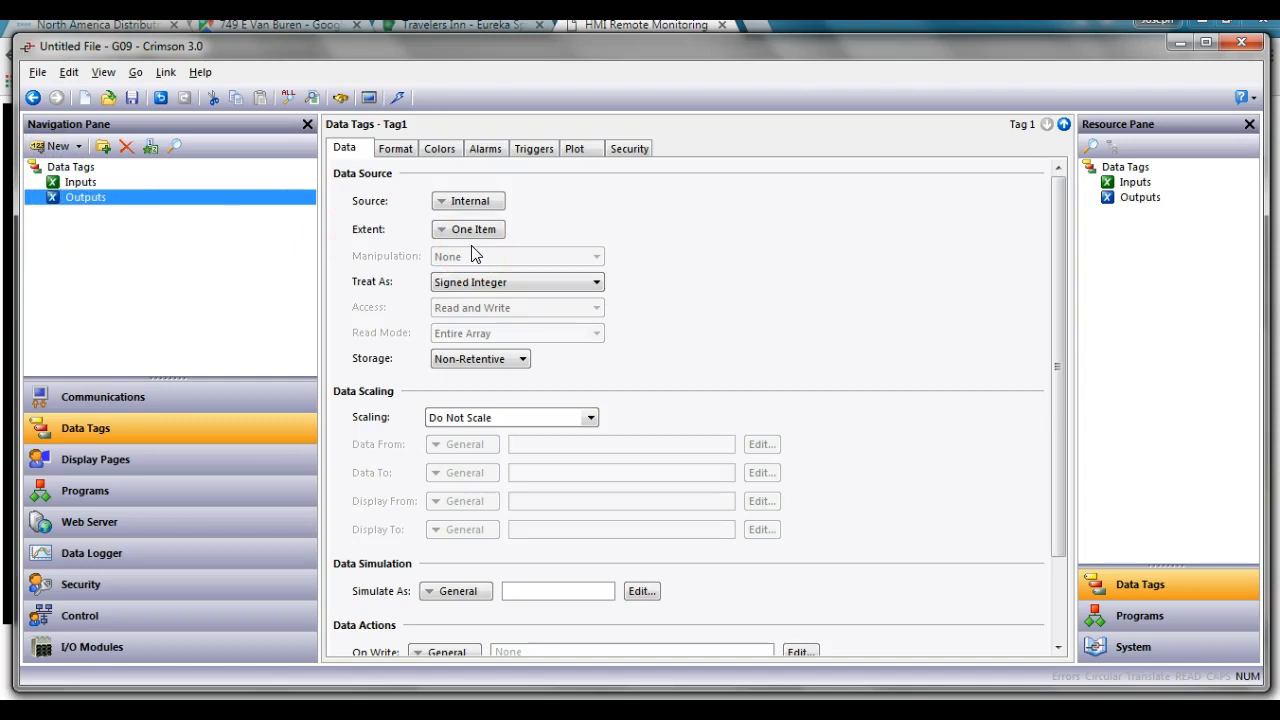
Step: Source the Outputs tag from BL20_17 holding register 400001 as Word as Word, and treat it as an Unsigned Integer
click(470, 201)
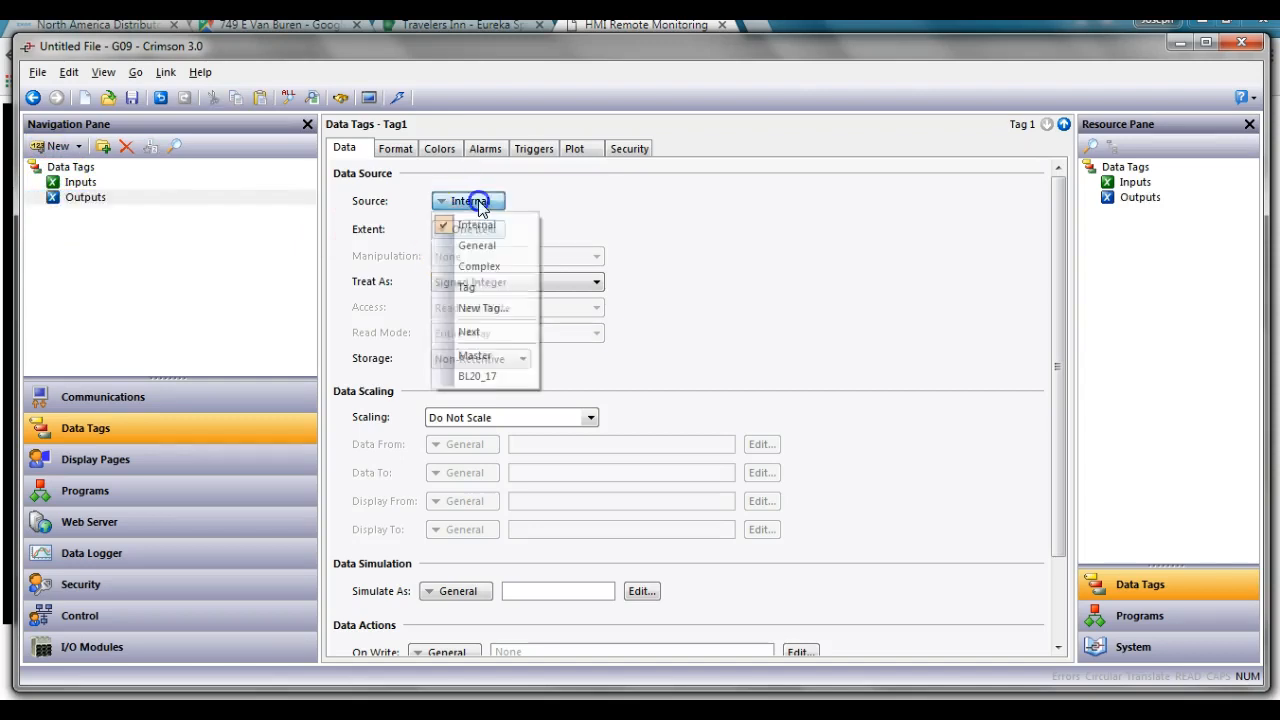
click(478, 376)
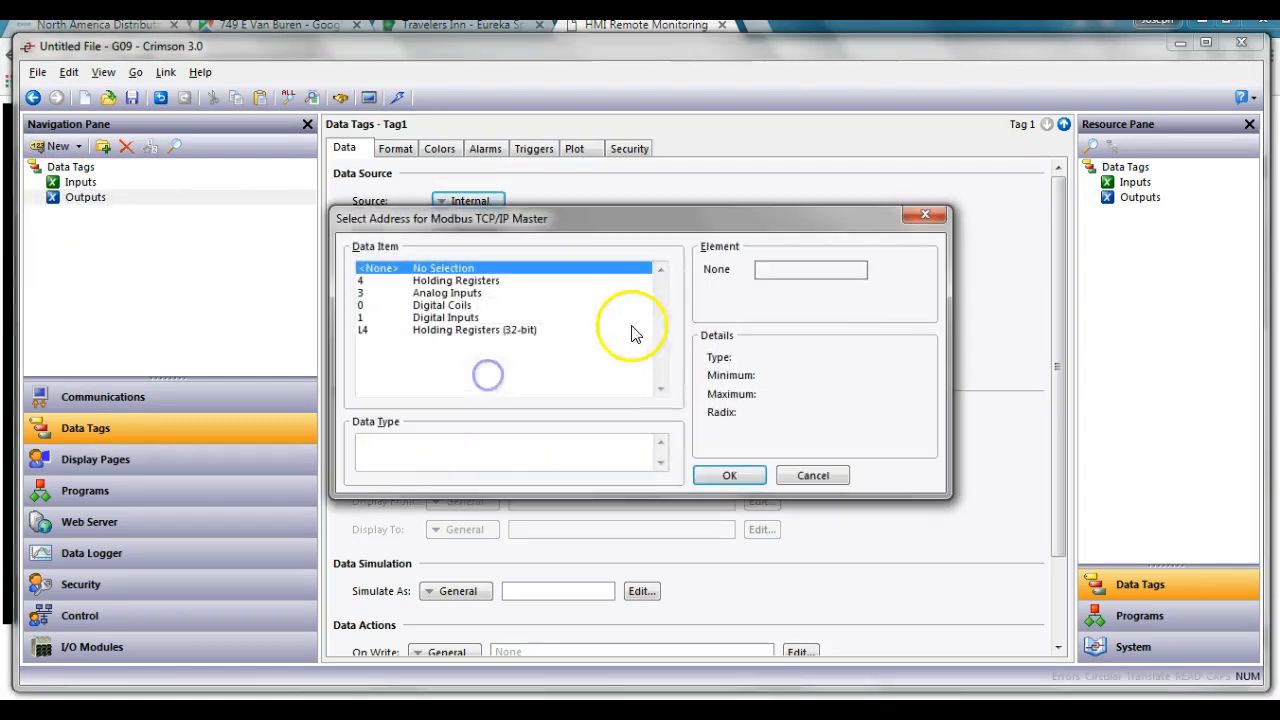
click(488, 284)
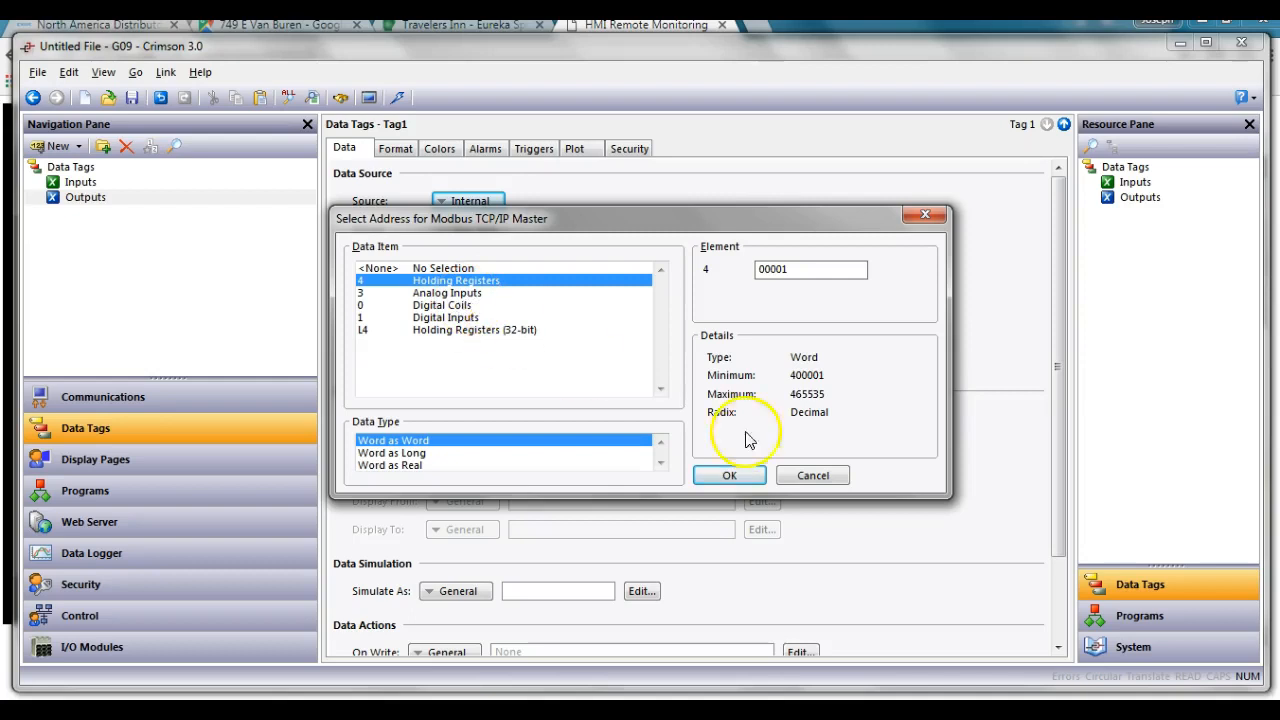
click(748, 476)
click(550, 287)
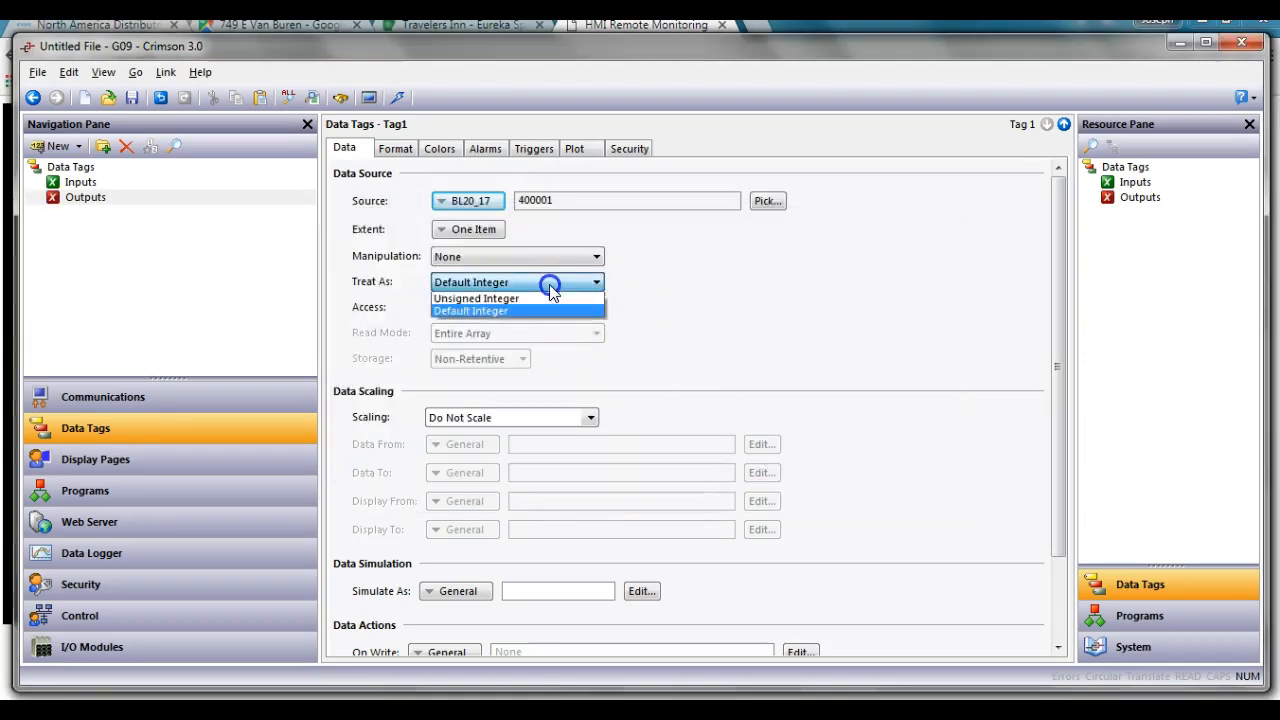
click(529, 308)
click(688, 324)
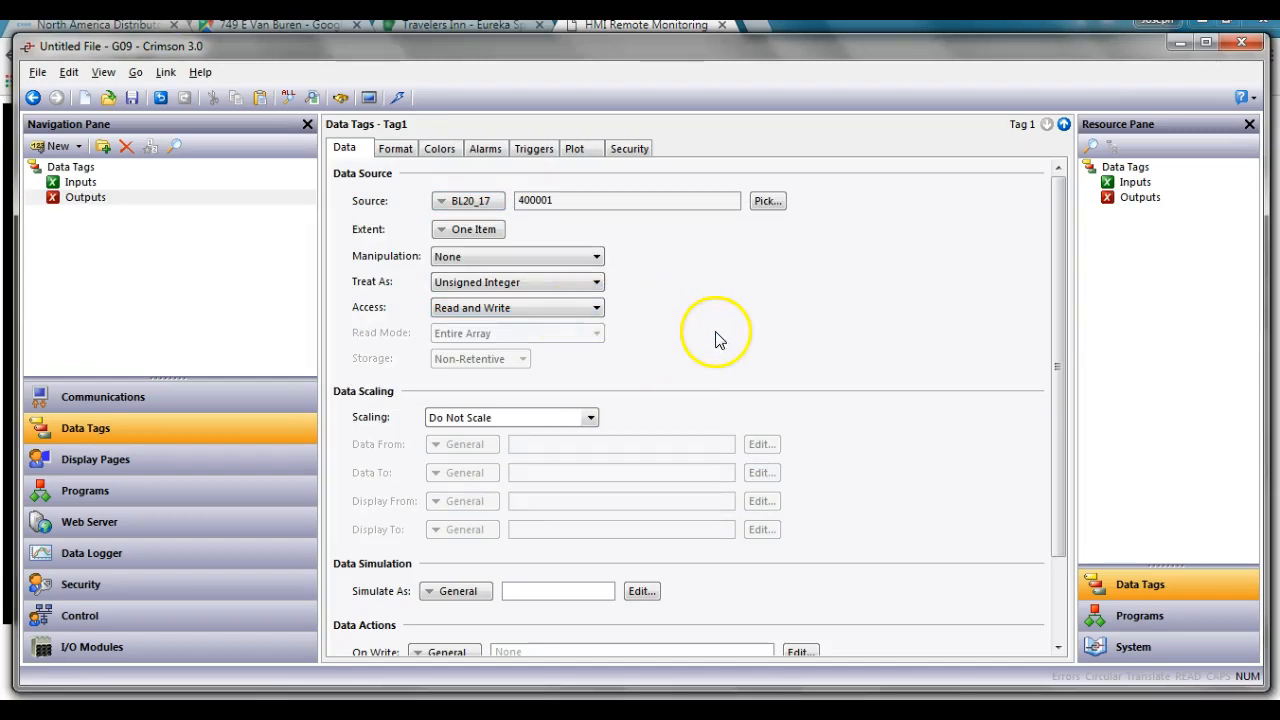
Step: Place the Outputs tag on Page1 beside the Inputs box and make it the same size as the Inputs box
click(183, 460)
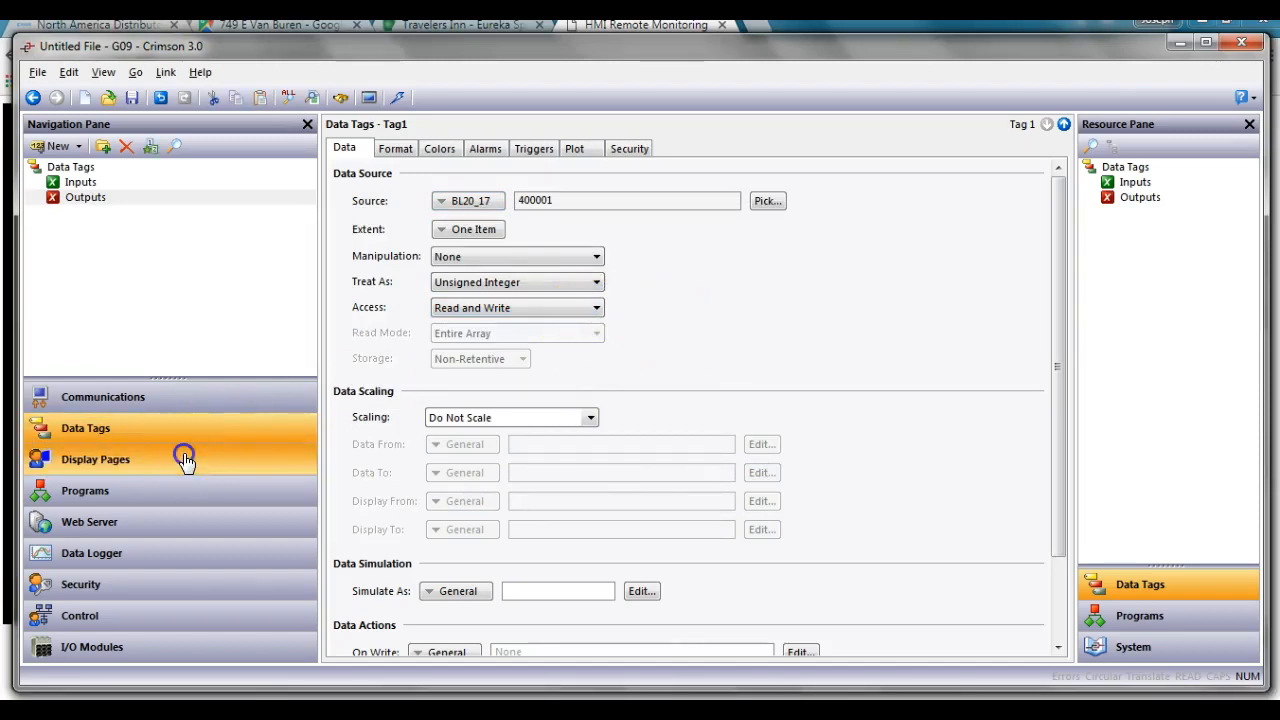
click(724, 425)
drag(1142, 199, 761, 349)
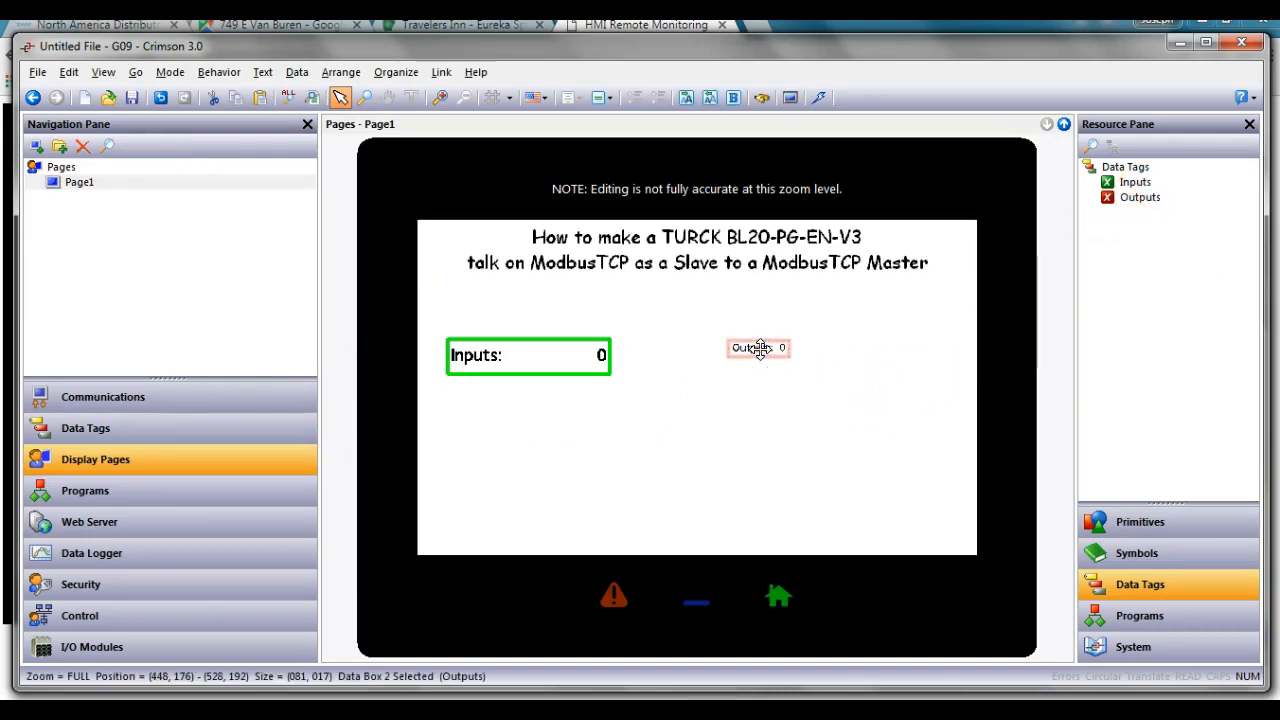
right_click(758, 347)
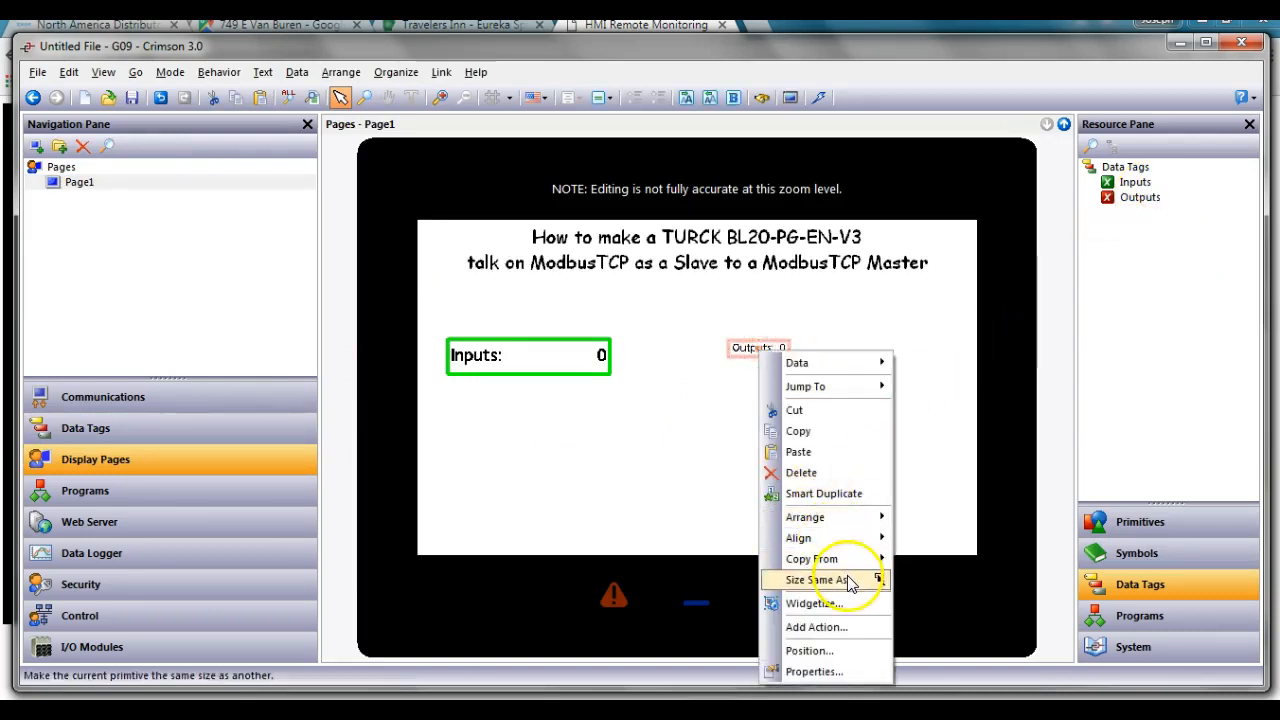
click(847, 577)
click(590, 363)
Step: Copy the Inputs box's formatting to the Outputs data box and move the Outputs box level with the Inputs box
right_click(801, 355)
mouse_move(873, 565)
click(990, 561)
click(563, 355)
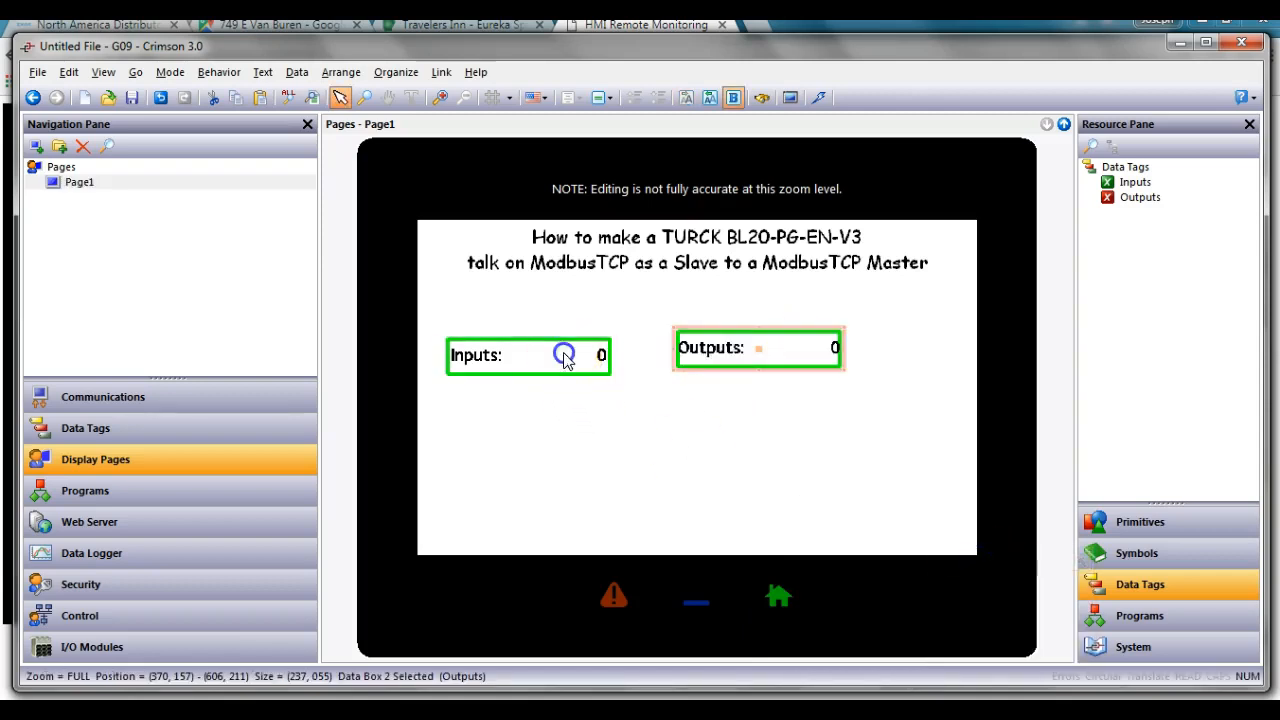
drag(759, 347, 796, 355)
Step: Enable data entry on the Outputs data box and set its edge color to Red
mouse_move(914, 354)
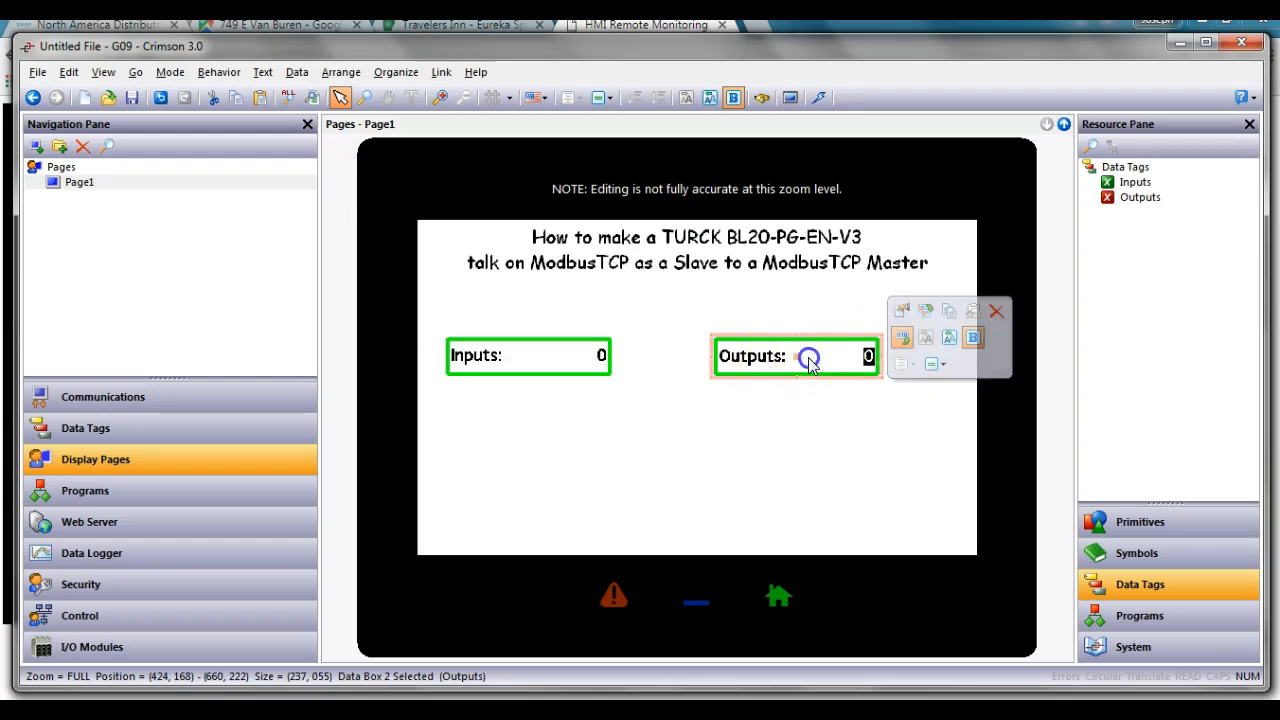
double_click(810, 360)
click(436, 541)
click(427, 374)
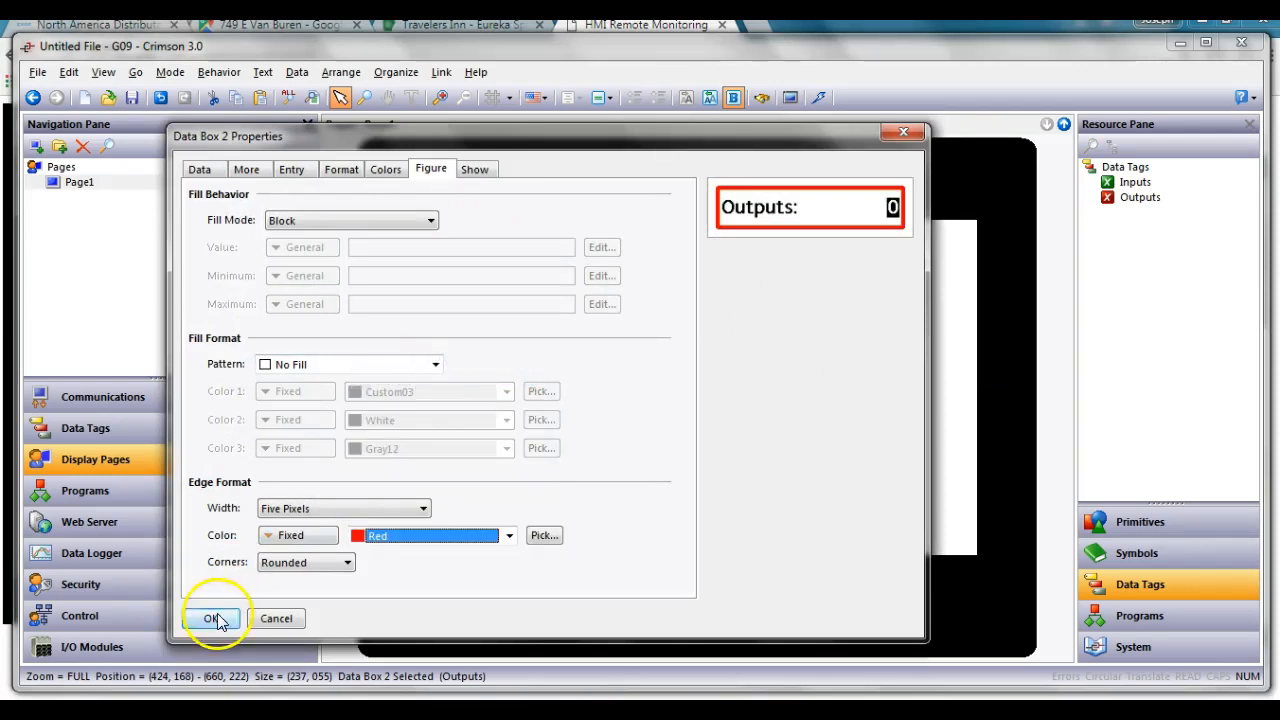
click(213, 619)
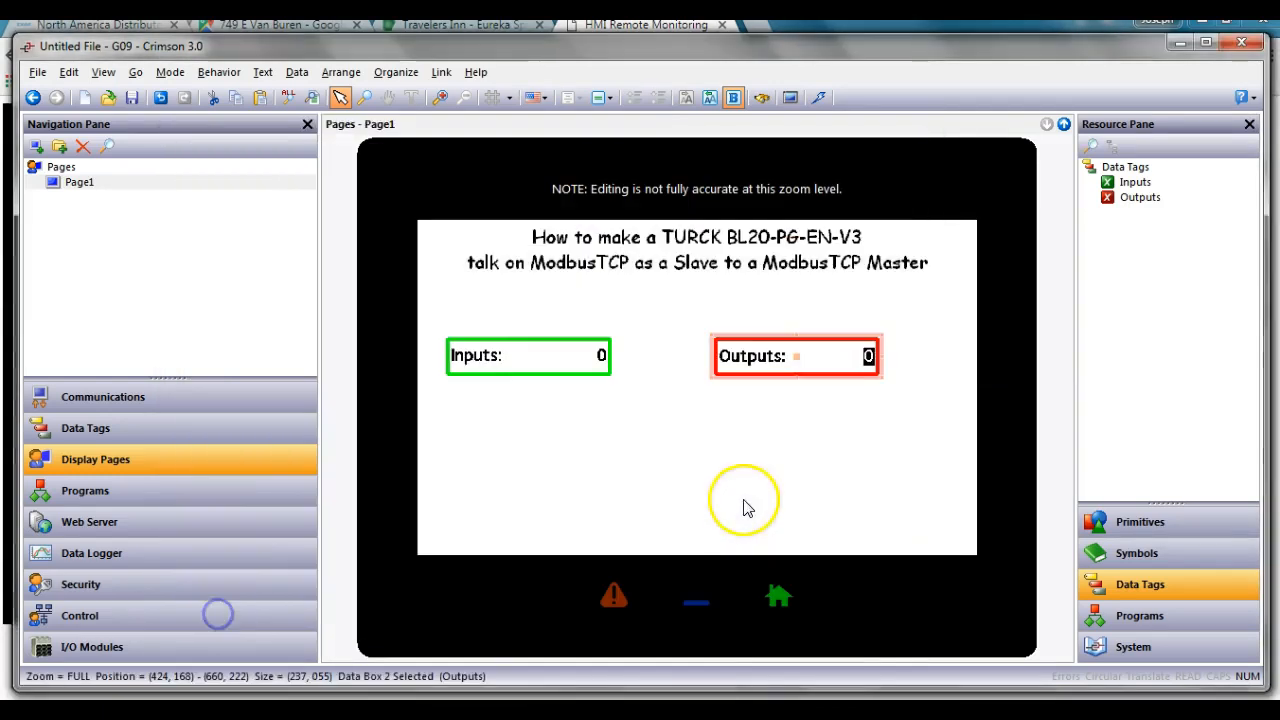
Step: Download the database to the HMI and arrange the browser's HMI Remote Monitoring window above the PLC_PRG networks in CODESYS
click(818, 98)
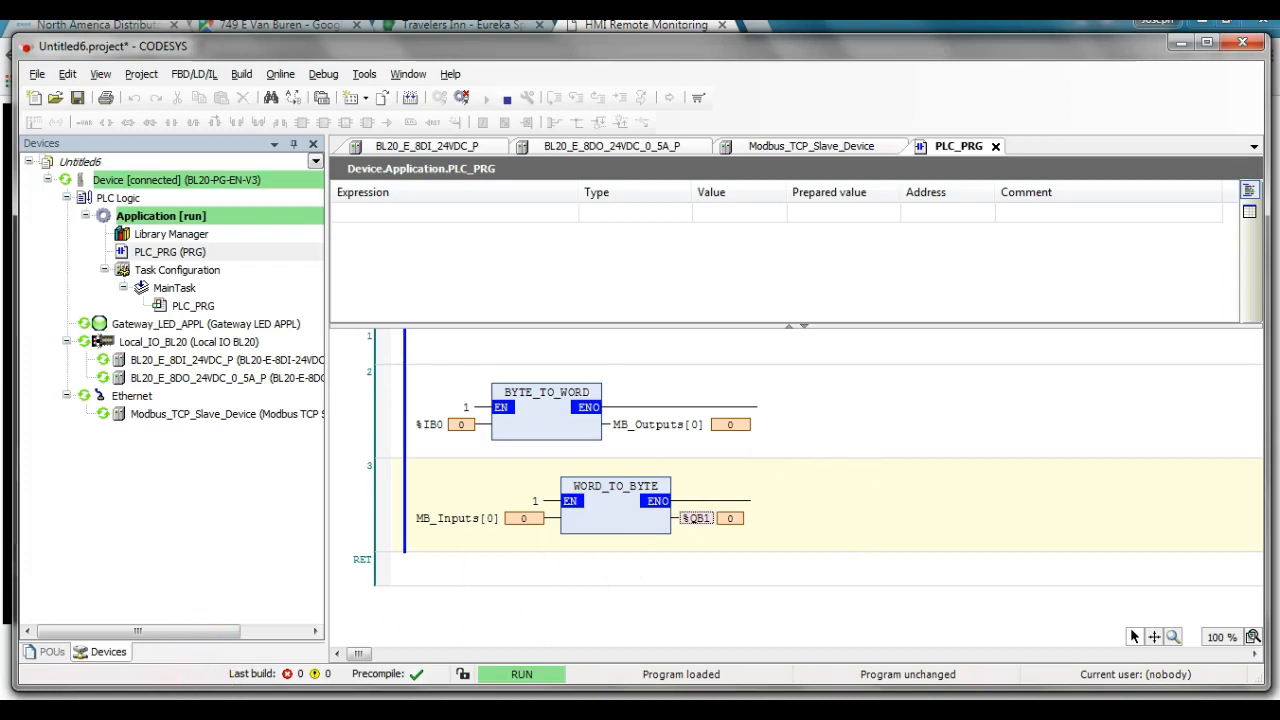
key(alt+Tab)
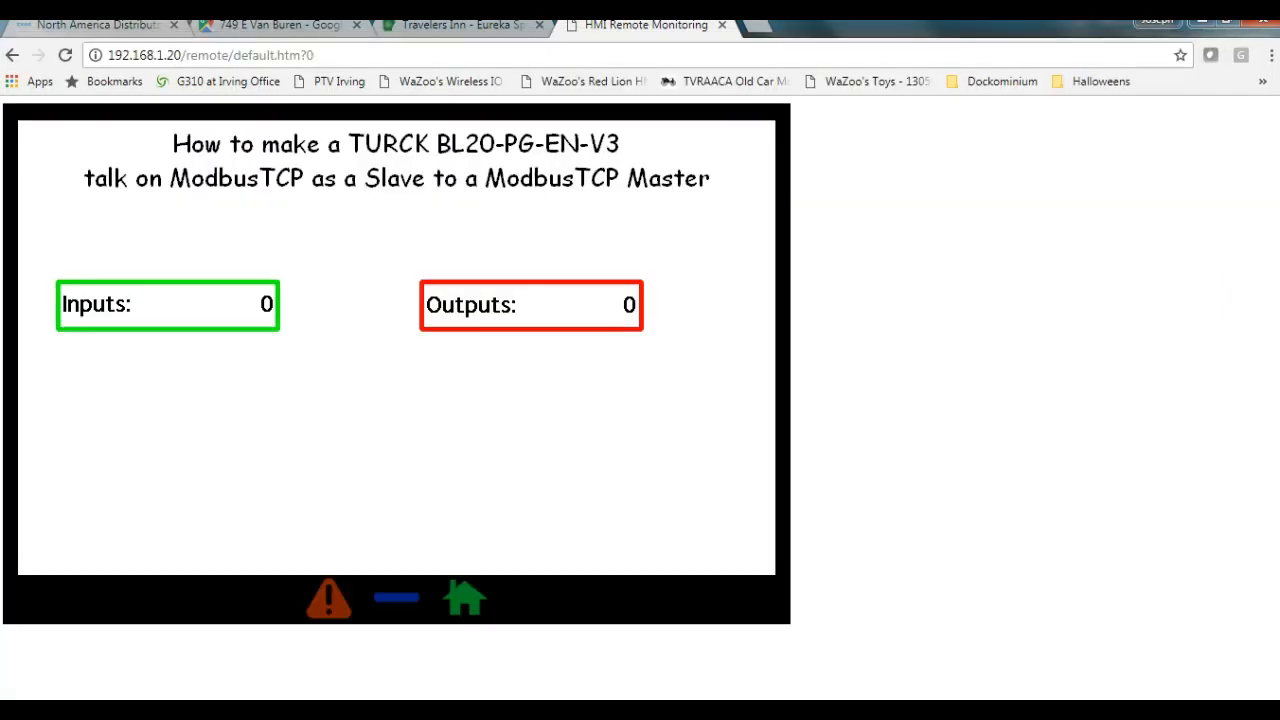
click(1230, 30)
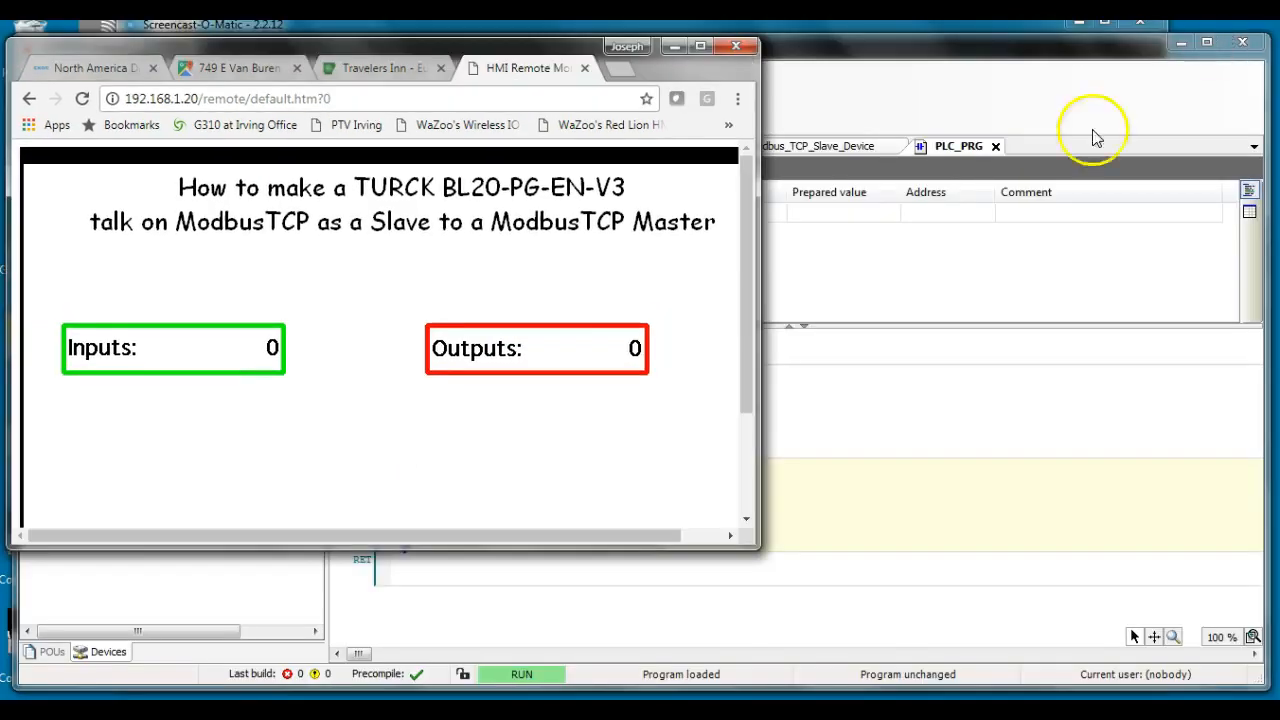
drag(754, 403, 729, 414)
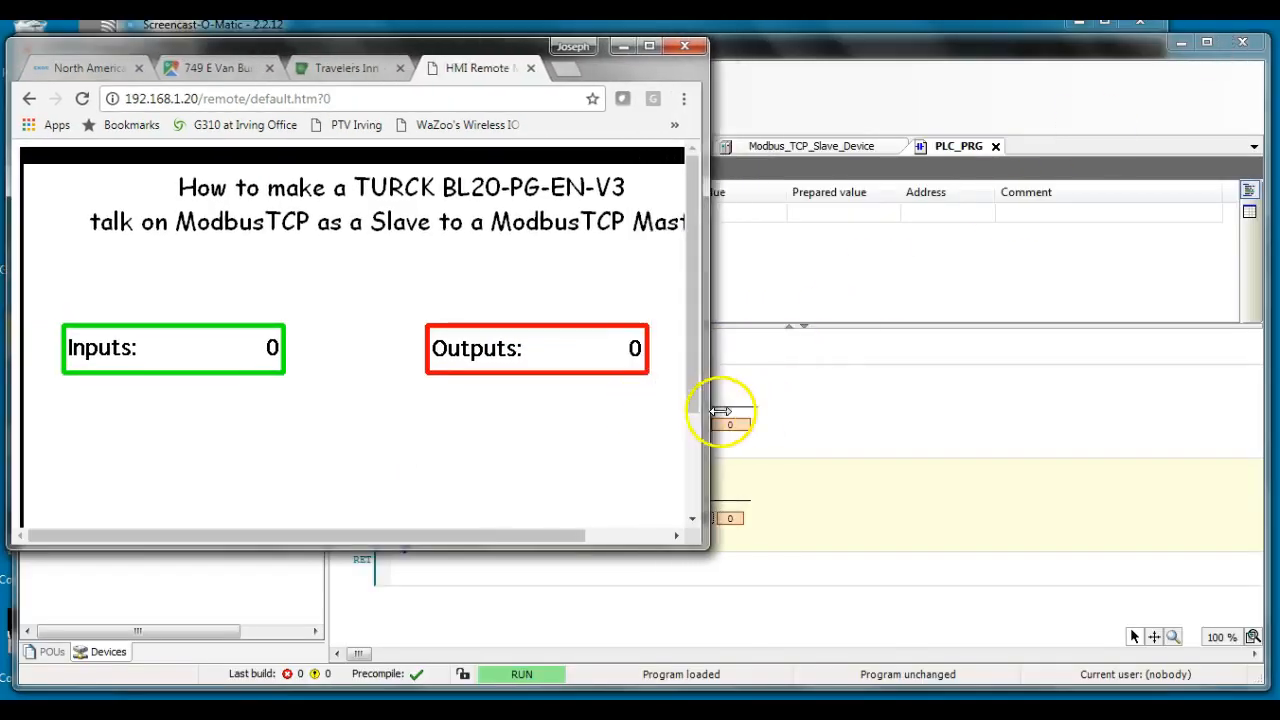
drag(515, 65, 614, 46)
drag(517, 520, 528, 404)
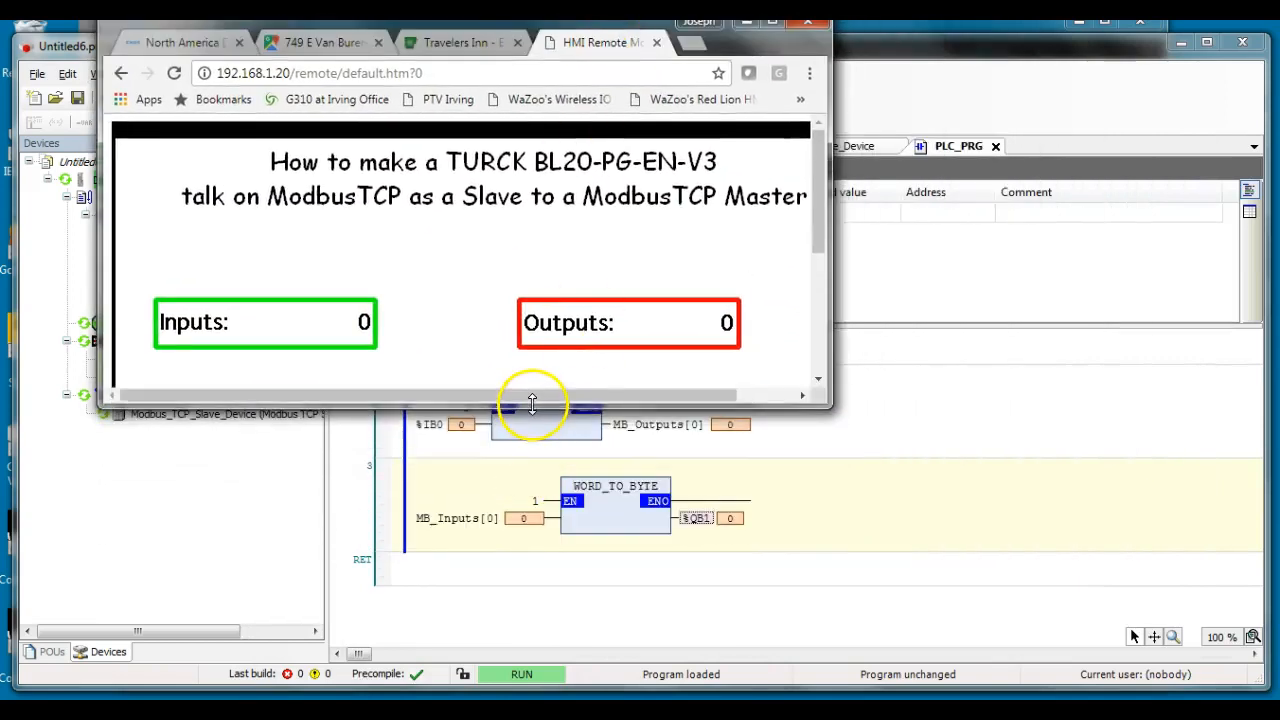
Step: Set the Outputs value on the remote HMI page first to 1 and next to 7
click(697, 333)
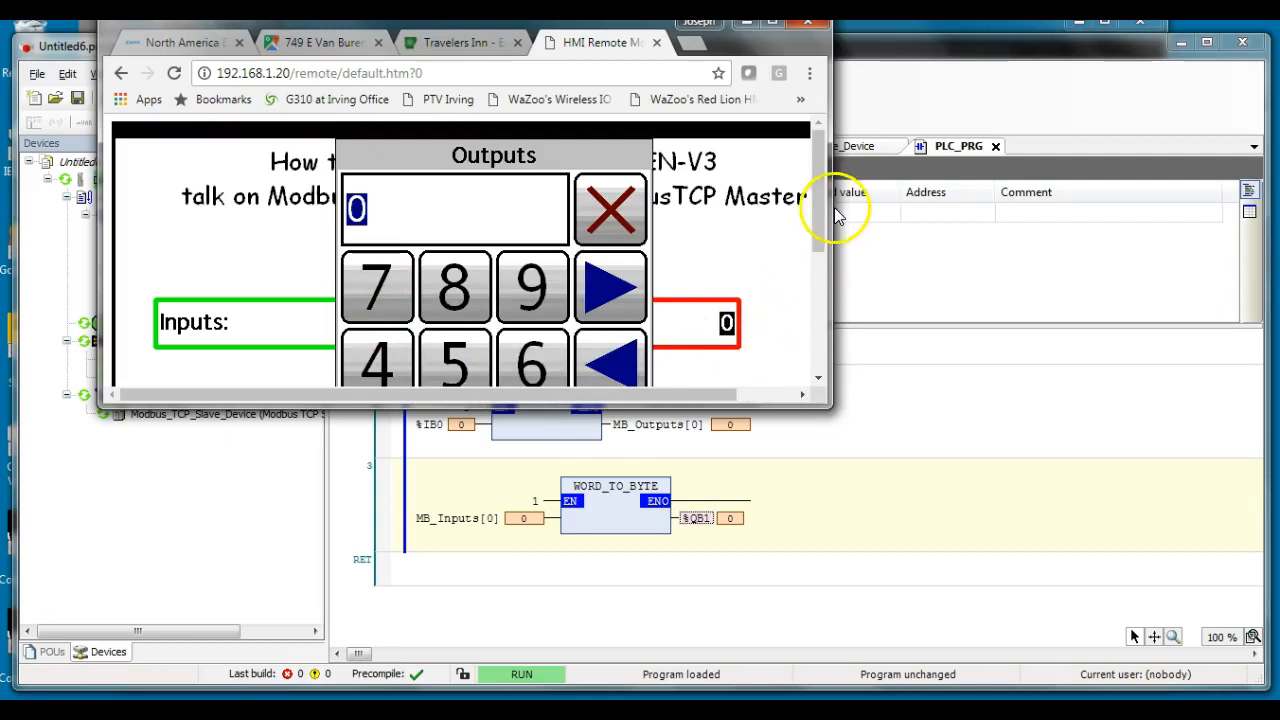
drag(825, 225, 829, 286)
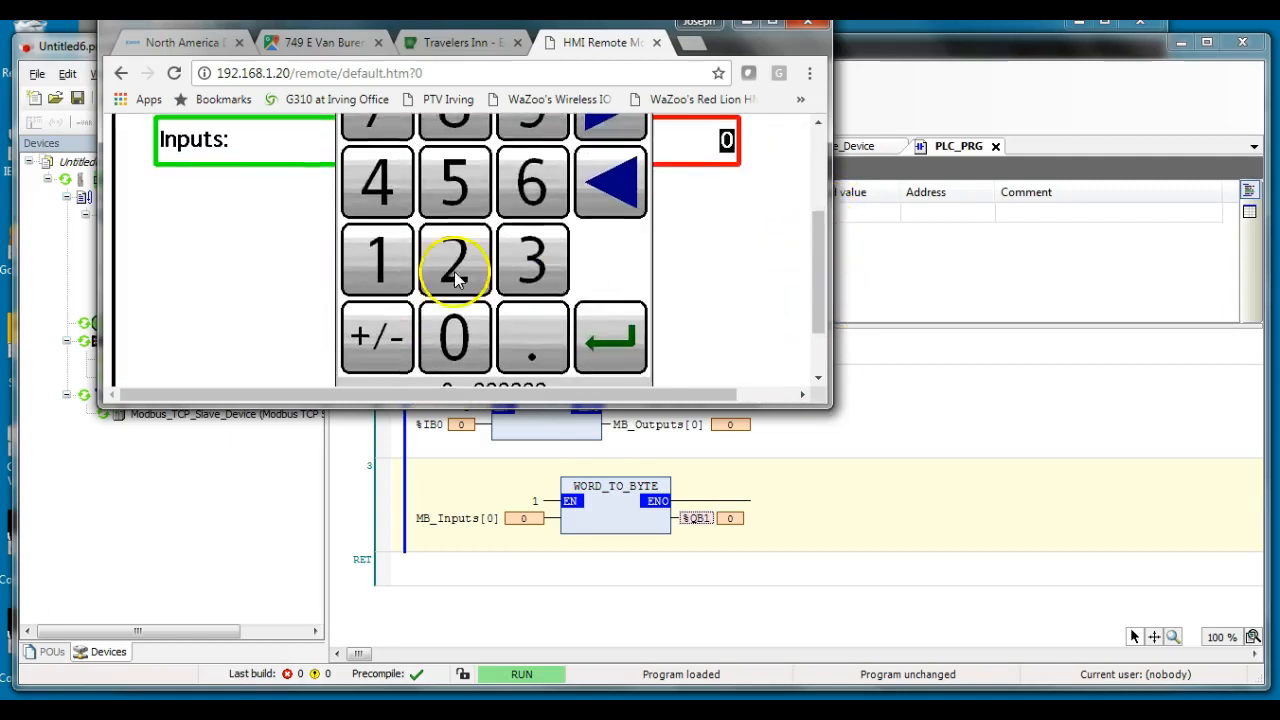
click(620, 347)
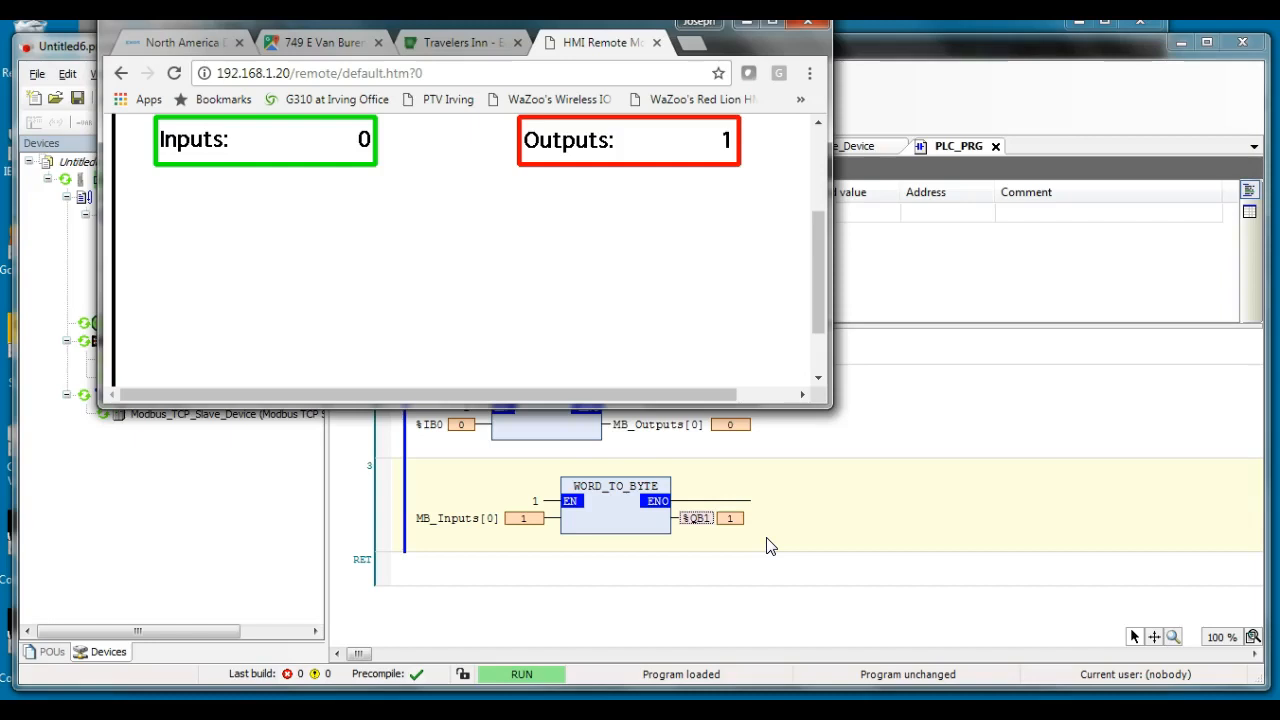
click(726, 146)
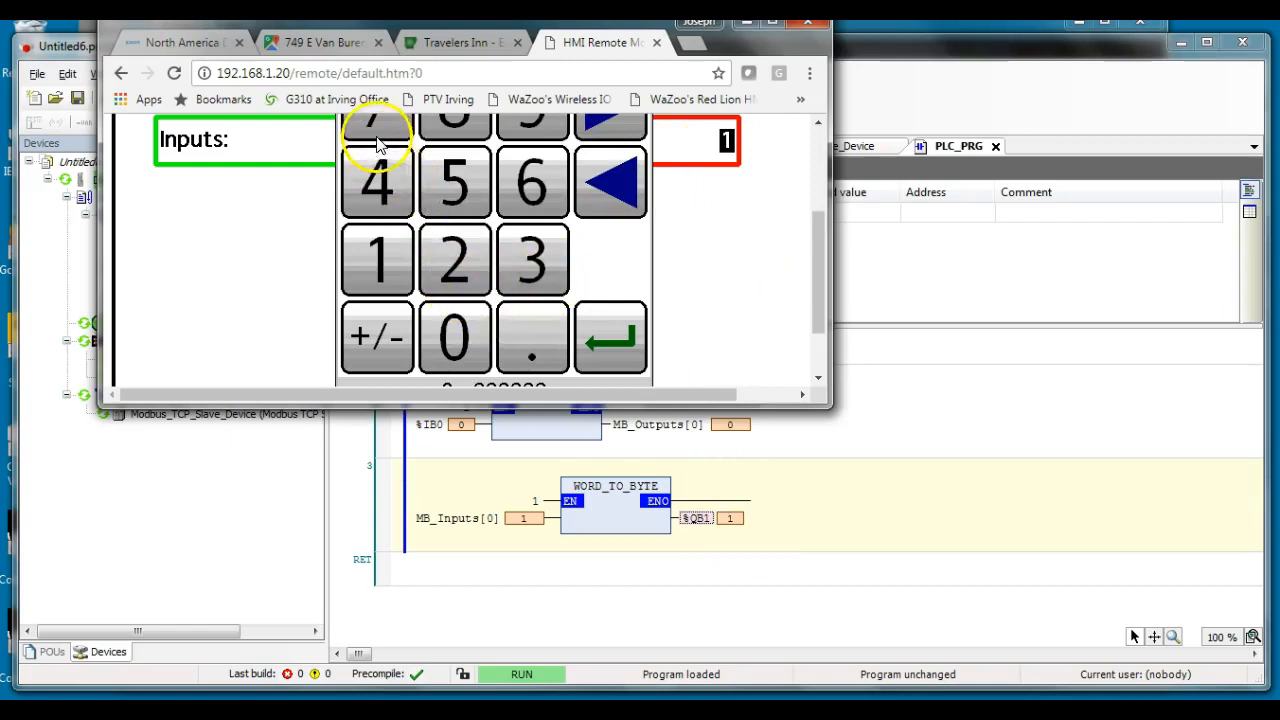
click(611, 340)
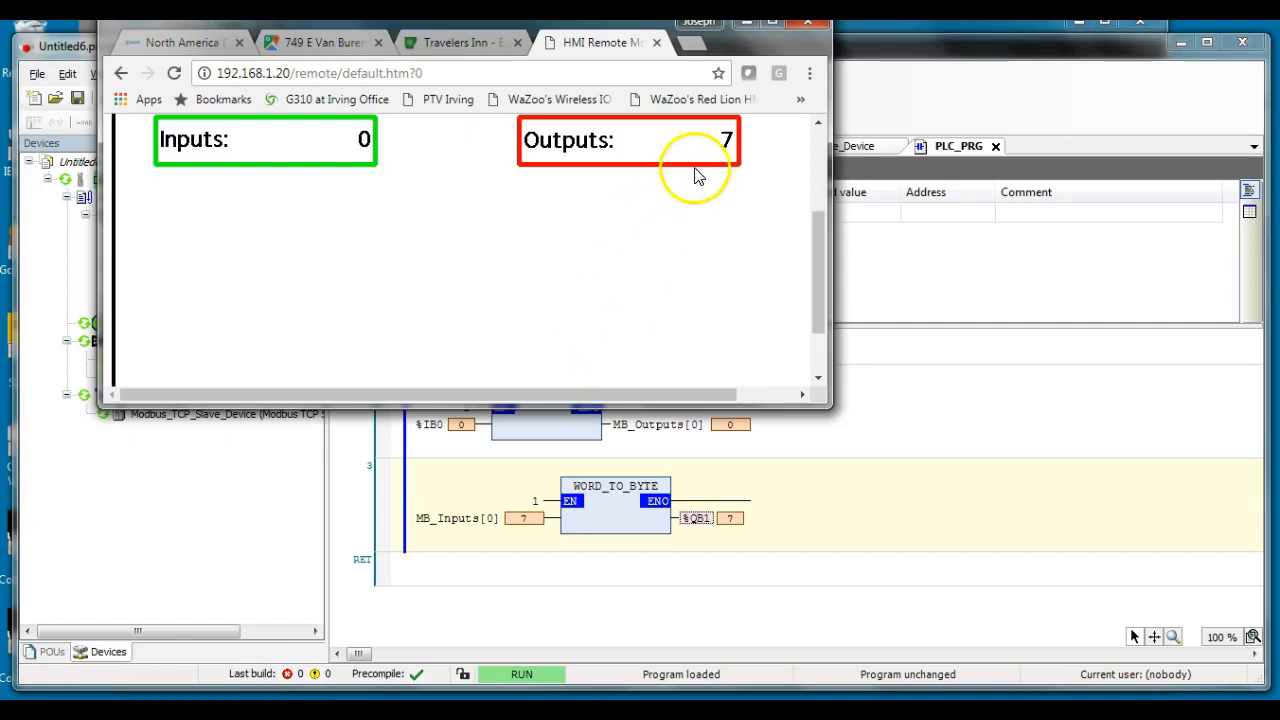
Step: Enter 1515 as the Outputs value on the remote HMI page and correct it to 15
click(724, 139)
click(385, 282)
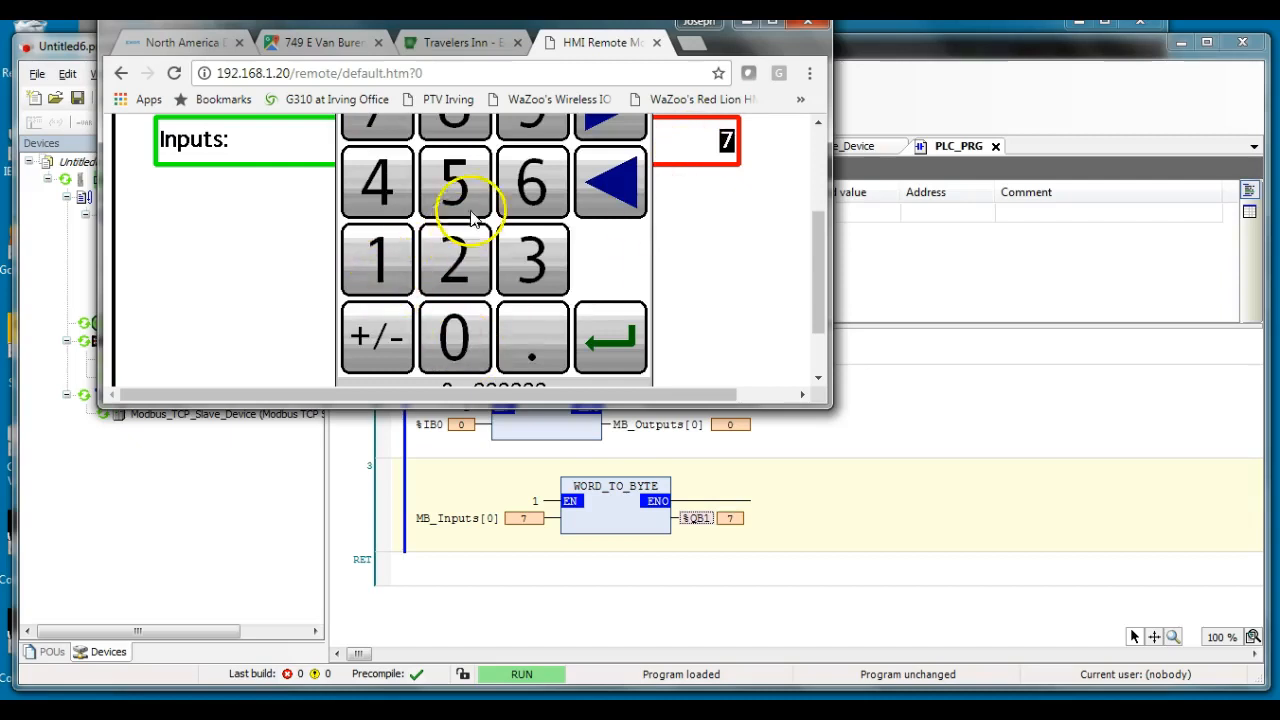
click(466, 190)
click(375, 278)
click(457, 180)
click(608, 337)
click(705, 152)
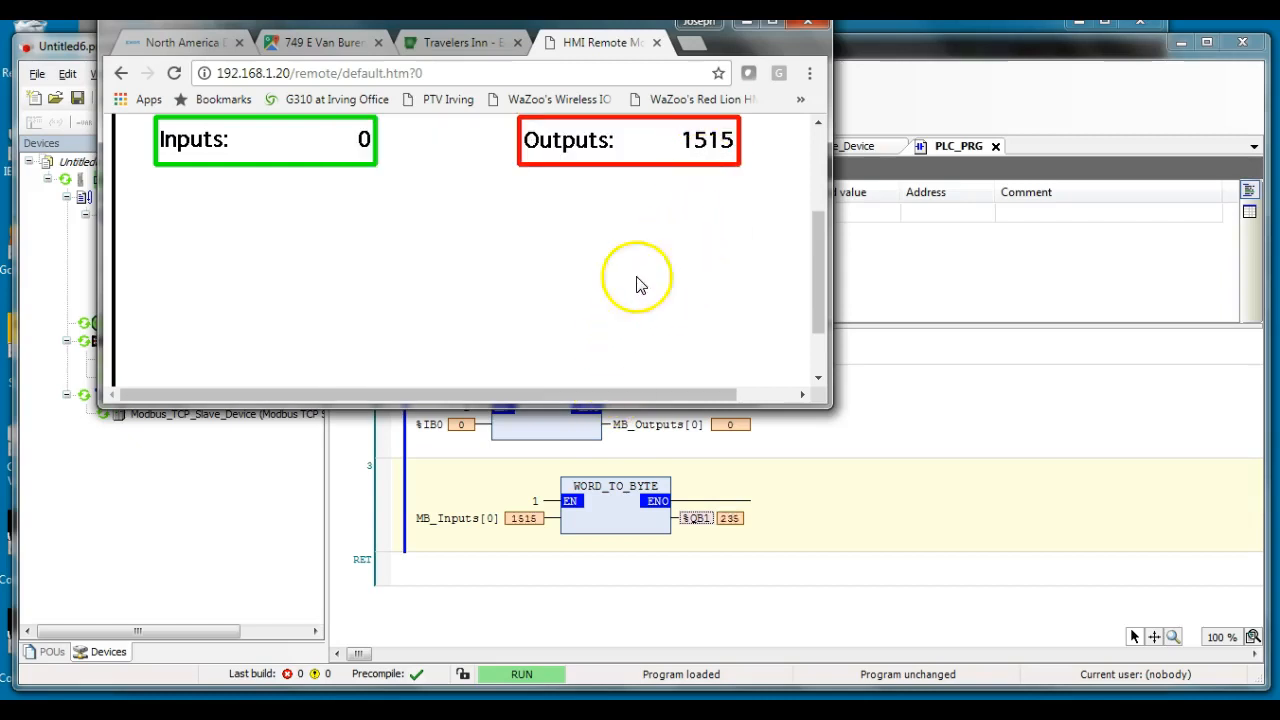
click(457, 186)
click(606, 337)
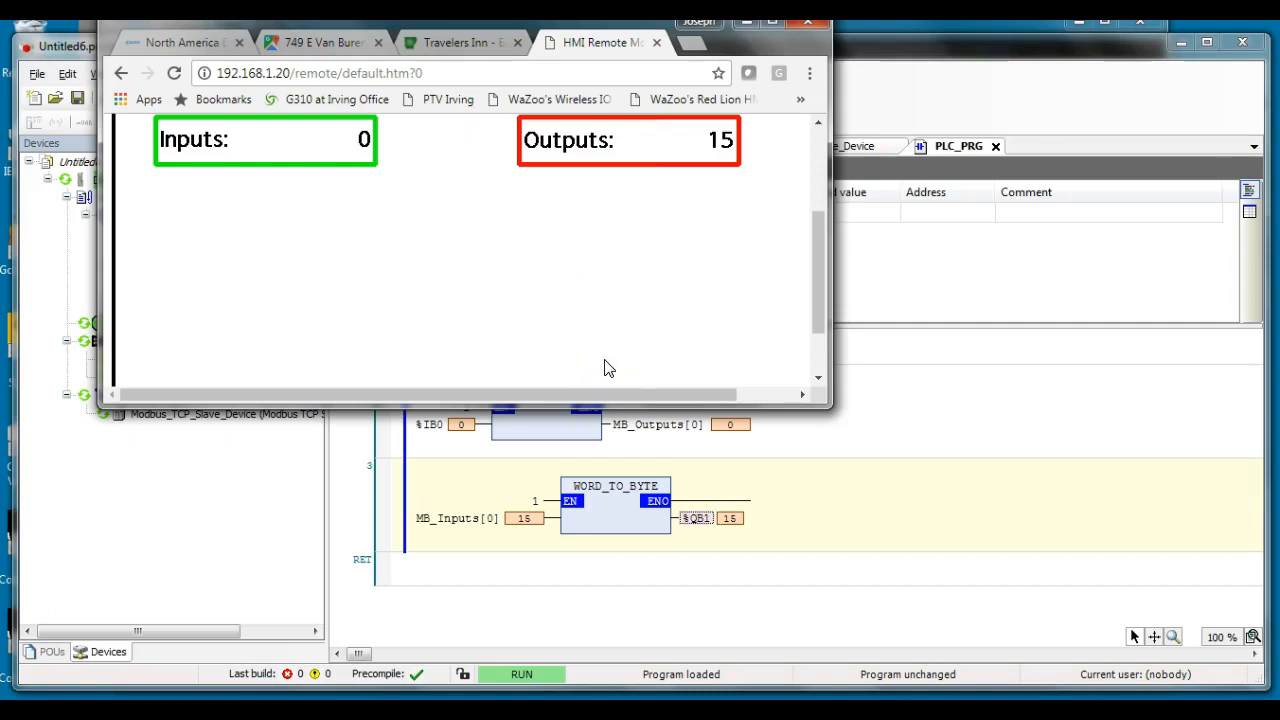
Step: Write 55, 2255 and finally 255 to the Outputs value on the remote HMI page
click(723, 143)
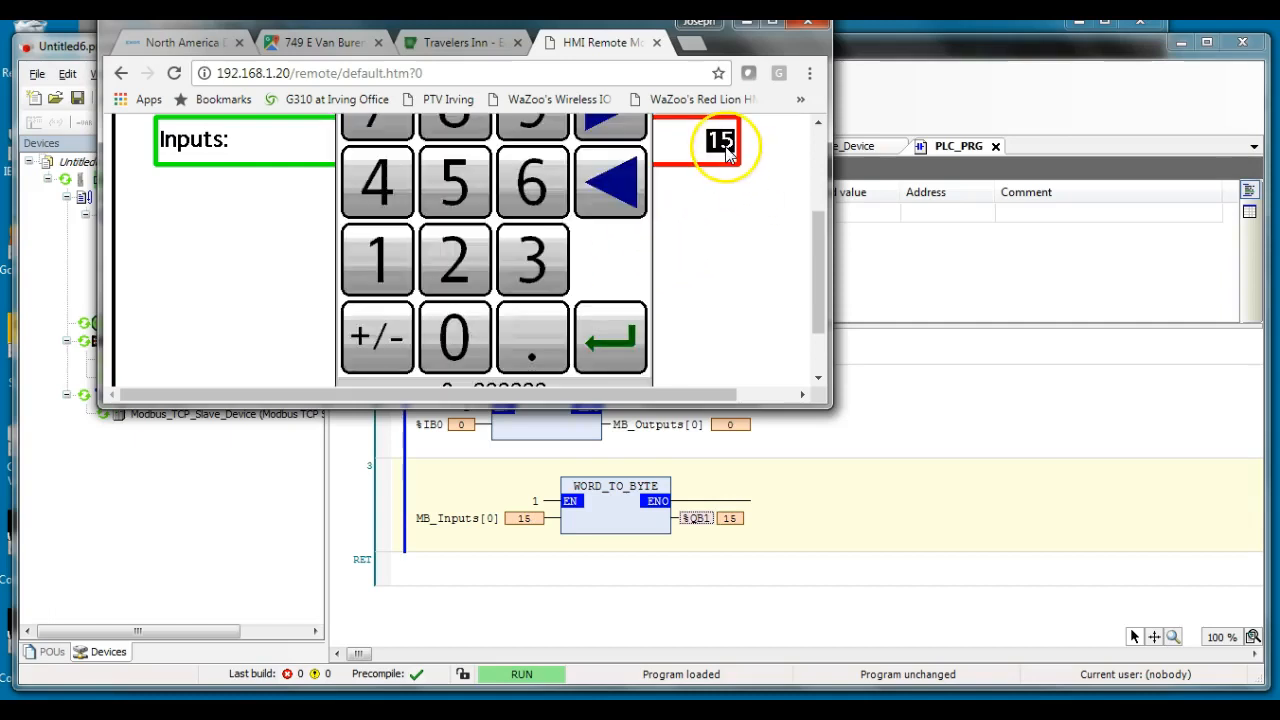
click(461, 268)
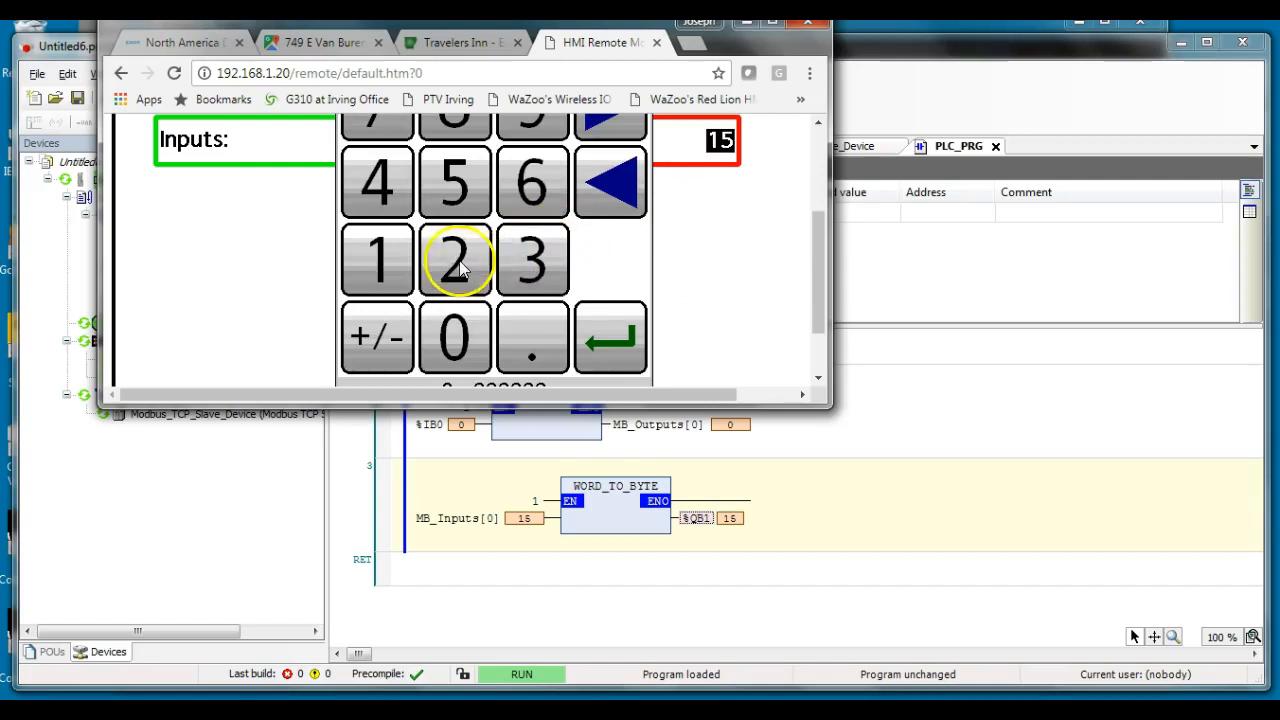
click(459, 193)
click(609, 335)
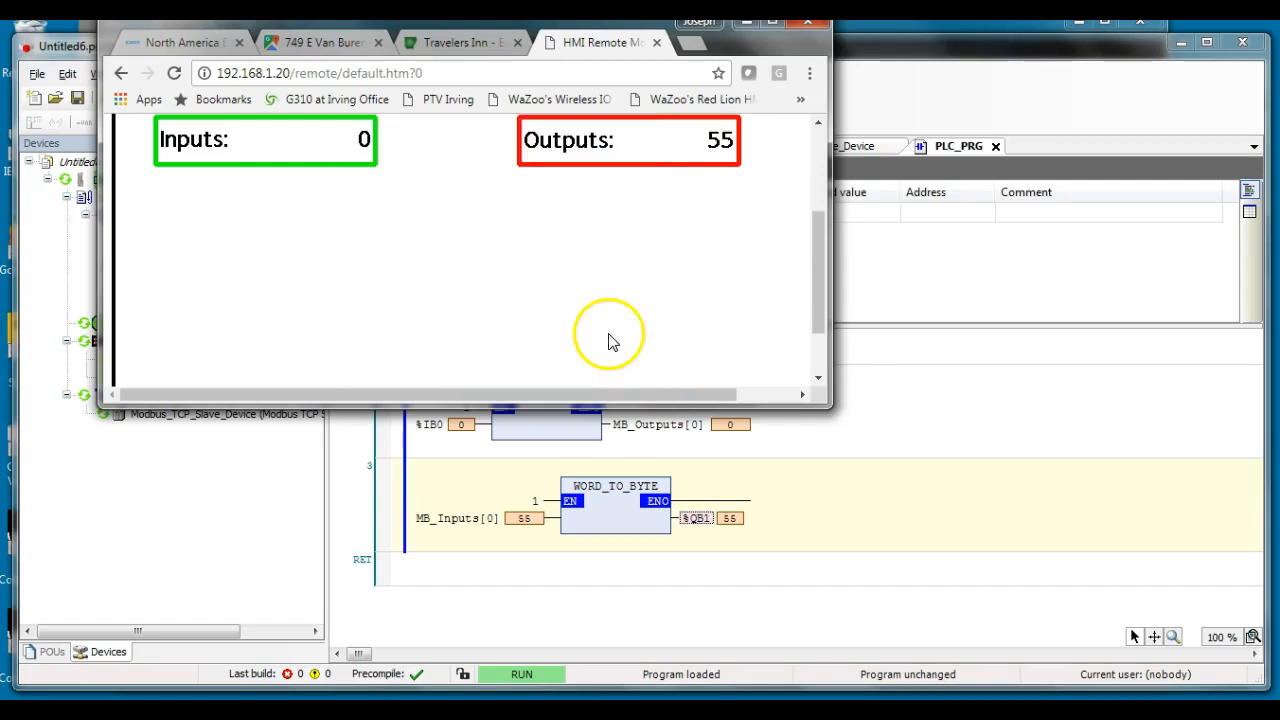
click(723, 143)
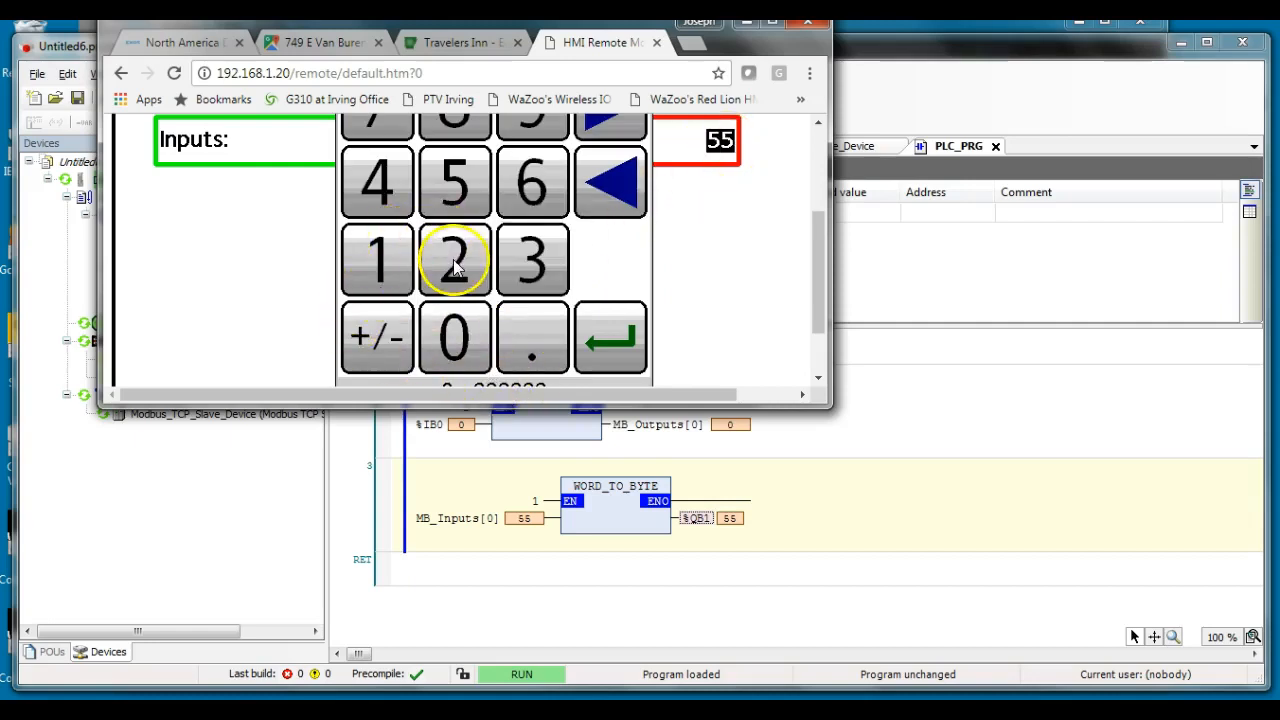
click(612, 338)
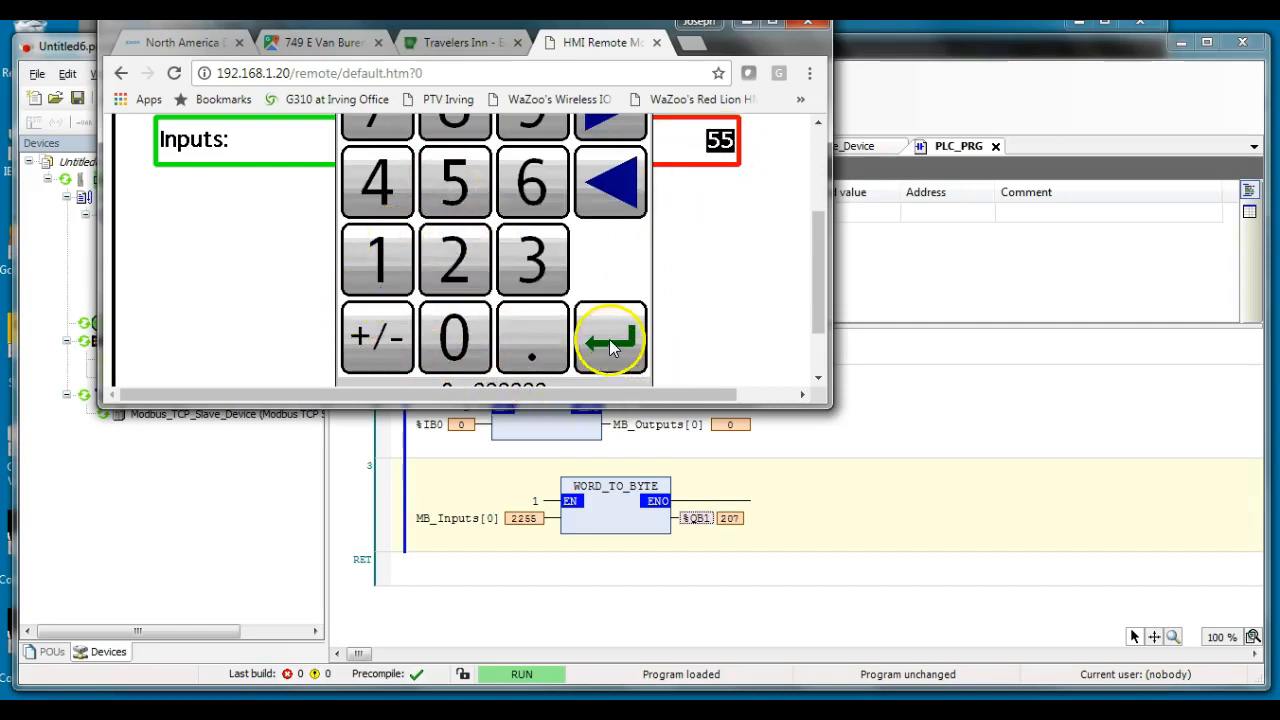
click(720, 148)
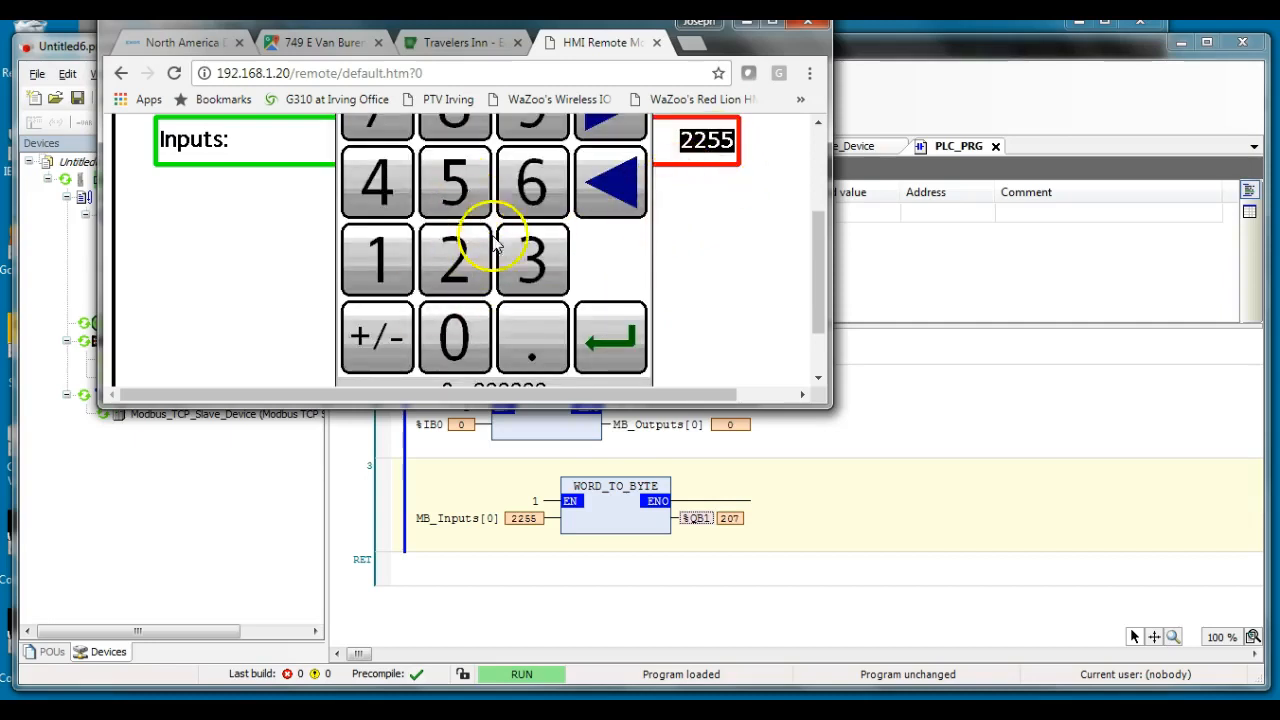
click(614, 340)
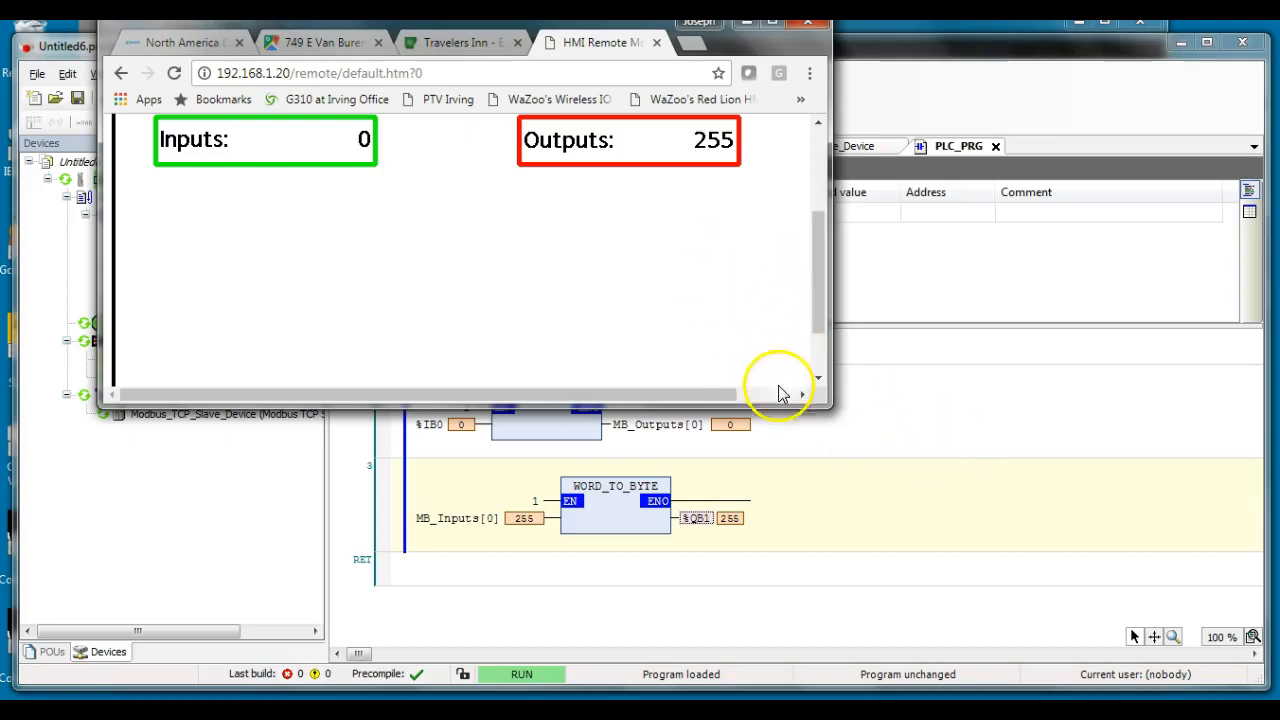
Step: Enlarge the HMI Remote Monitoring window to show the whole page, and switch to CODESYS to view the Modbus_TCP_Slave_Device I/O mapping
drag(822, 404, 988, 682)
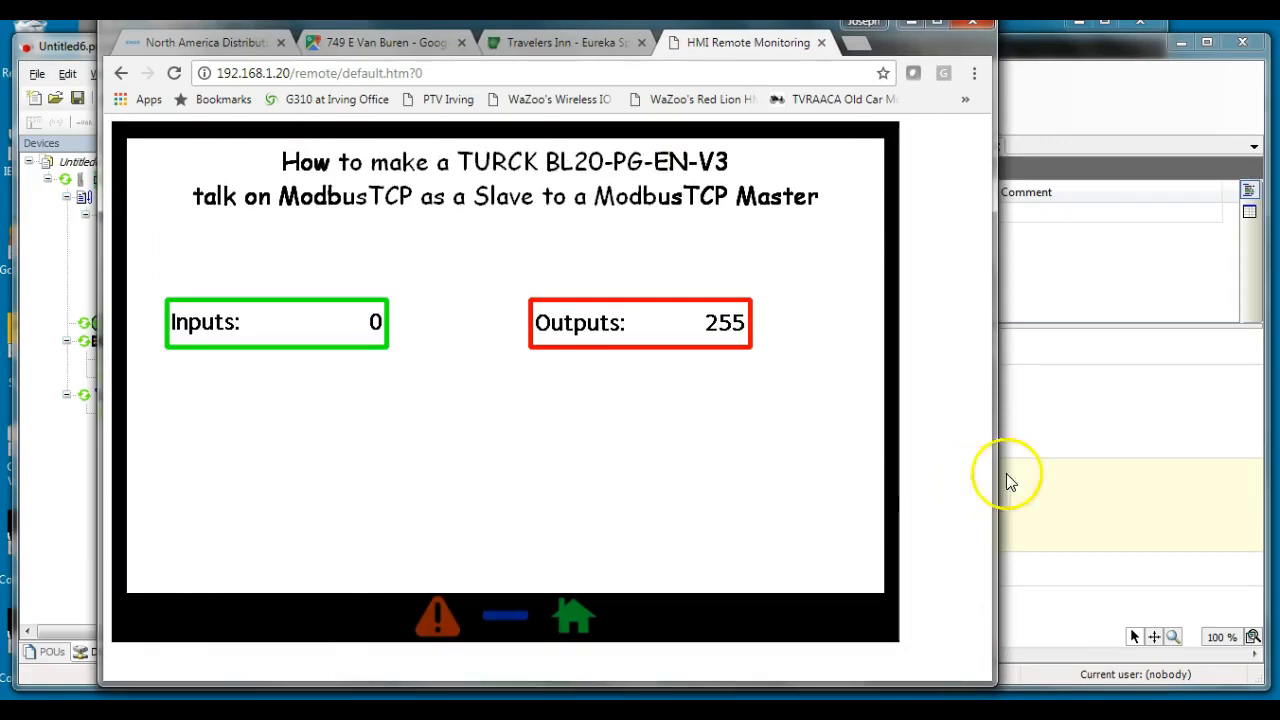
click(1075, 470)
double_click(218, 415)
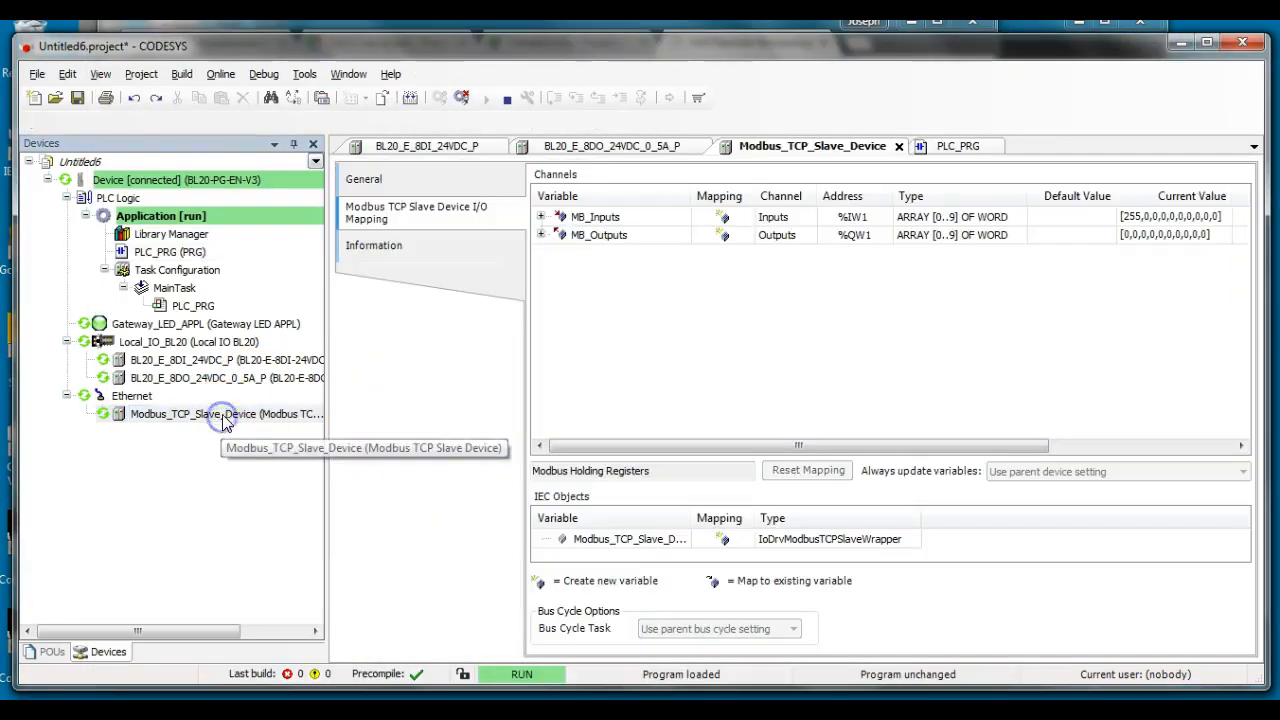
Step: Open the Ethernet device and review the general configured parameters and data model of Modbus_TCP_Slave_Device
click(135, 397)
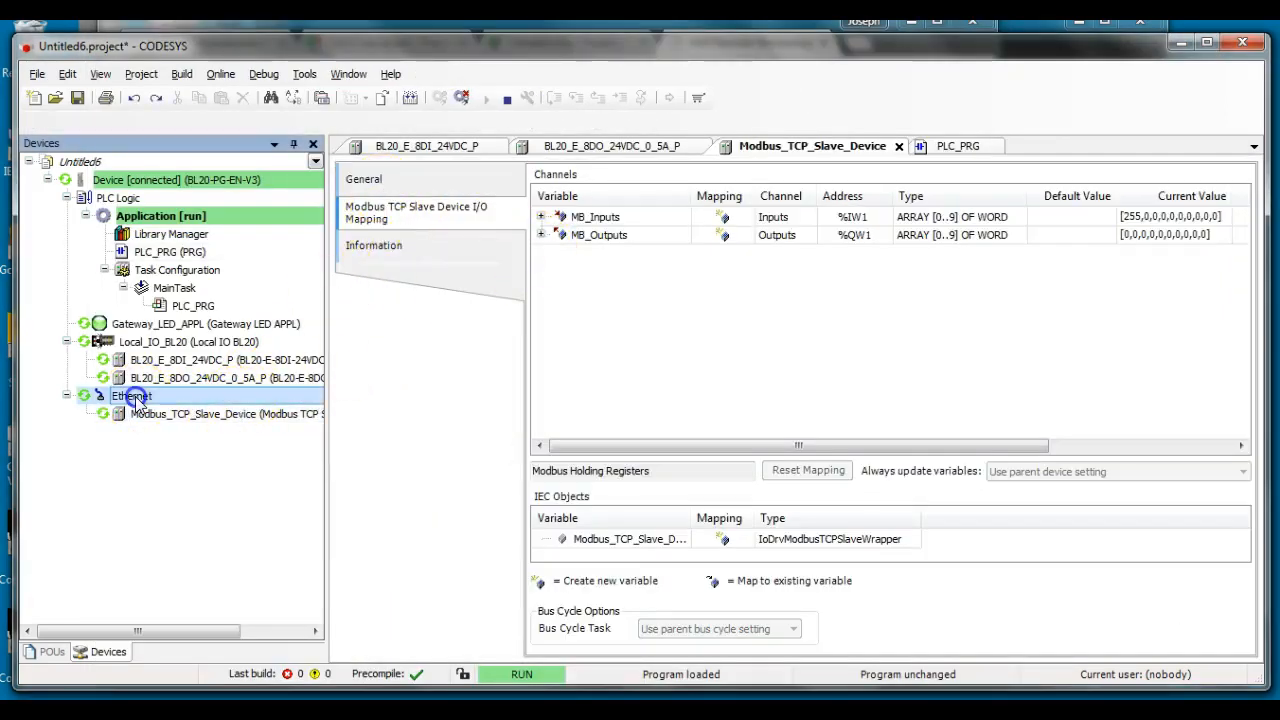
double_click(135, 397)
double_click(145, 416)
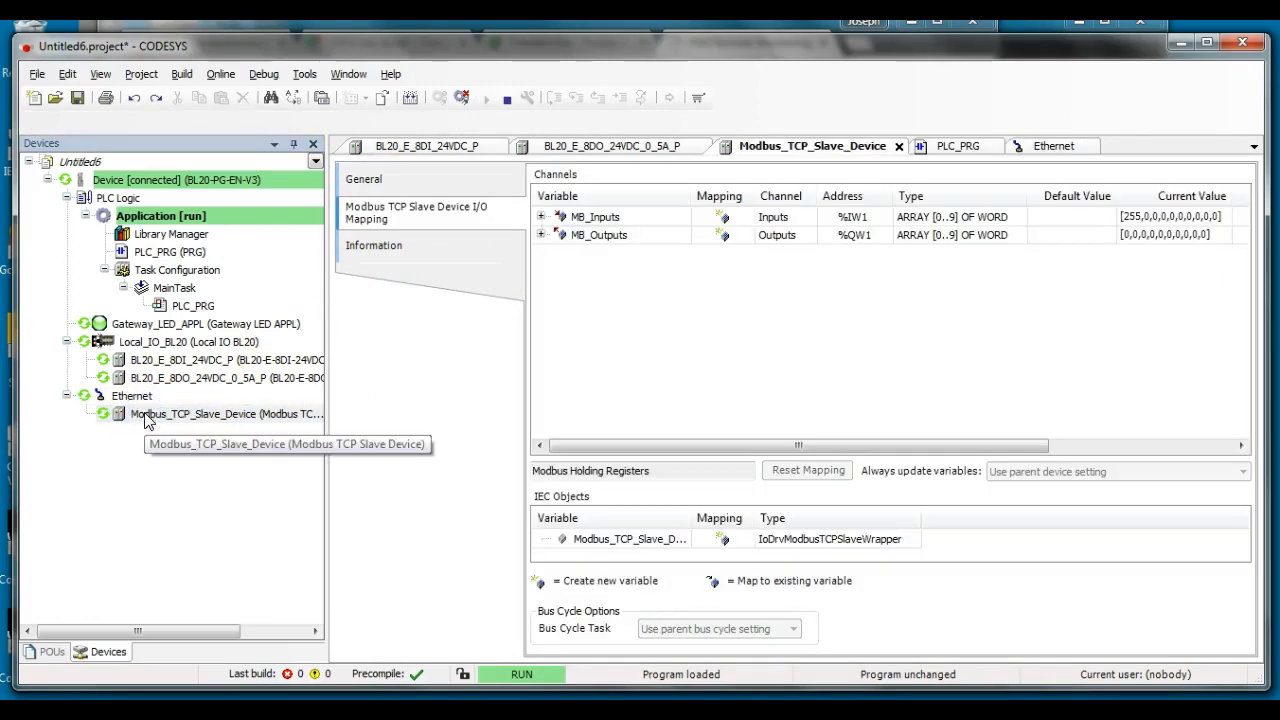
click(386, 188)
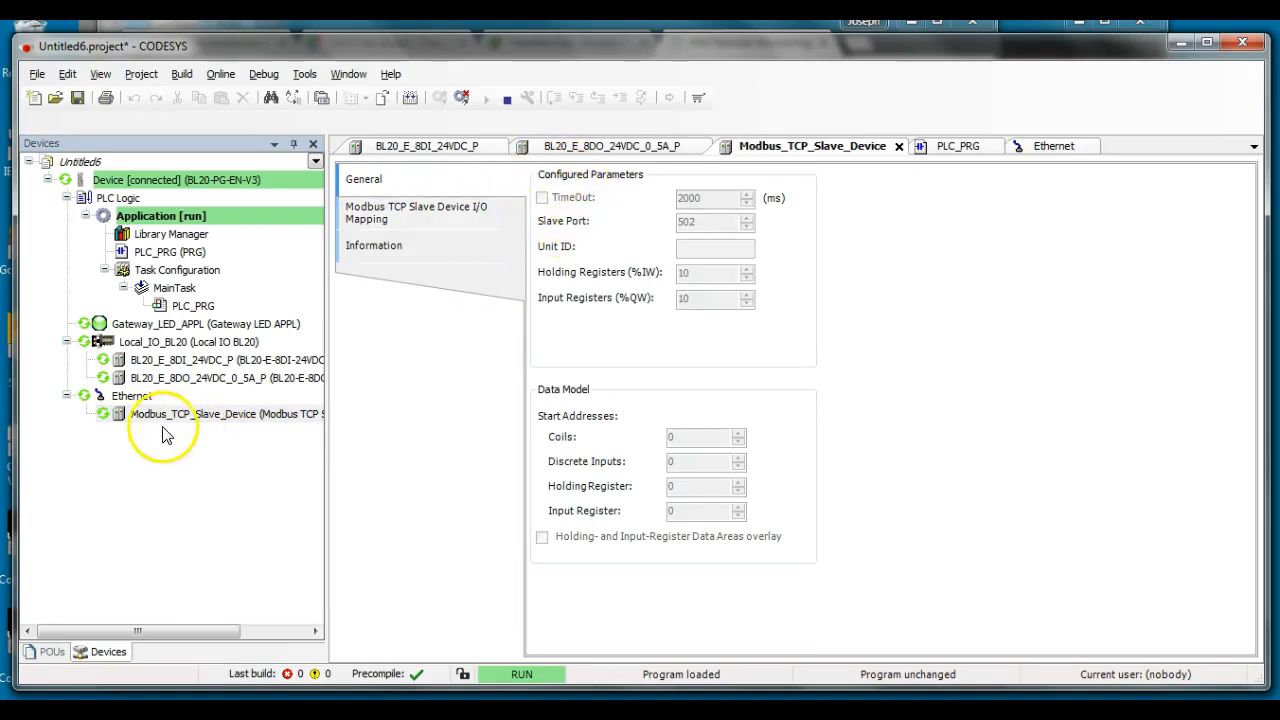
click(552, 203)
Step: Switch to Crimson 3.0 to review the Page1 display, and return to CODESYS to look at the PLC_PRG call under MainTask
click(335, 710)
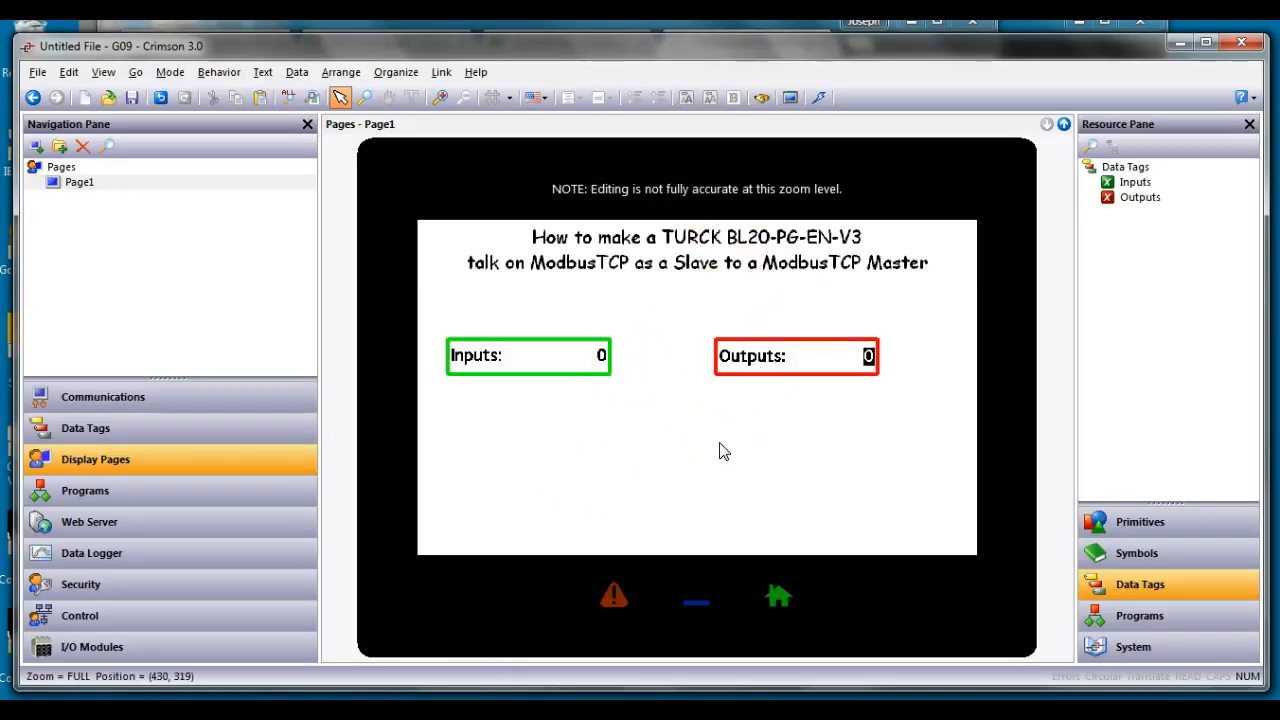
click(547, 518)
click(375, 685)
click(405, 500)
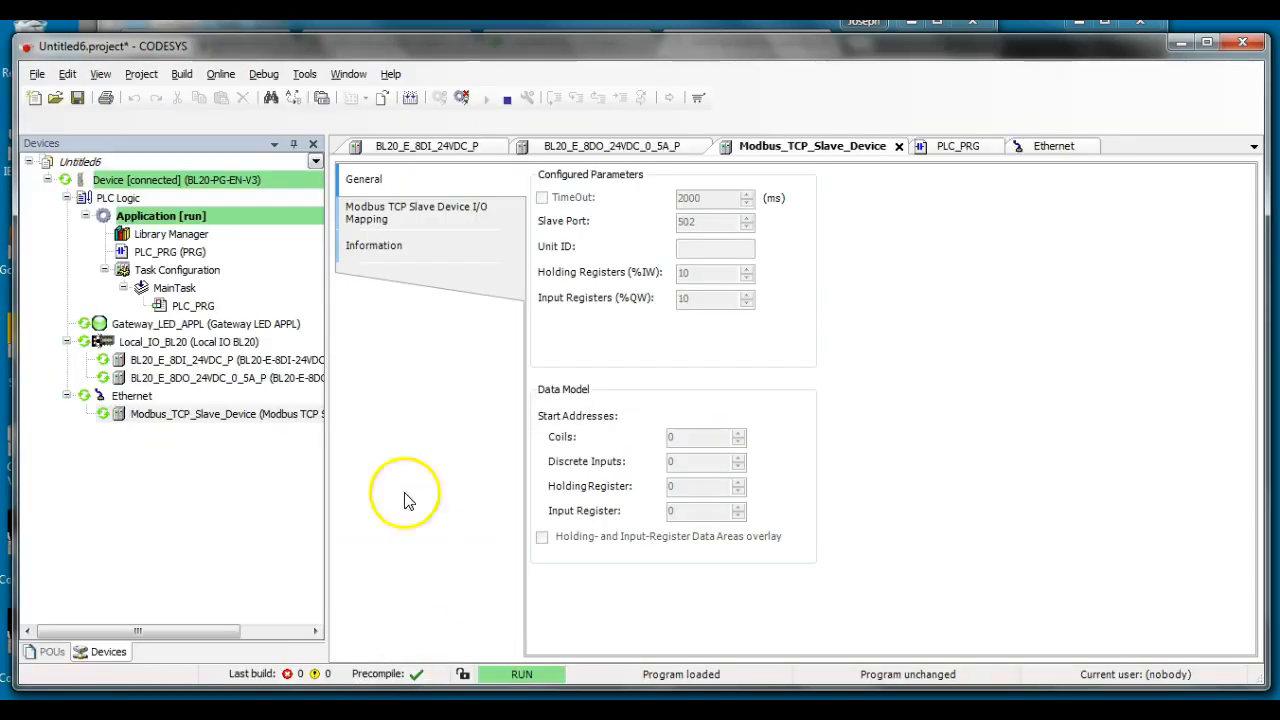
click(193, 307)
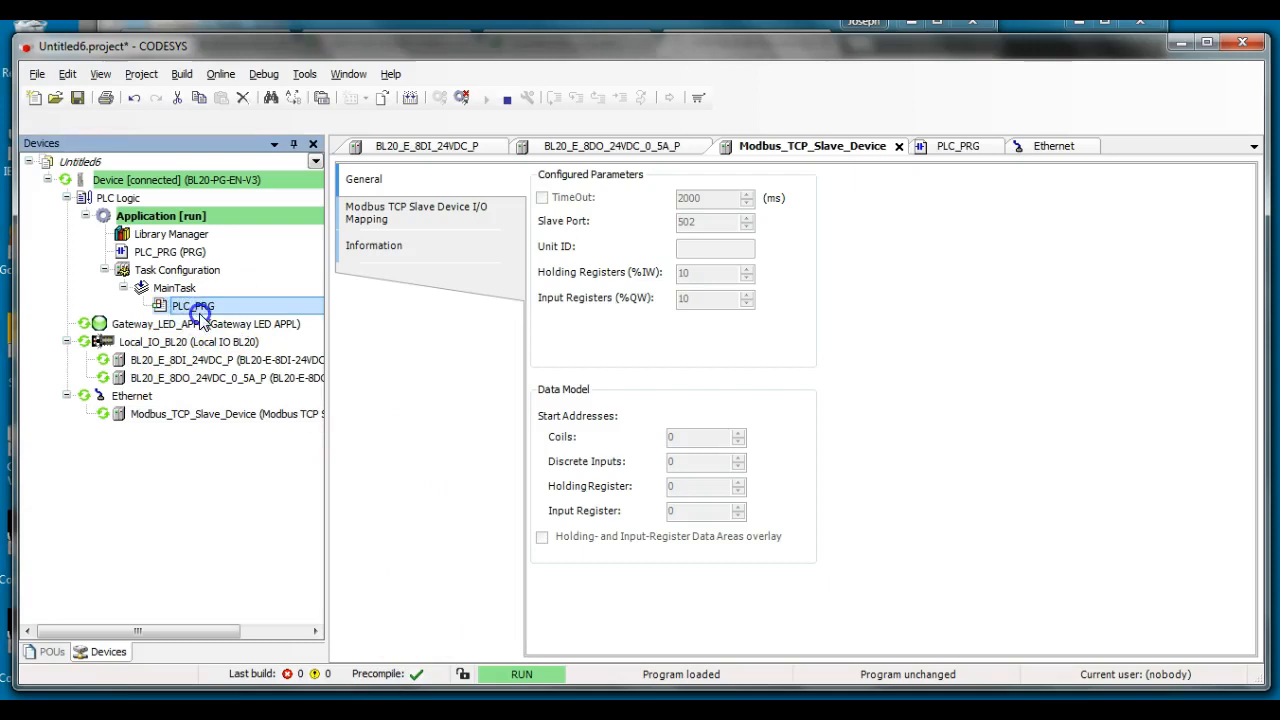
double_click(195, 307)
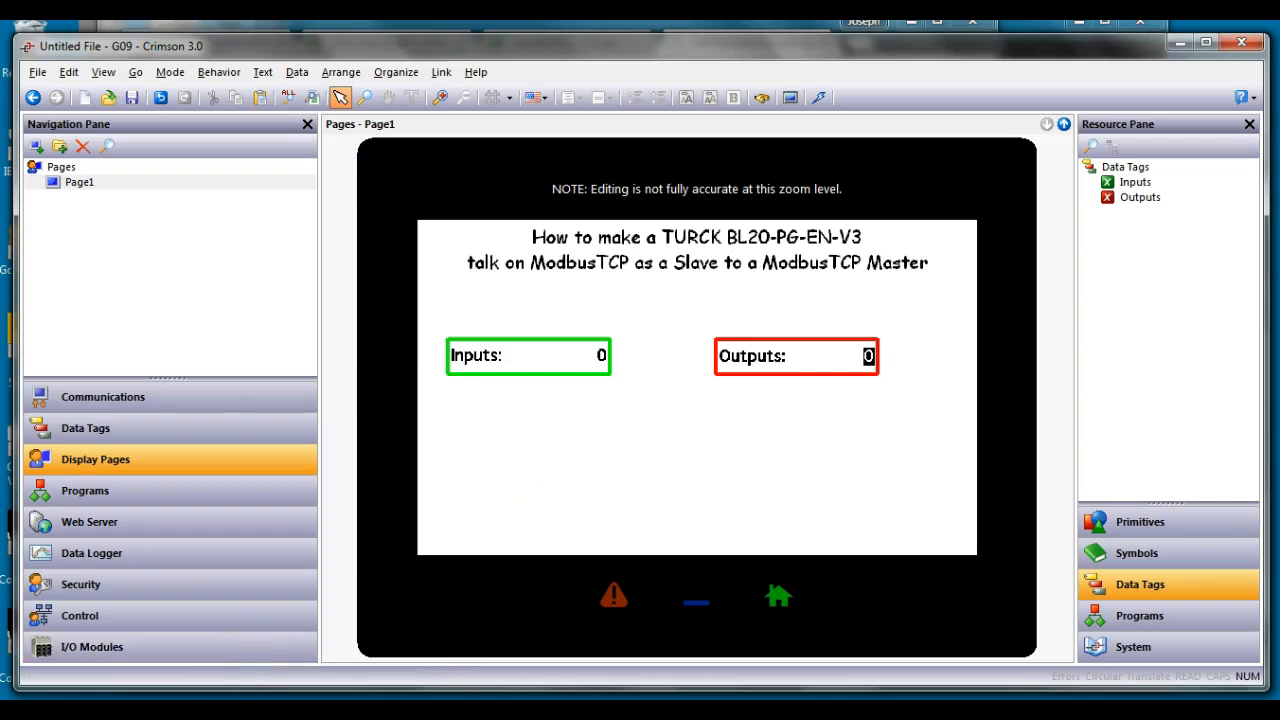
mouse_move(313, 712)
click(285, 632)
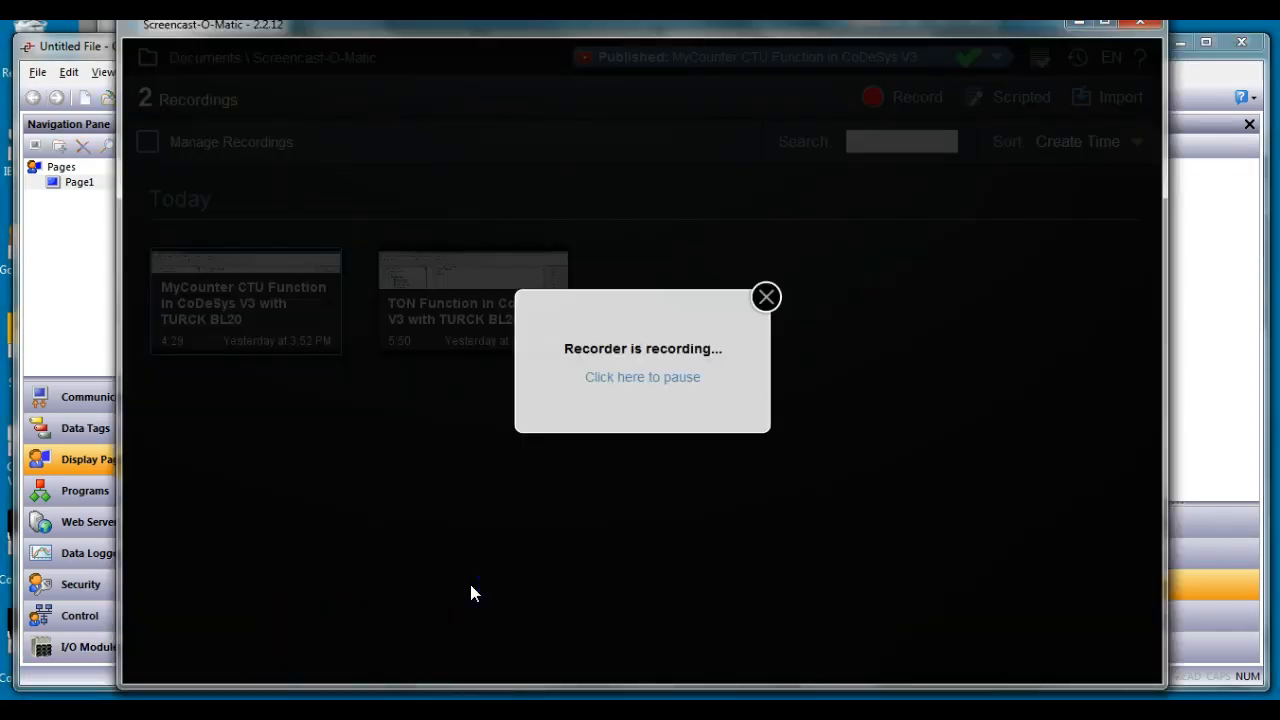
key(super+d)
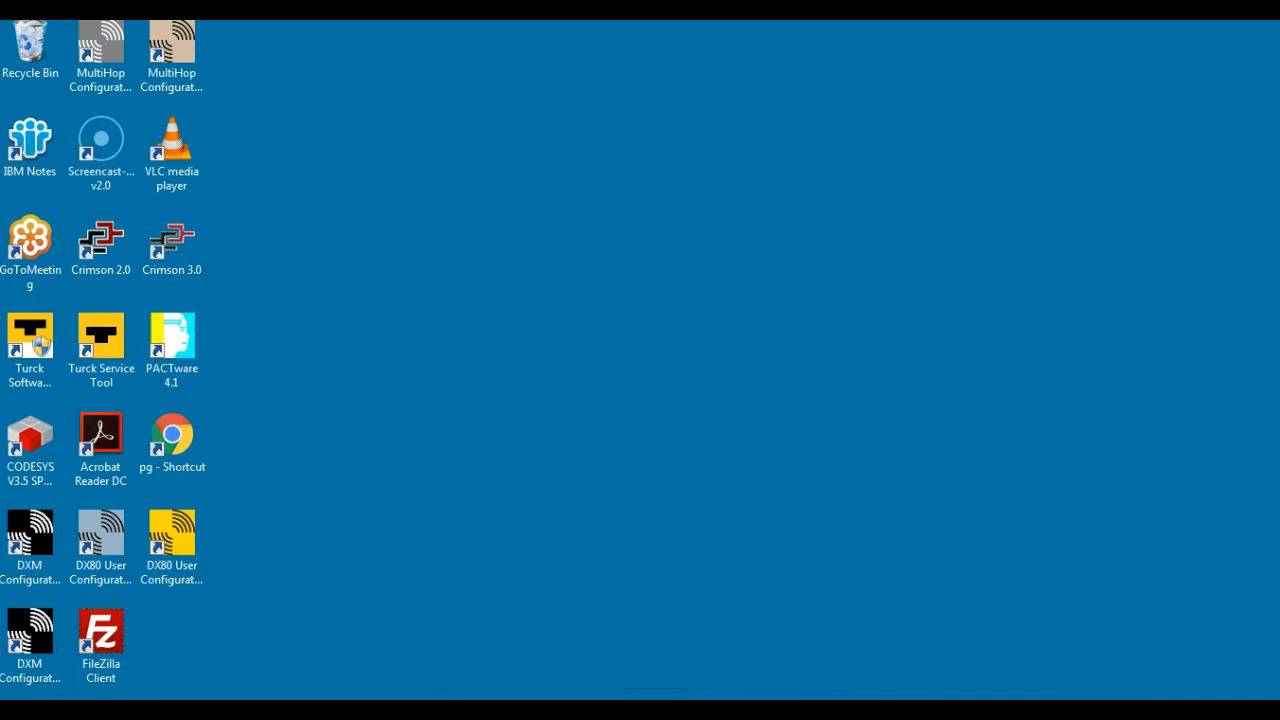
click(403, 631)
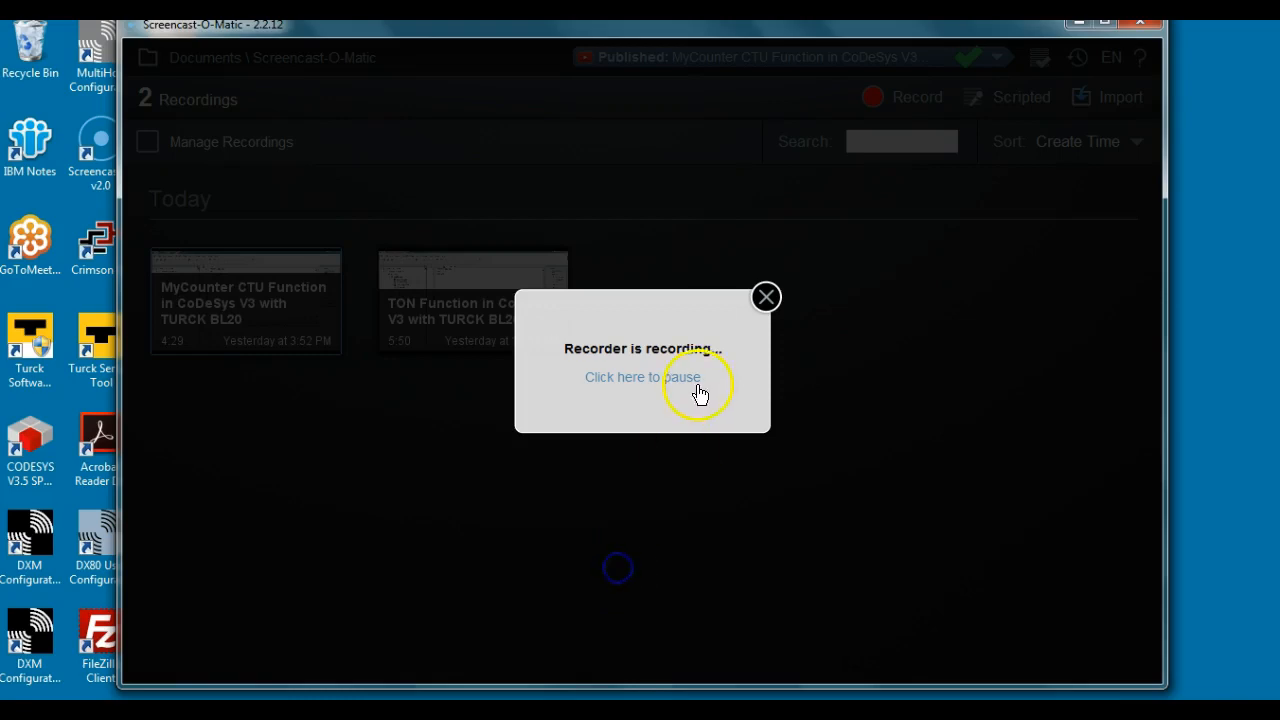